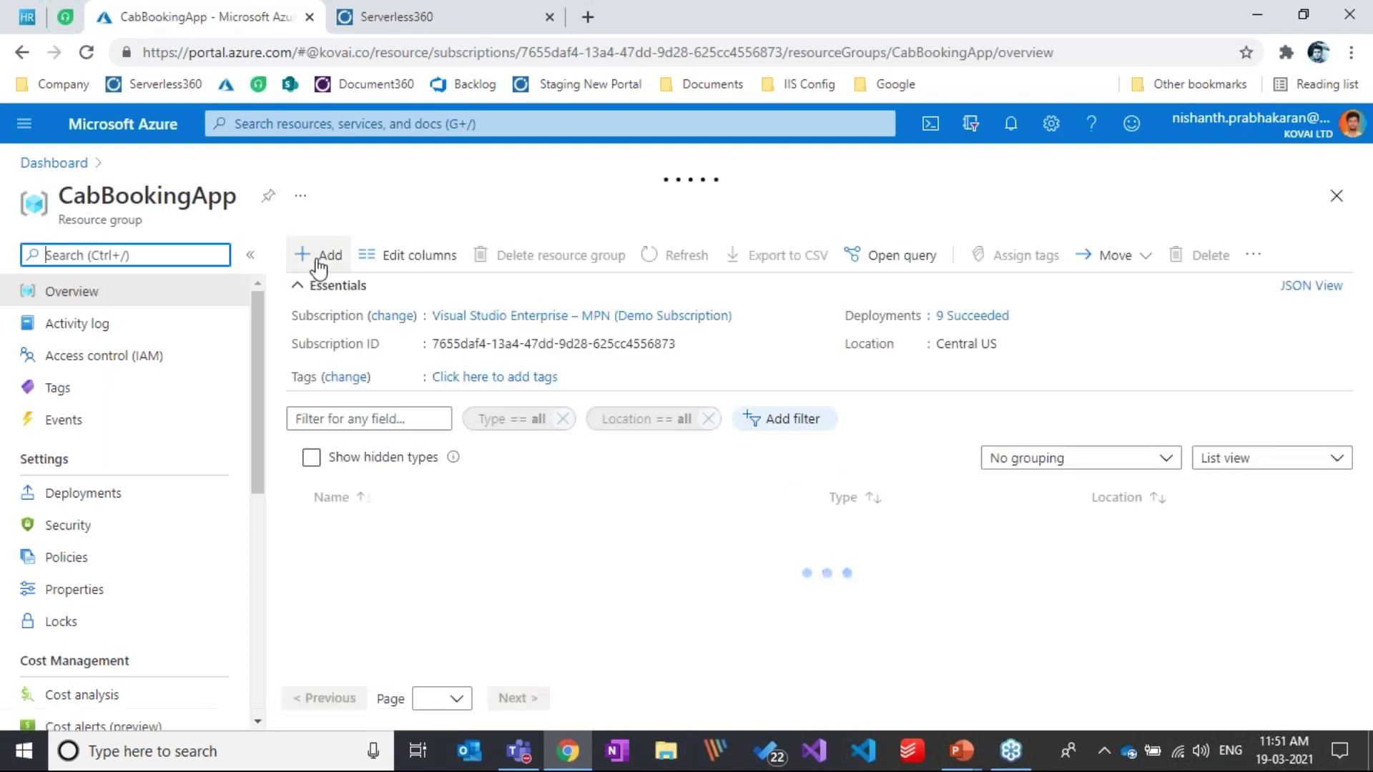
Step: Start adding a resource to the CabBookingApp resource group and find Logic App in the Marketplace
{"action": "left_click", "coordinate": [318, 258]}
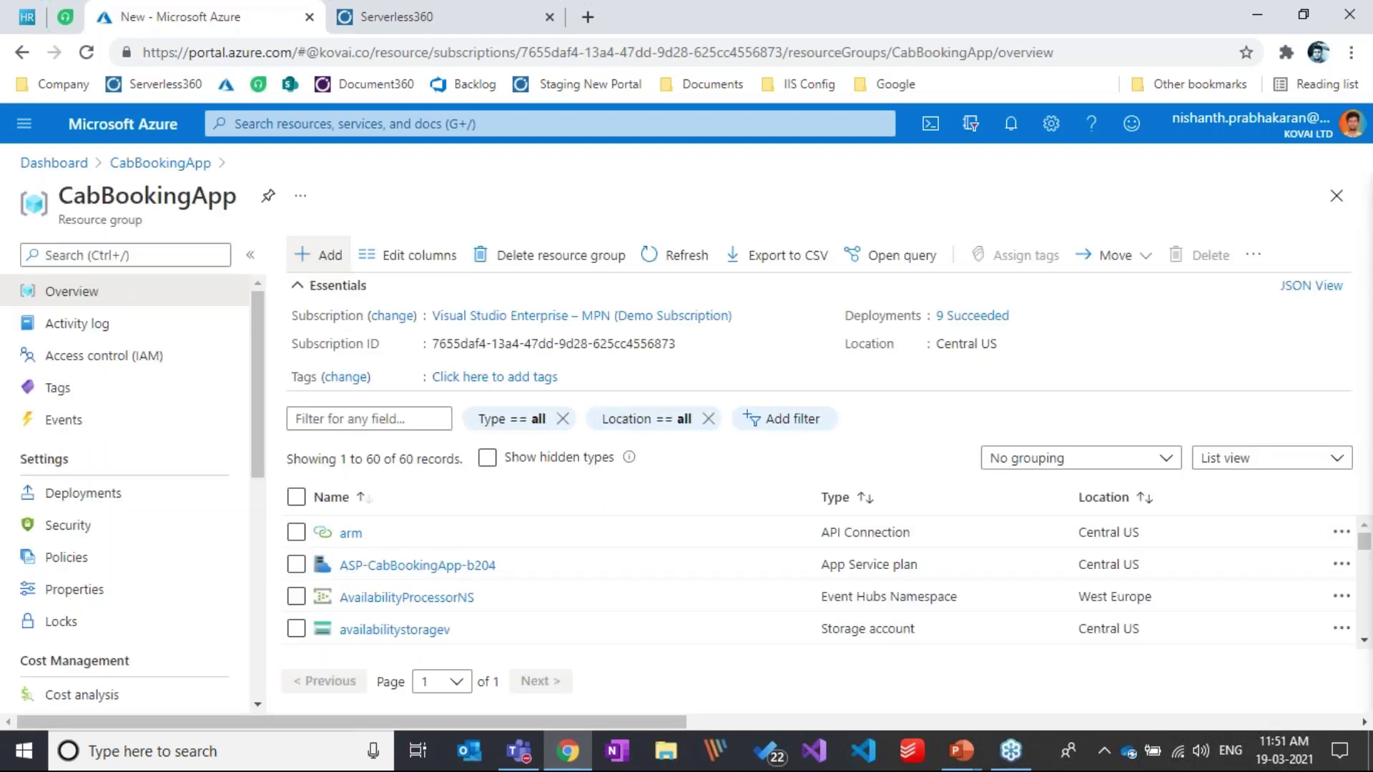
{"action": "left_click", "coordinate": [307, 258]}
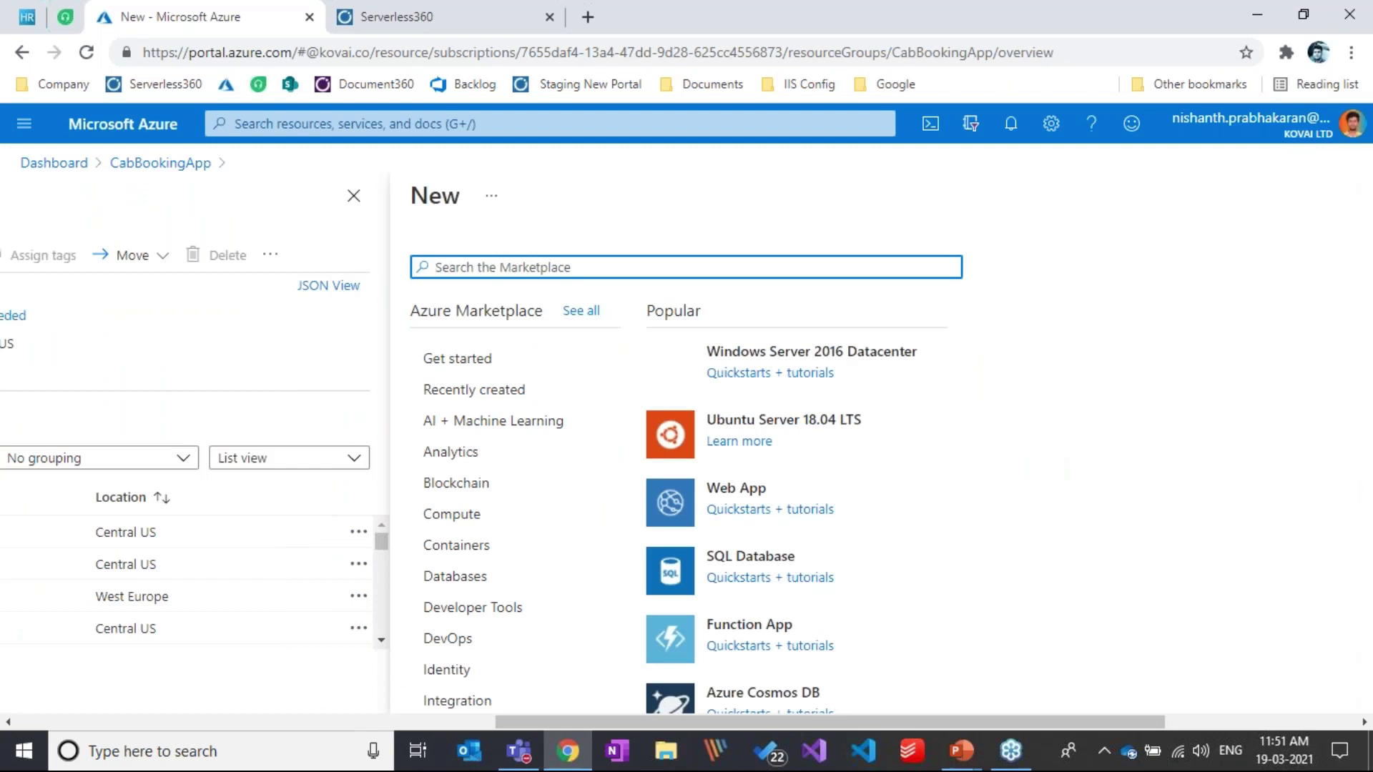
{"action": "type", "text": "Logic App"}
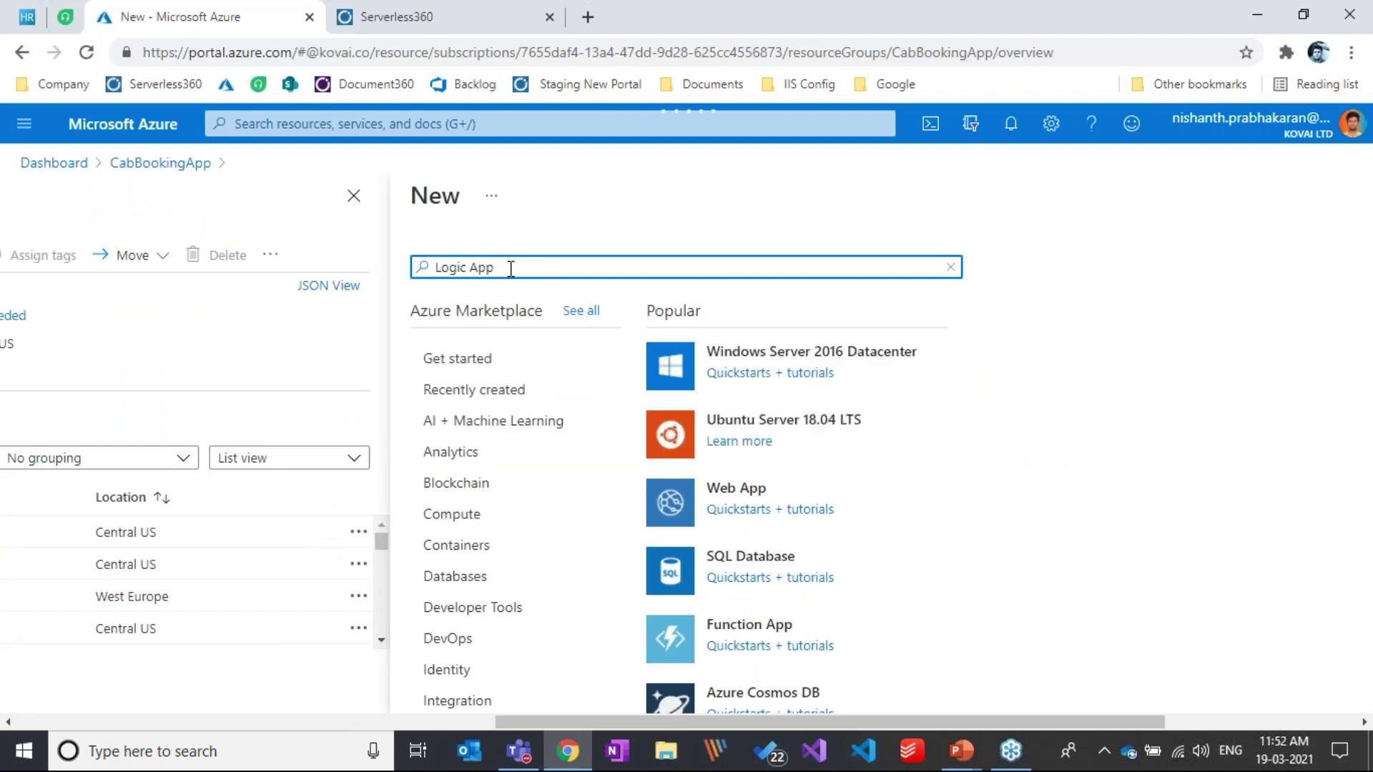
{"action": "key", "text": "Return"}
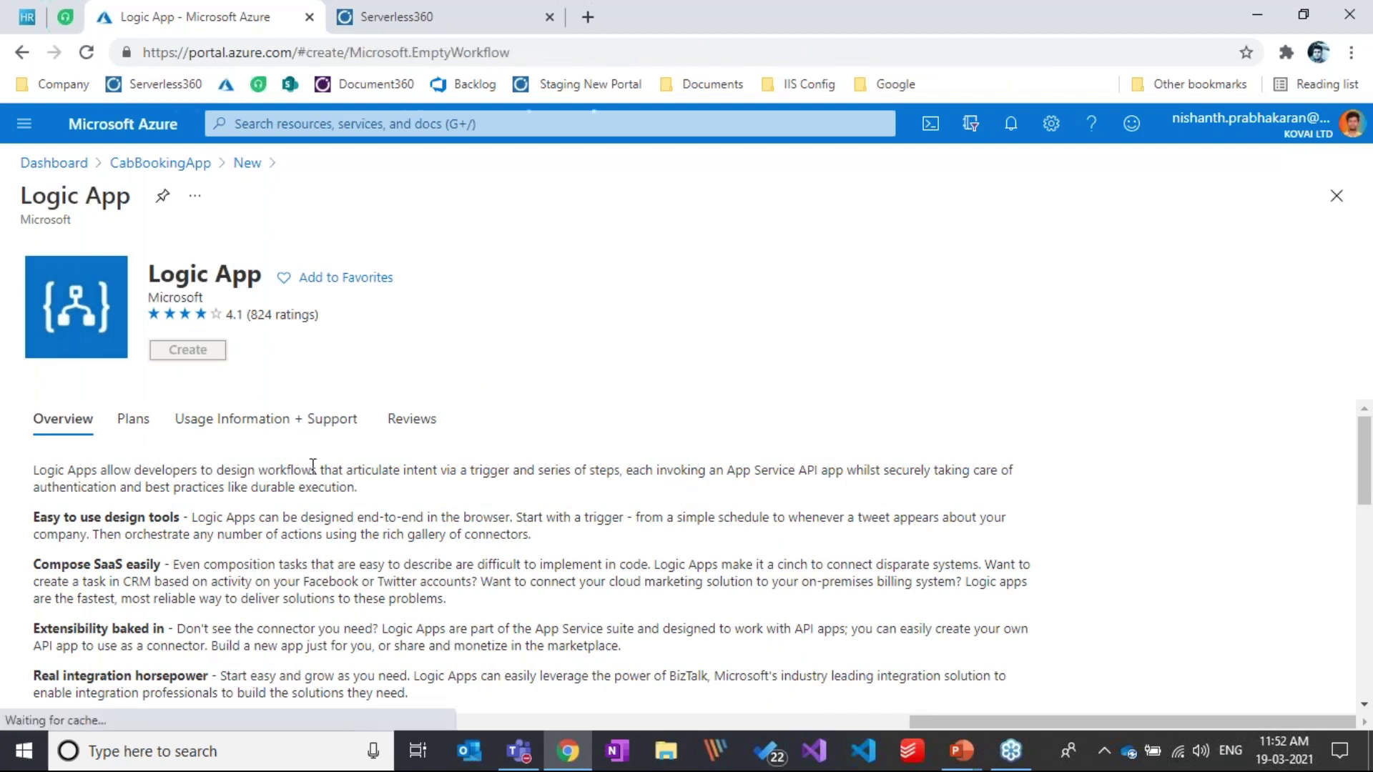
Step: Name the logic app BookingProcessor-dev, then review and create it in the CabBookingApp resource group
{"action": "left_click", "coordinate": [376, 584]}
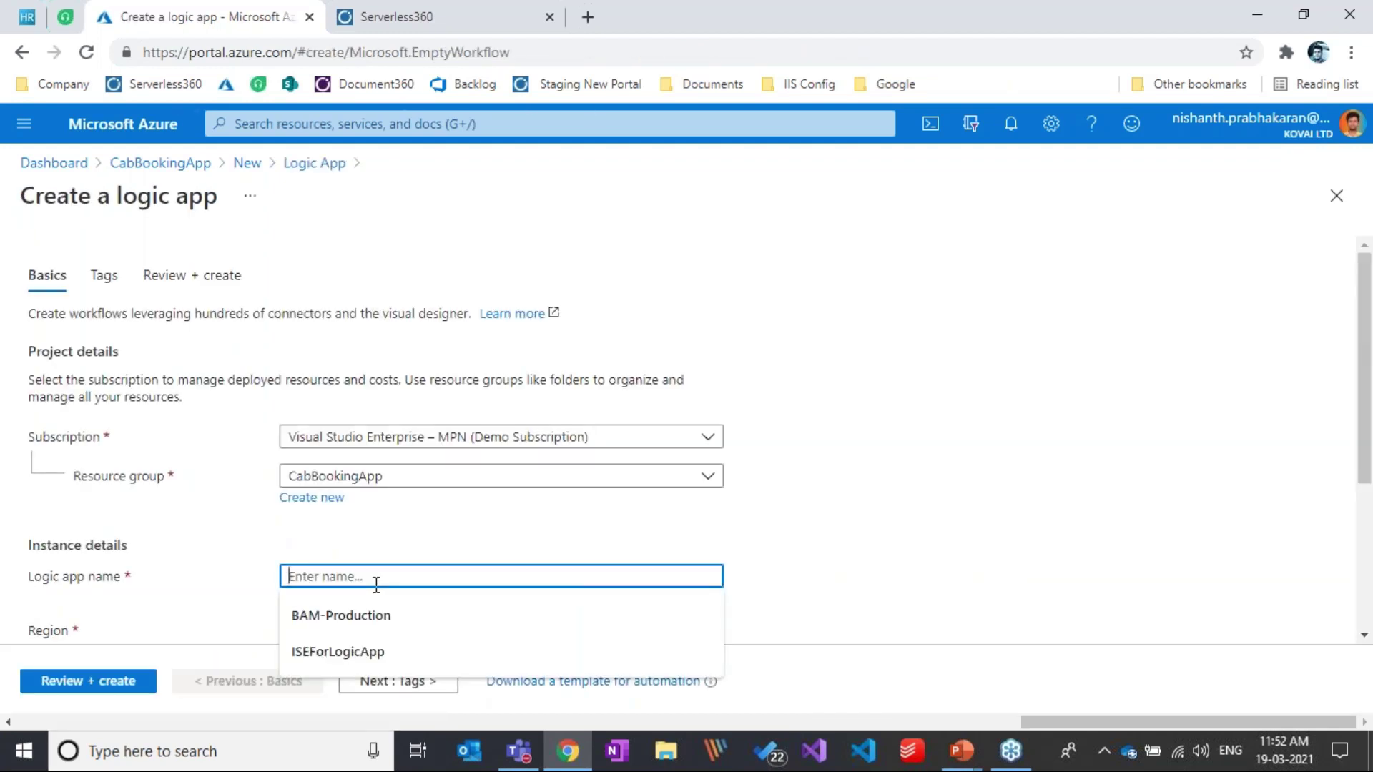
{"action": "type", "text": "Booking"}
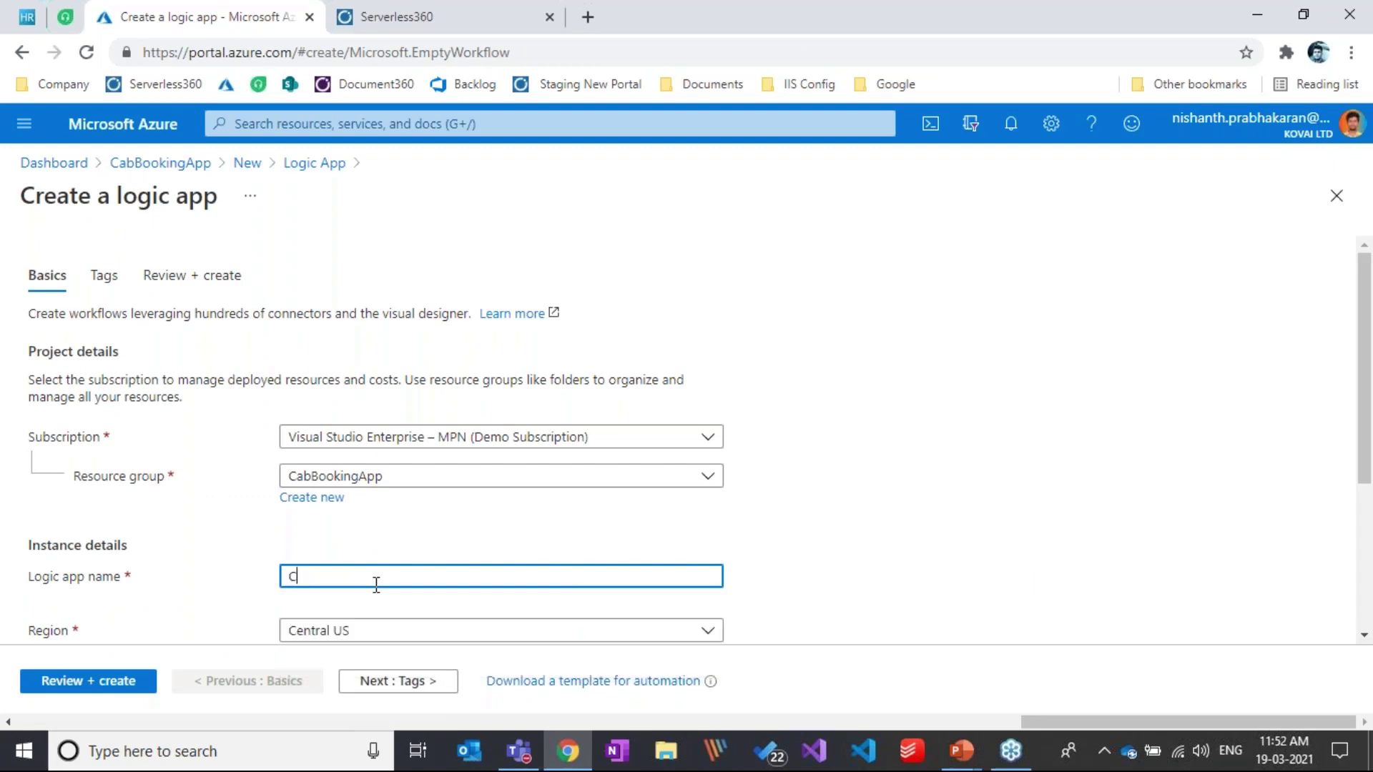
{"action": "type", "text": "Processor-dev"}
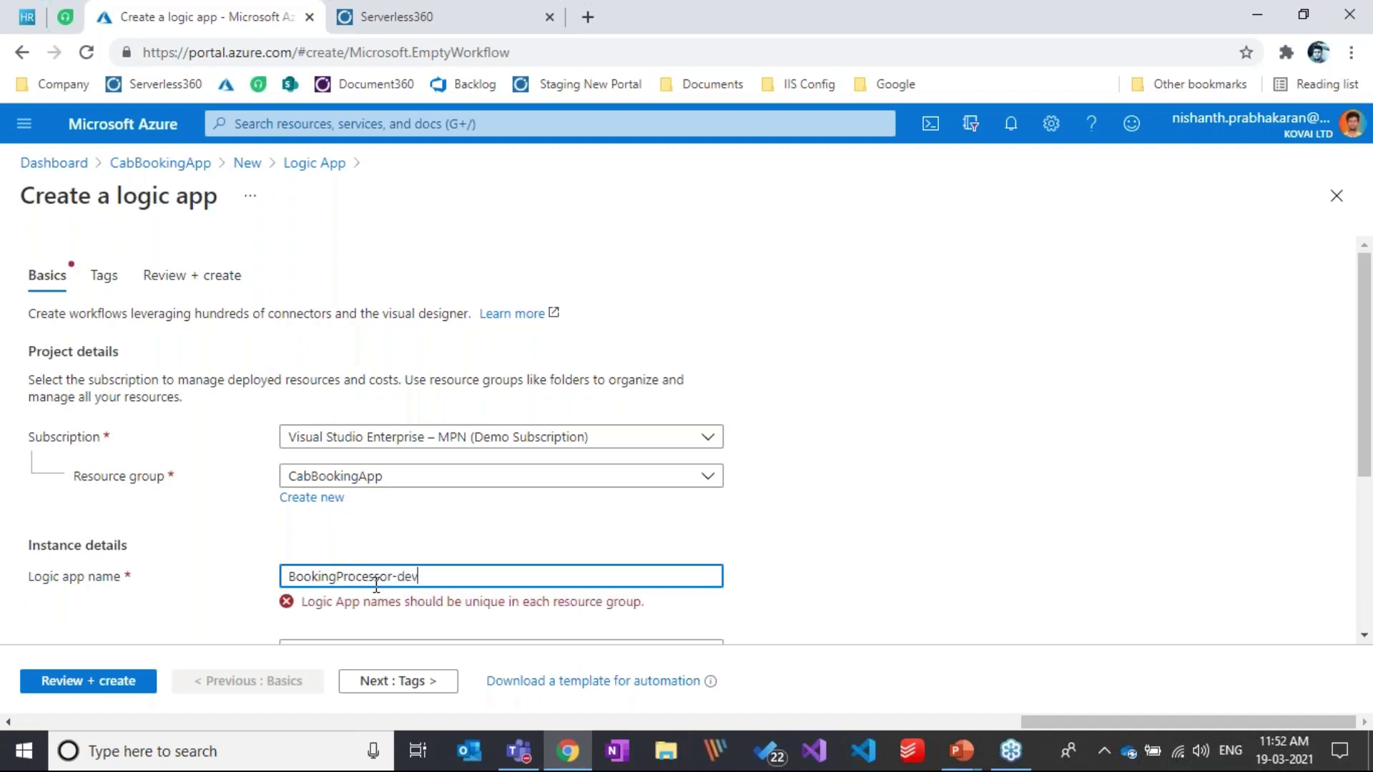
{"action": "scroll", "coordinate": [426, 536], "scroll_direction": "down", "scroll_amount": 4}
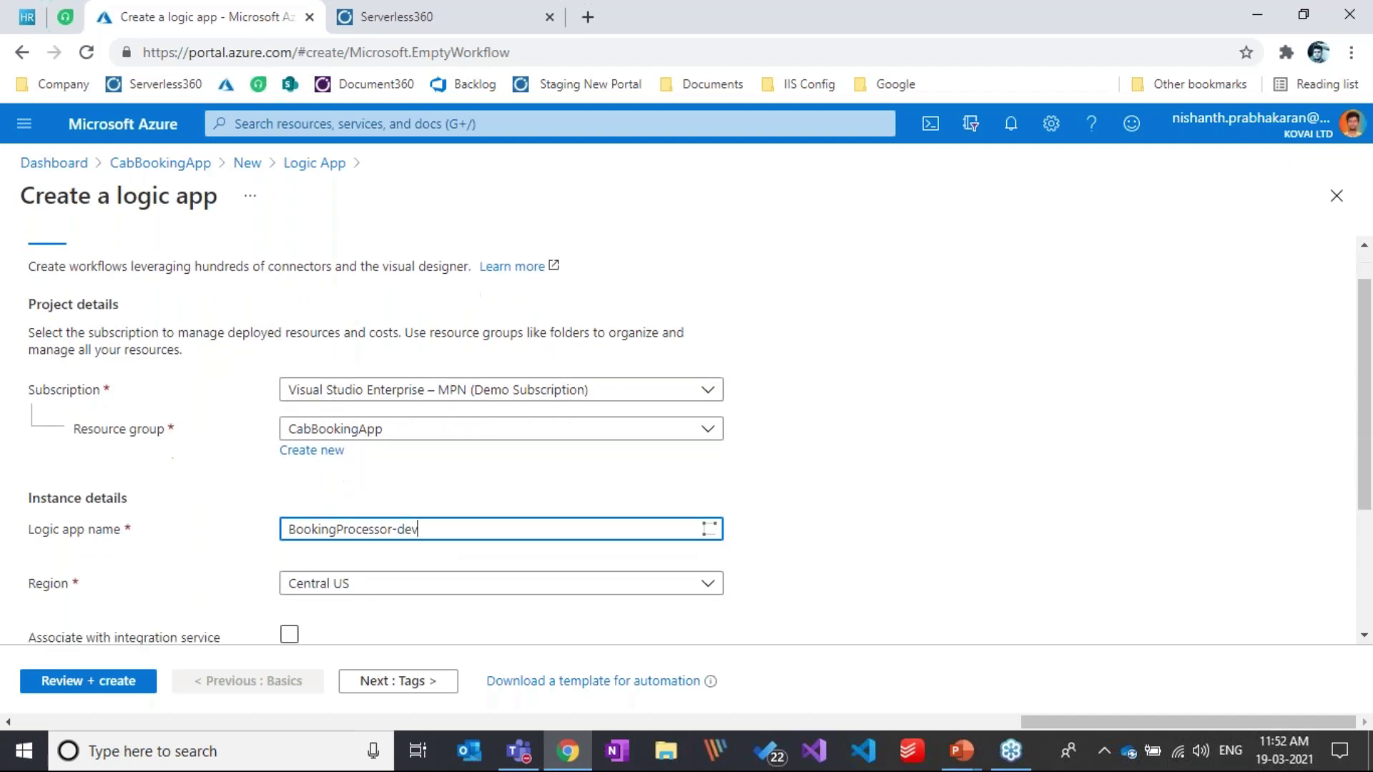
{"action": "left_click", "coordinate": [69, 684]}
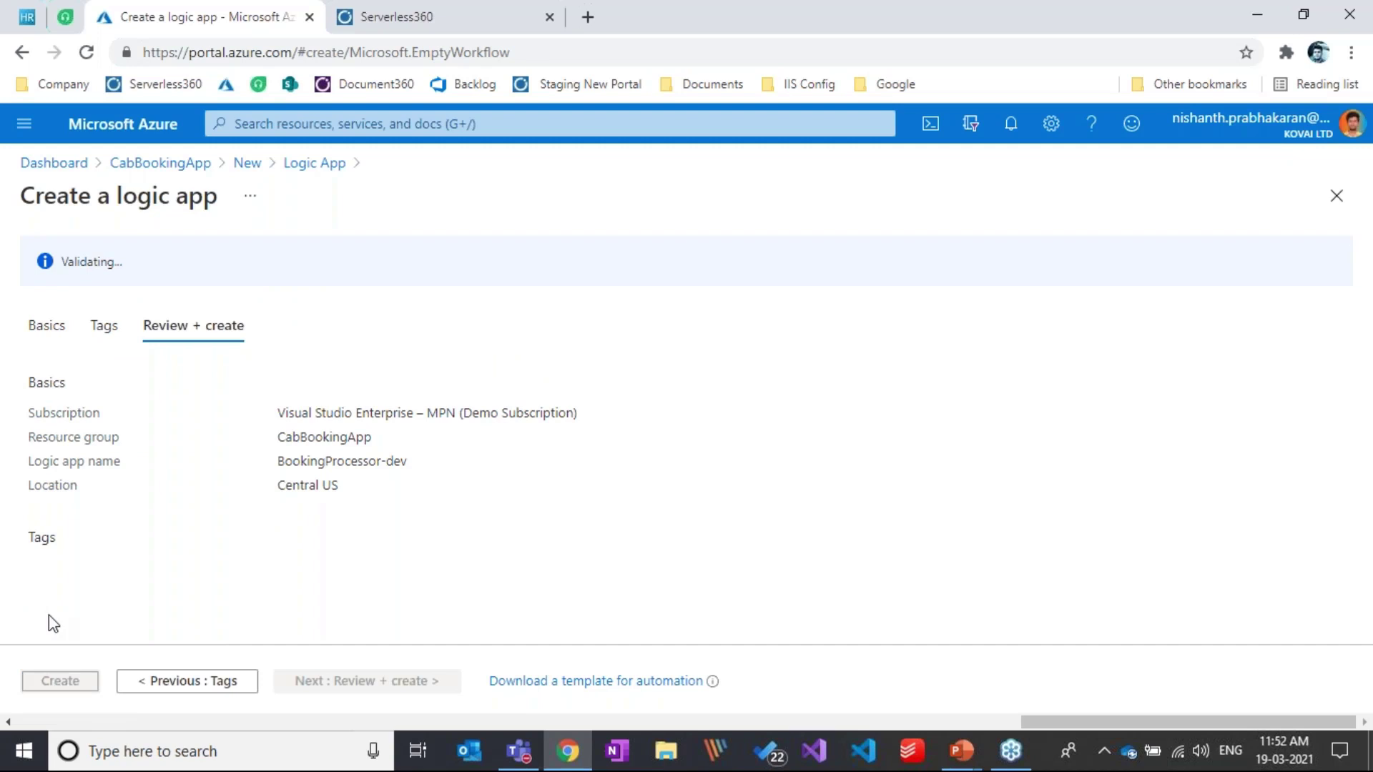
{"action": "left_click", "coordinate": [54, 678]}
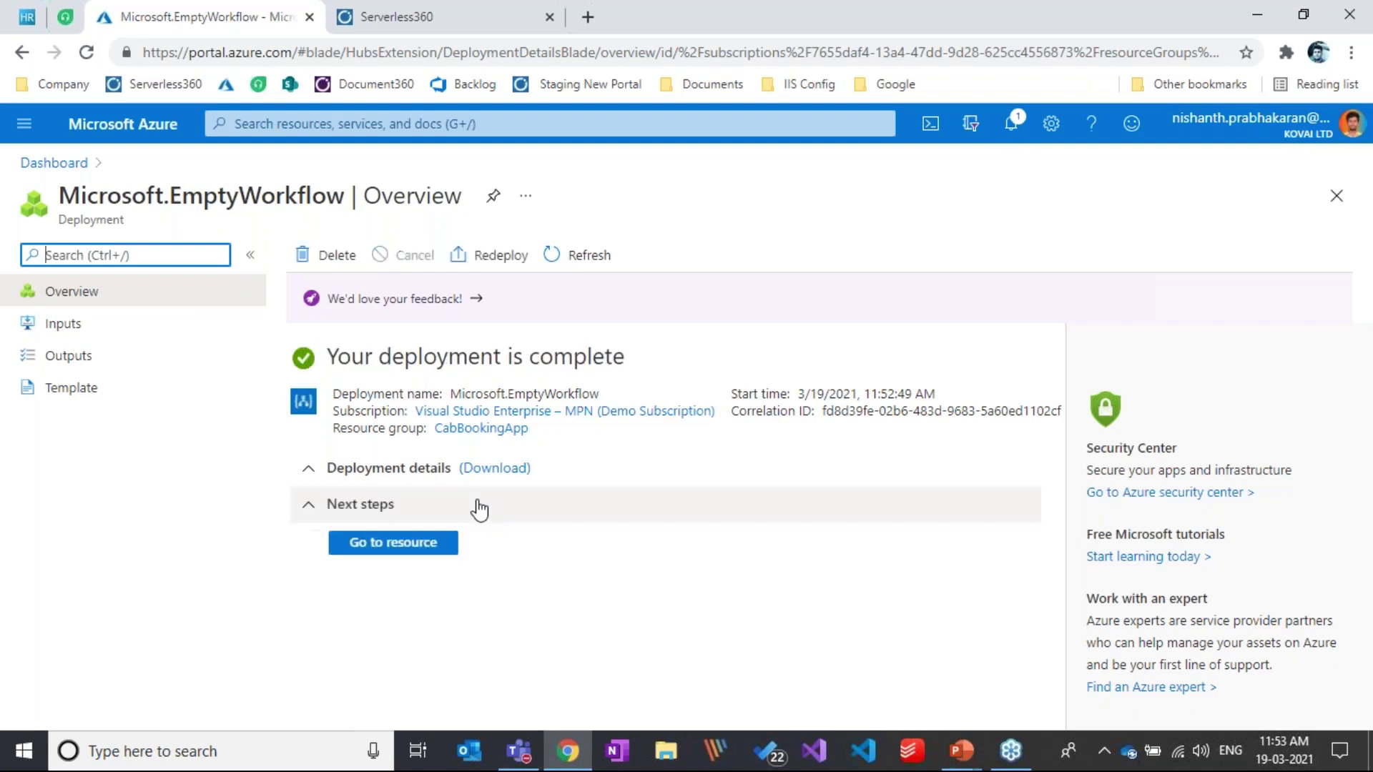
Step: Open the deployed logic app's designer and add the Service Bus queue message trigger for the bookinghandler queue
{"action": "left_click", "coordinate": [395, 544]}
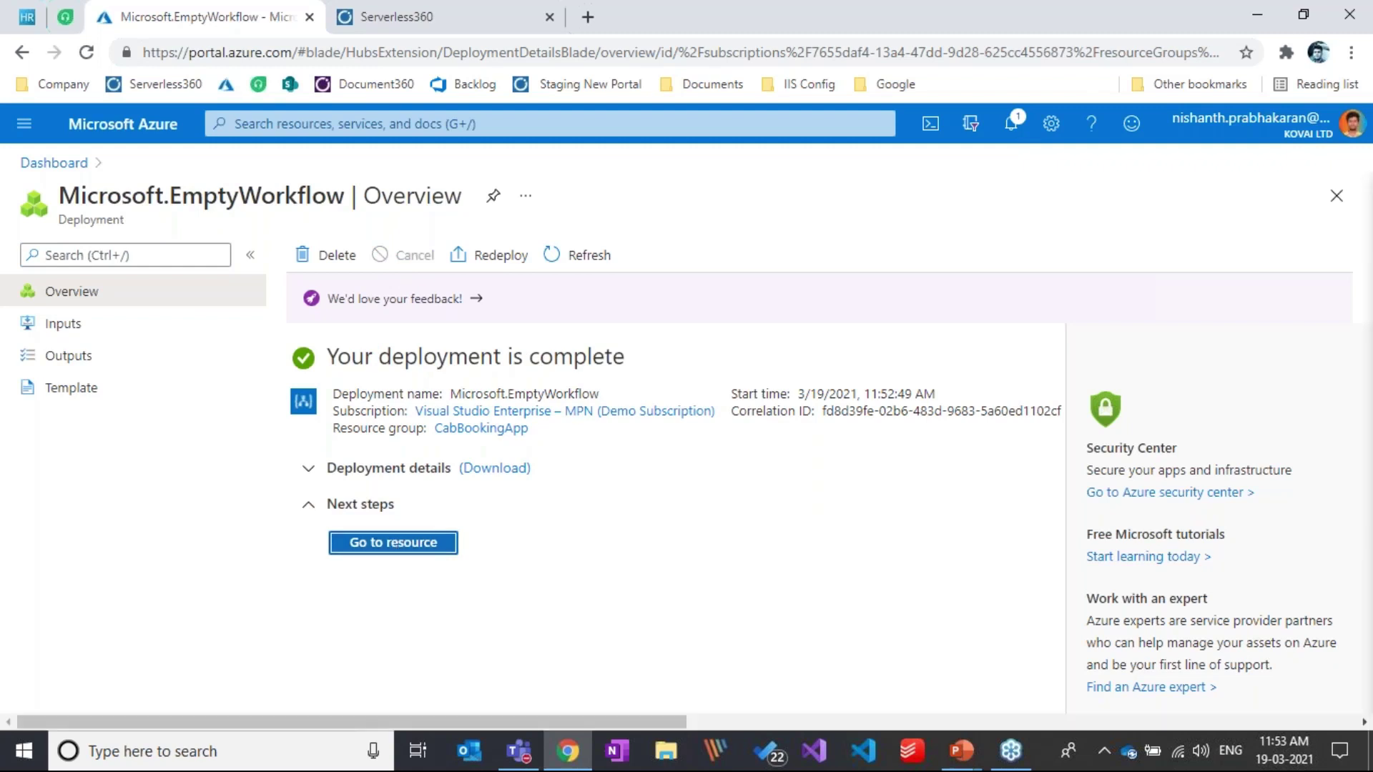
{"action": "left_click", "coordinate": [107, 495]}
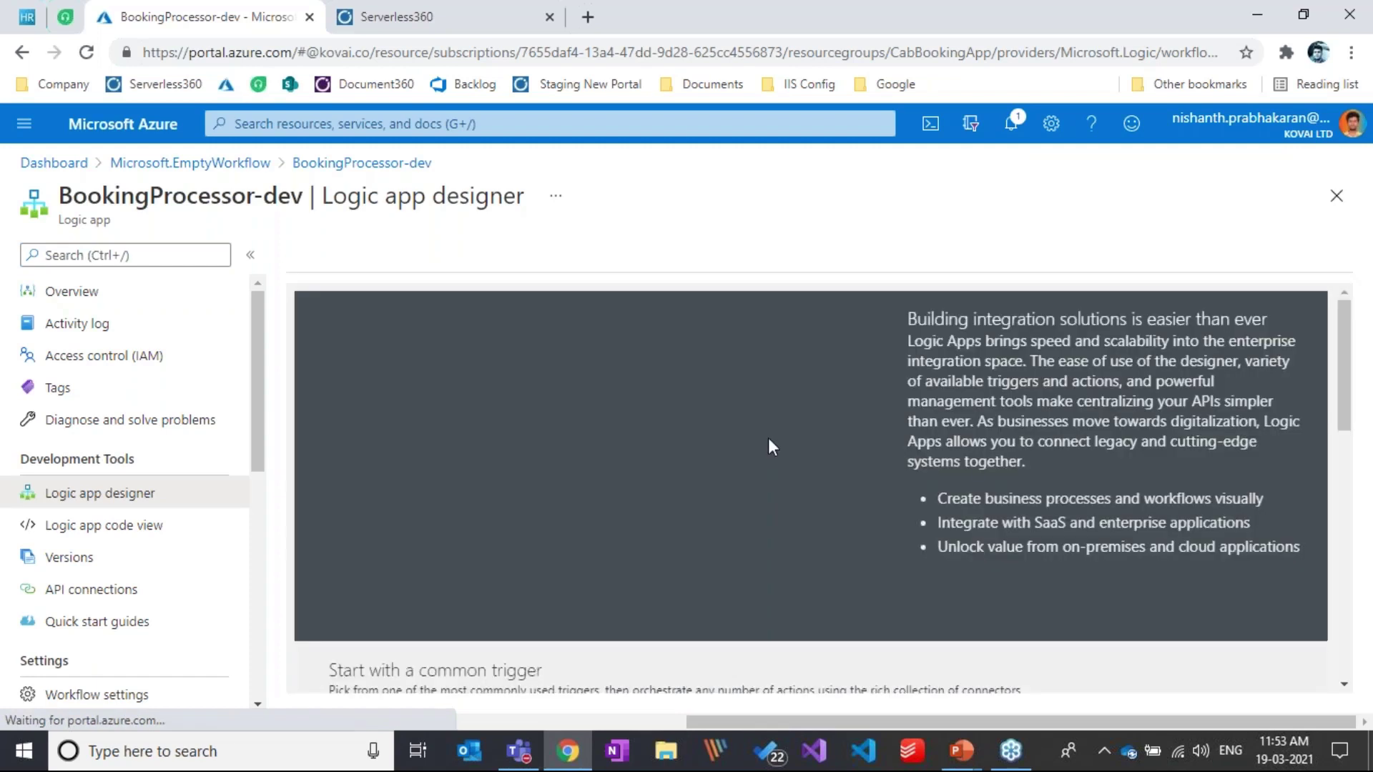
{"action": "scroll", "coordinate": [768, 438], "scroll_direction": "down", "scroll_amount": 1}
{"action": "scroll", "coordinate": [767, 438], "scroll_direction": "down", "scroll_amount": 2}
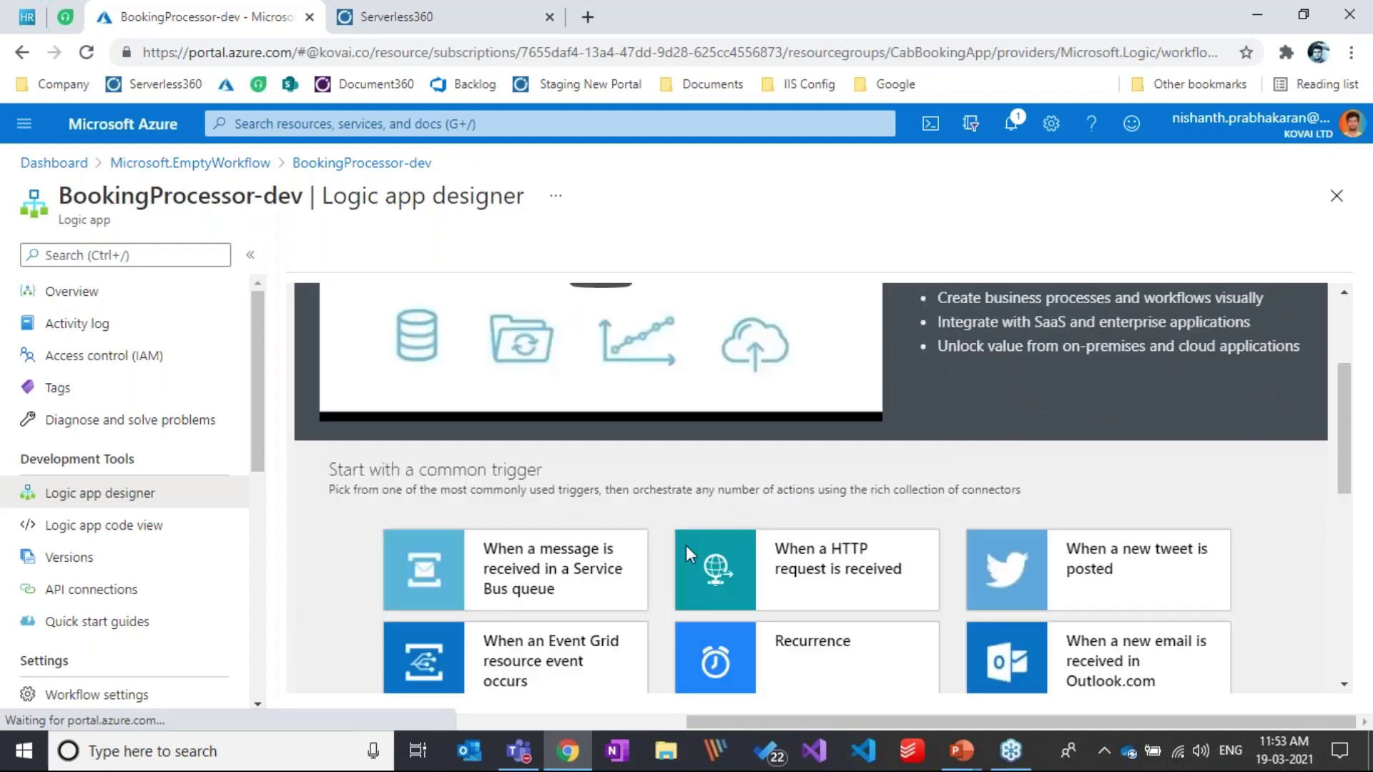
{"action": "left_click", "coordinate": [548, 588]}
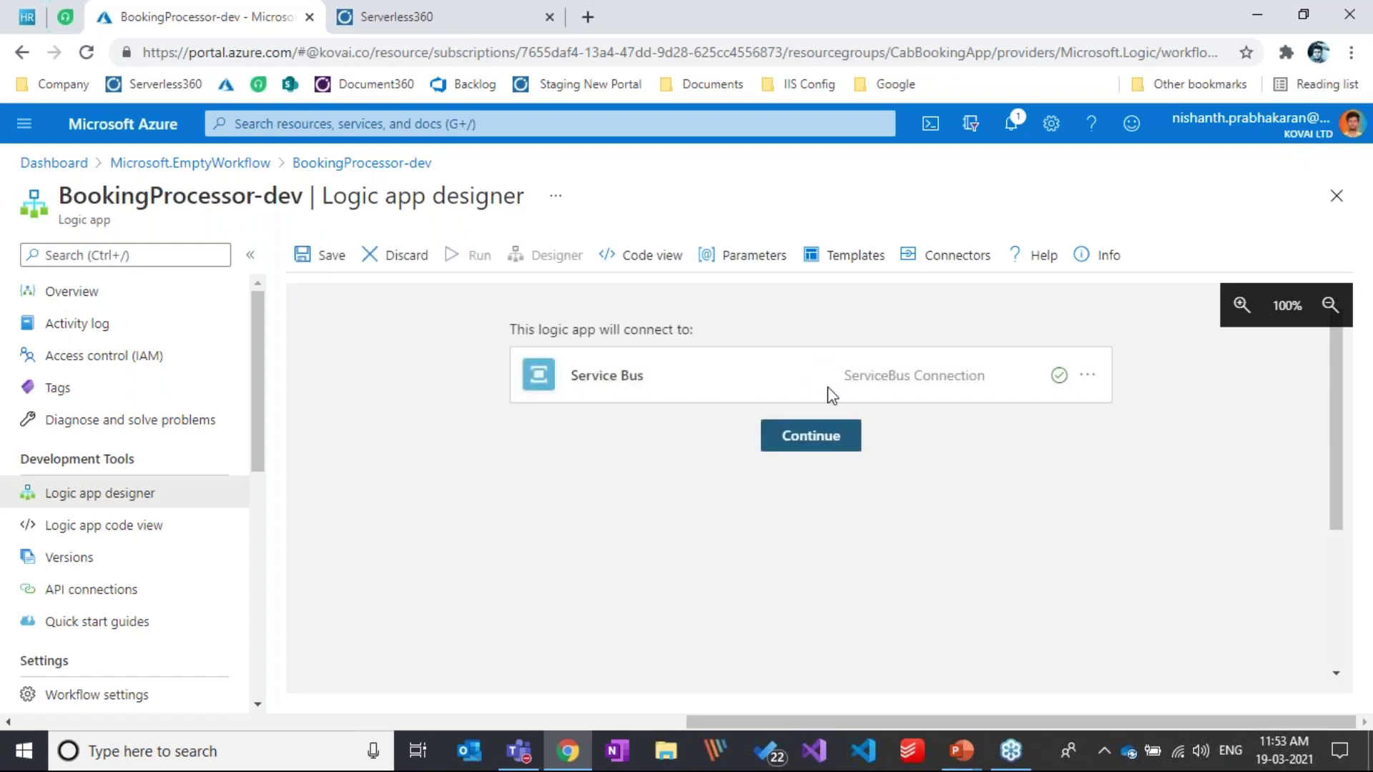
{"action": "left_click", "coordinate": [810, 436]}
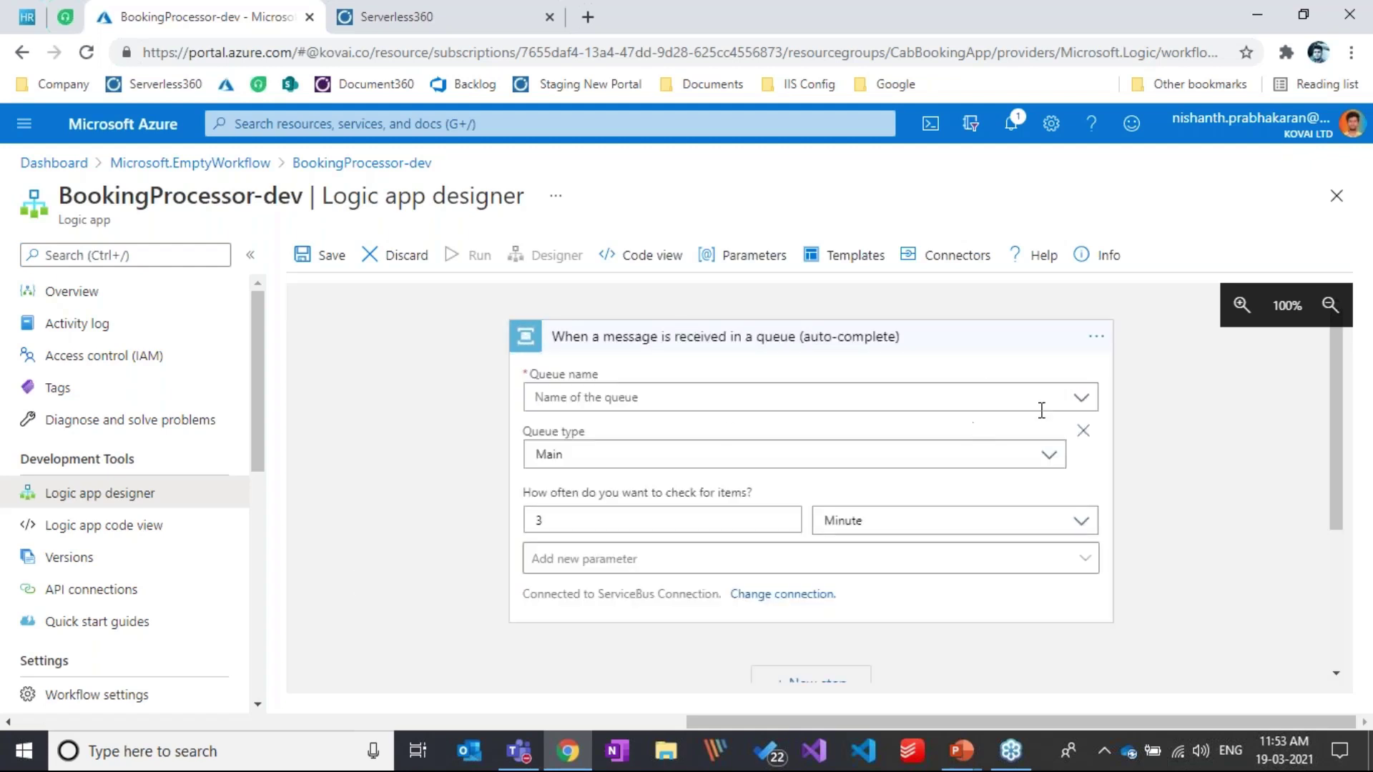
{"action": "left_click", "coordinate": [1078, 398]}
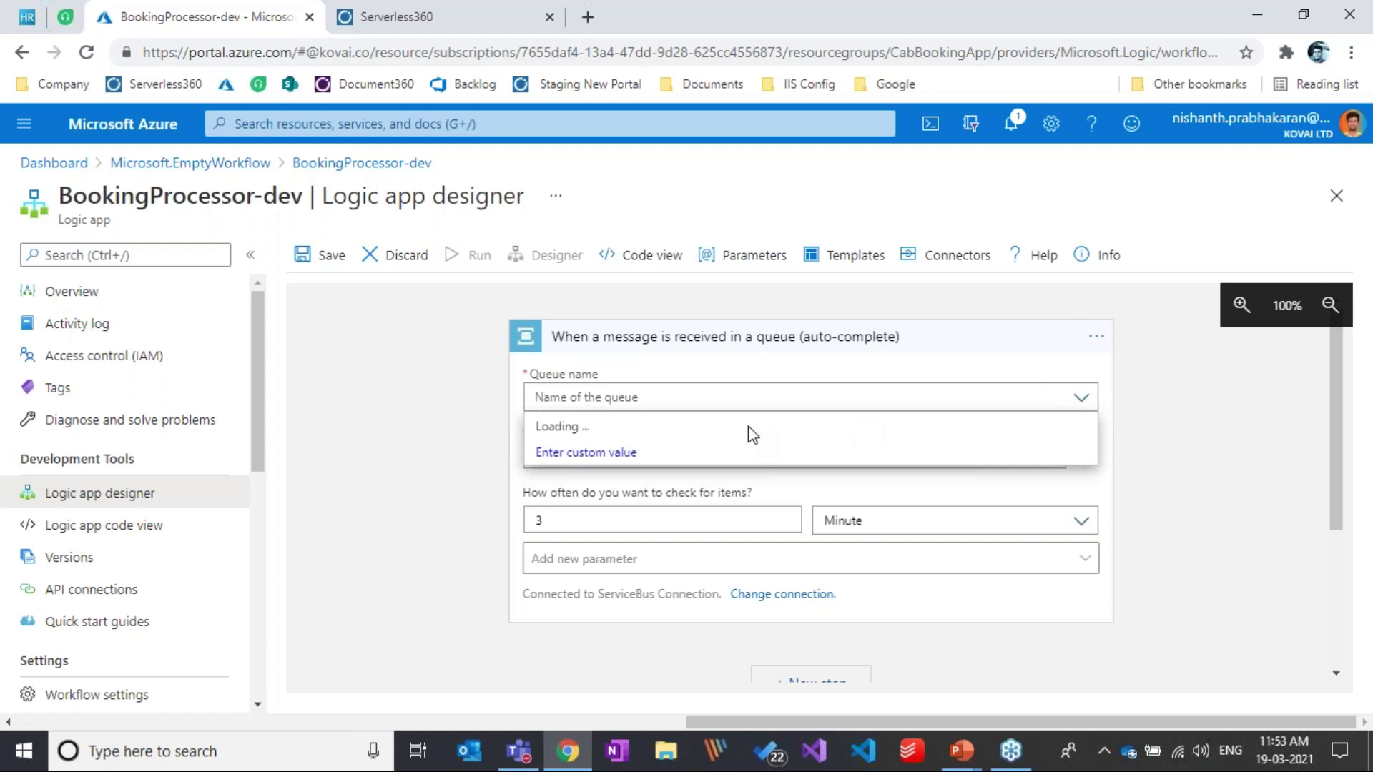
{"action": "left_click", "coordinate": [727, 452]}
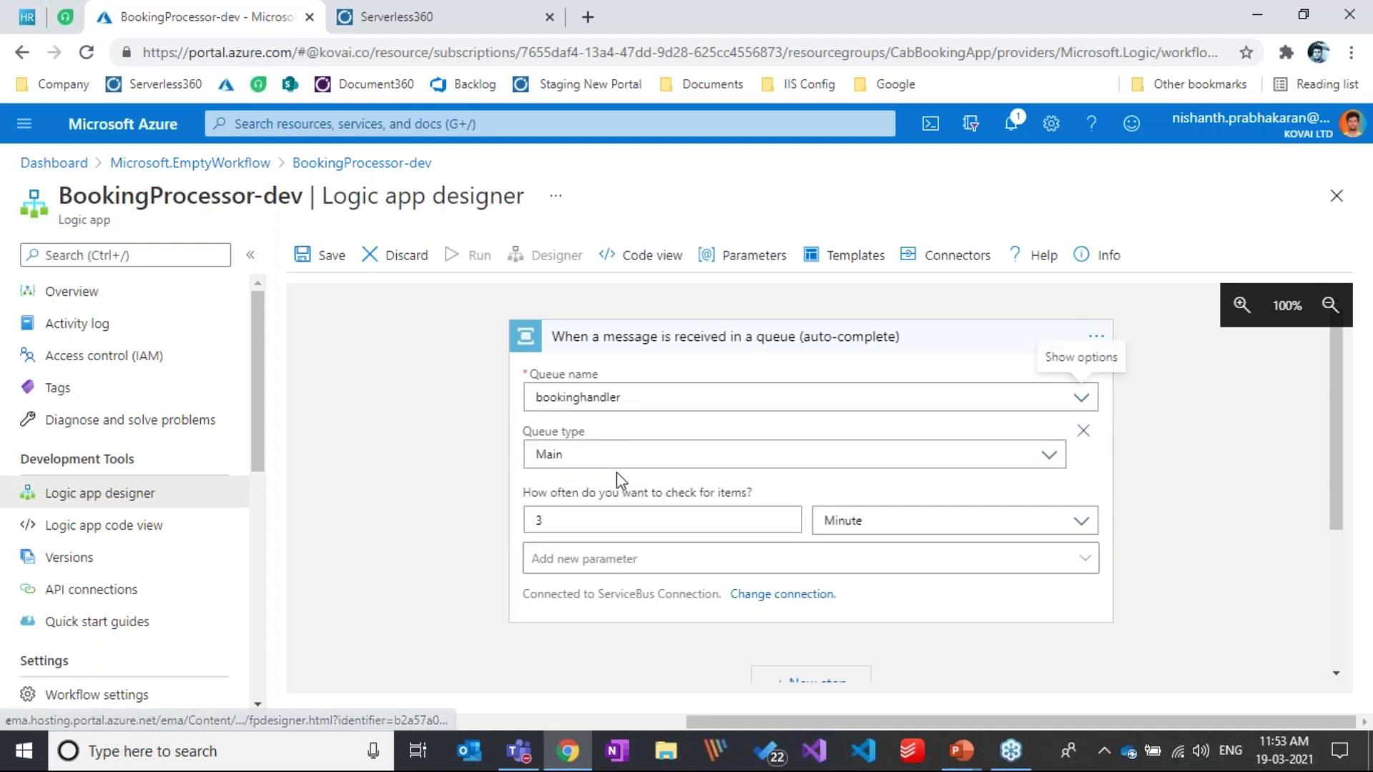
Step: Add an Azure Functions action after the trigger that calls validateDriverDetails from the ValidateBookingDetails function app
{"action": "scroll", "coordinate": [808, 422], "scroll_direction": "down", "scroll_amount": 3}
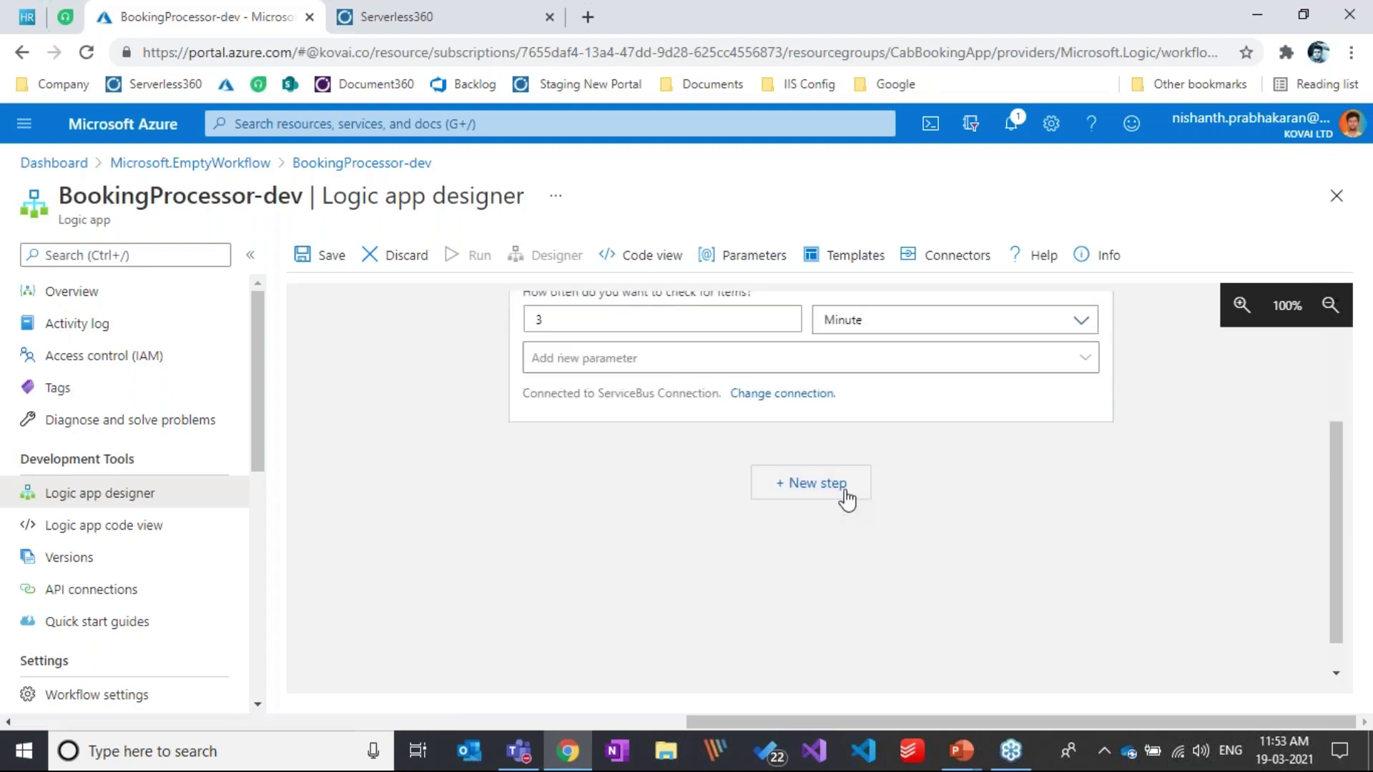
{"action": "left_click", "coordinate": [846, 484]}
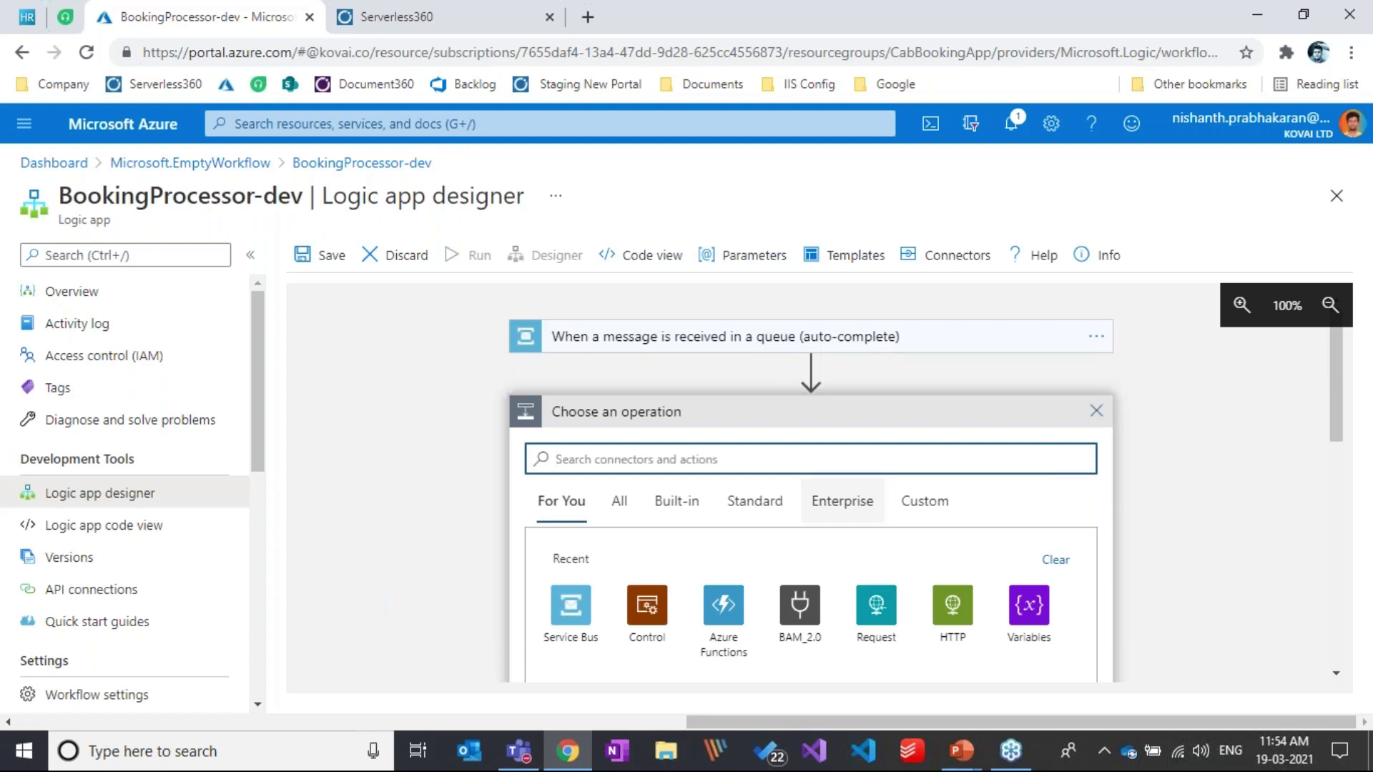
{"action": "left_click", "coordinate": [737, 636]}
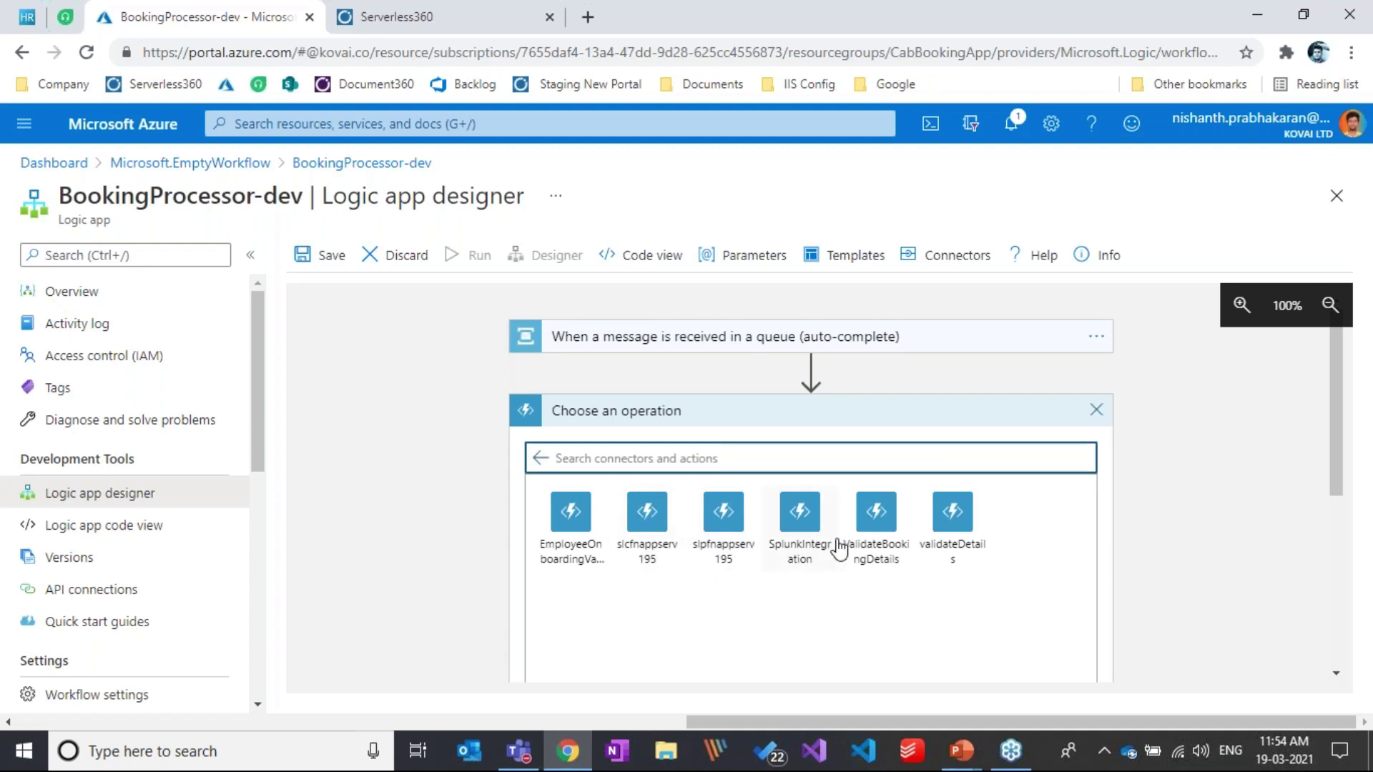
{"action": "left_click", "coordinate": [878, 517]}
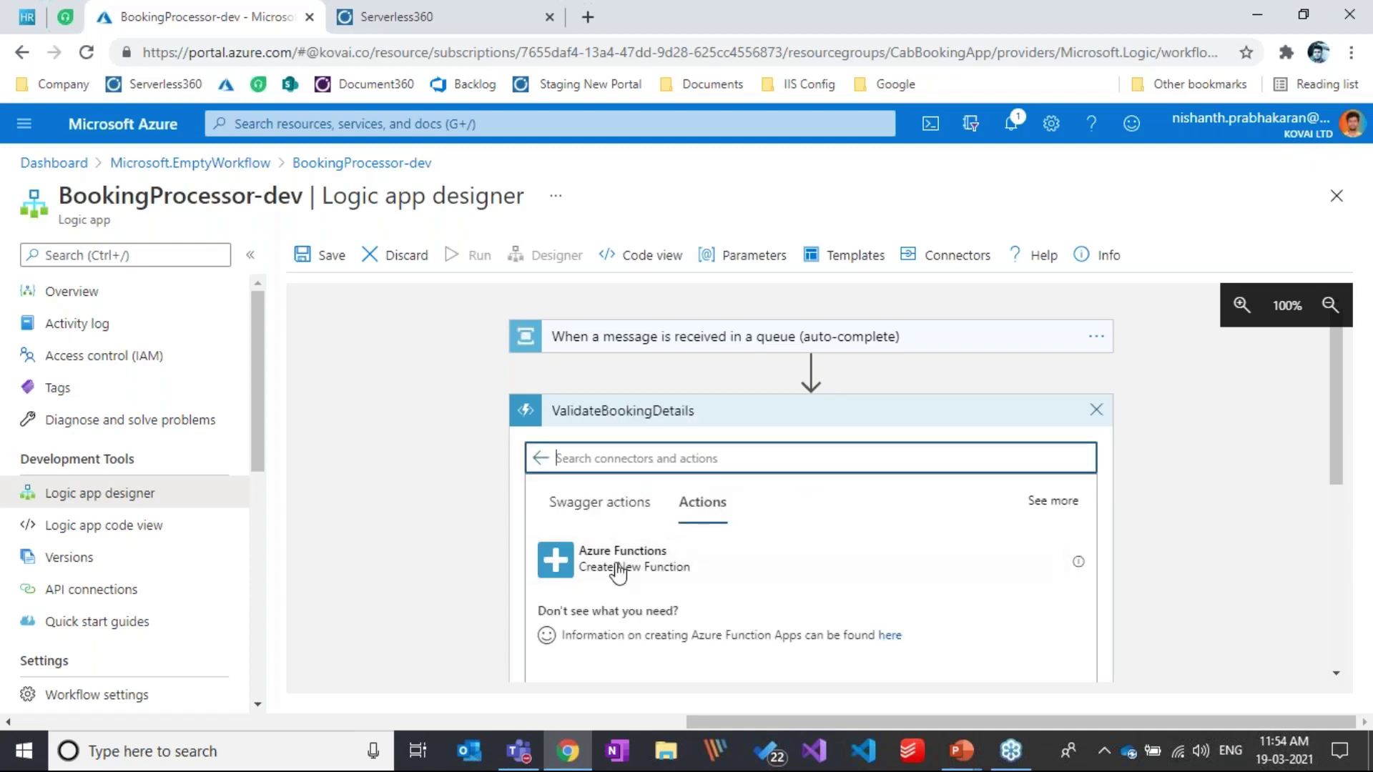
{"action": "left_click", "coordinate": [619, 568]}
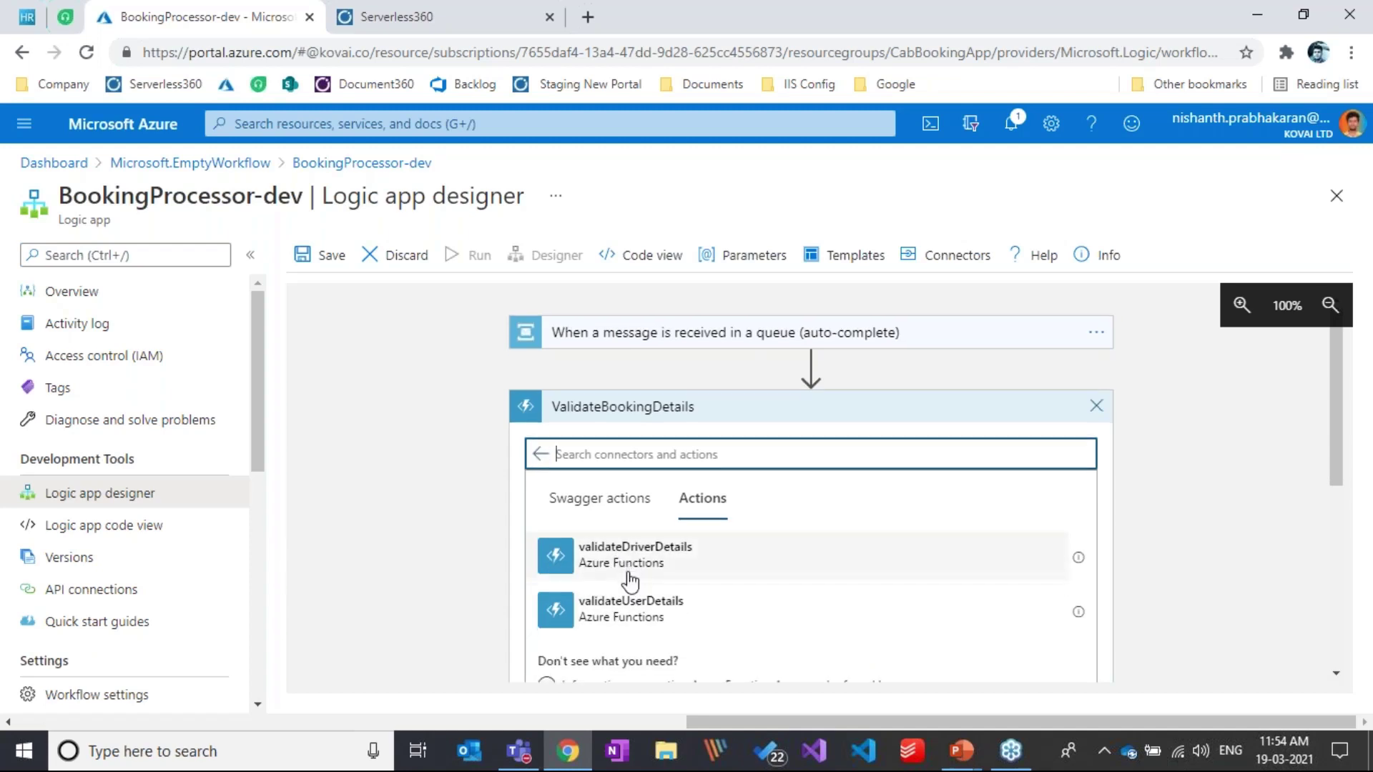
{"action": "scroll", "coordinate": [551, 572], "scroll_direction": "down", "scroll_amount": 2}
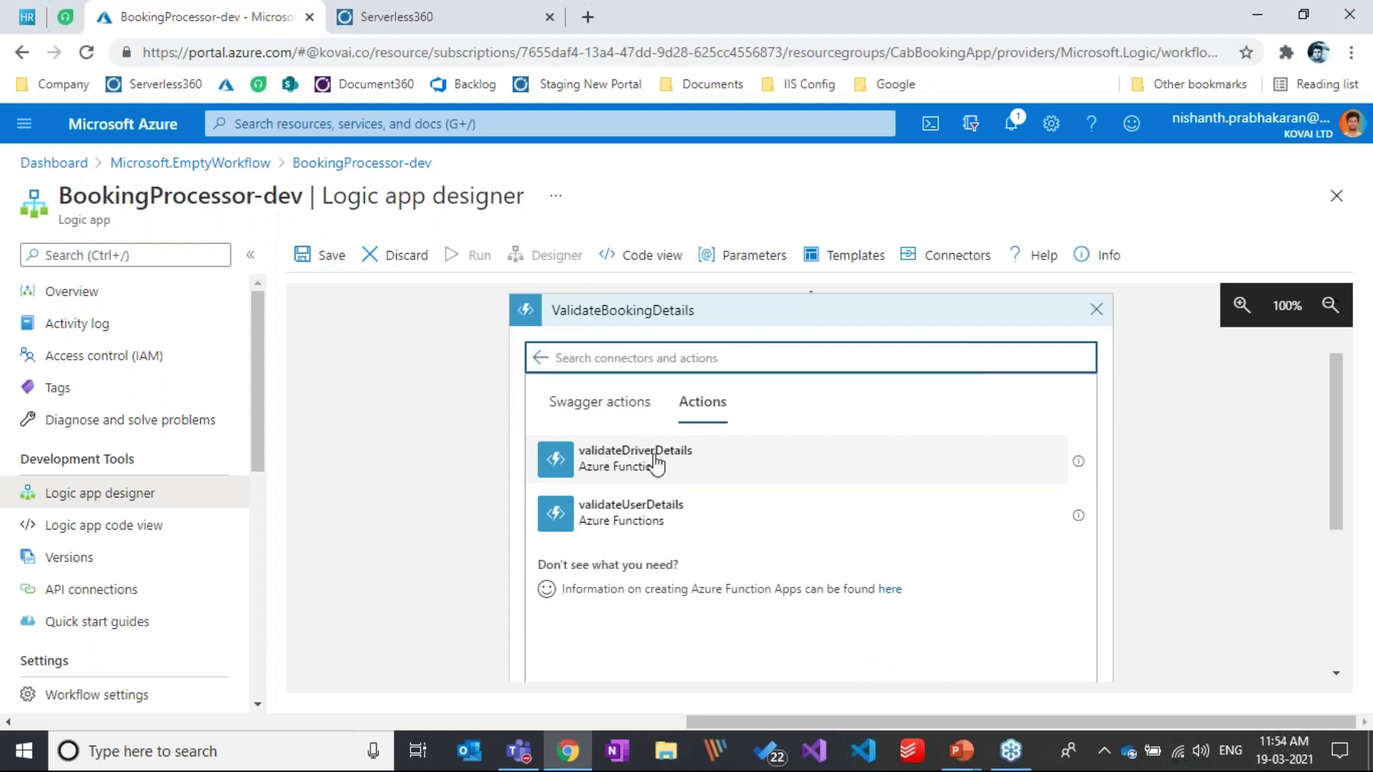
{"action": "left_click", "coordinate": [655, 463]}
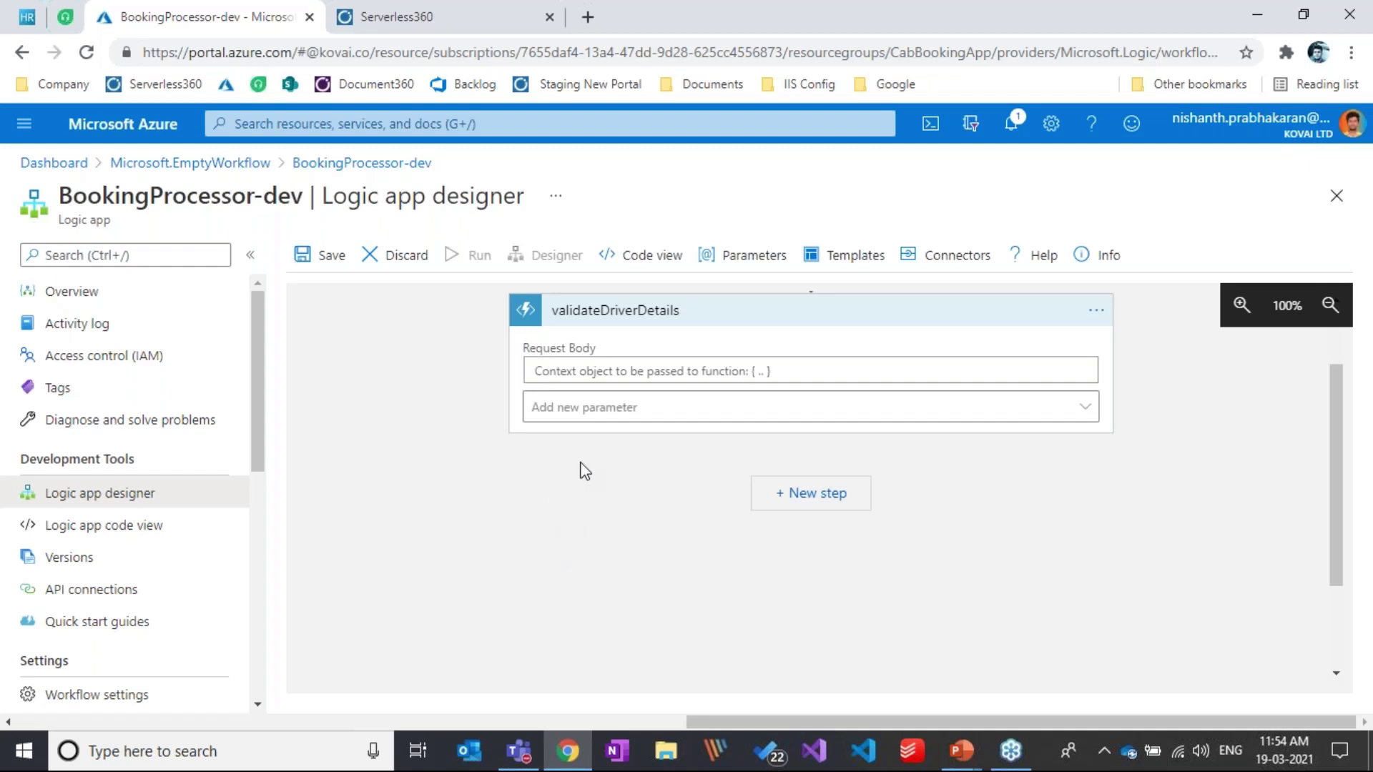
Step: Set the request body of validateDriverDetails to the trigger's Properties dynamic content
{"action": "scroll", "coordinate": [585, 470], "scroll_direction": "up", "scroll_amount": 1}
{"action": "scroll", "coordinate": [583, 471], "scroll_direction": "up", "scroll_amount": 1}
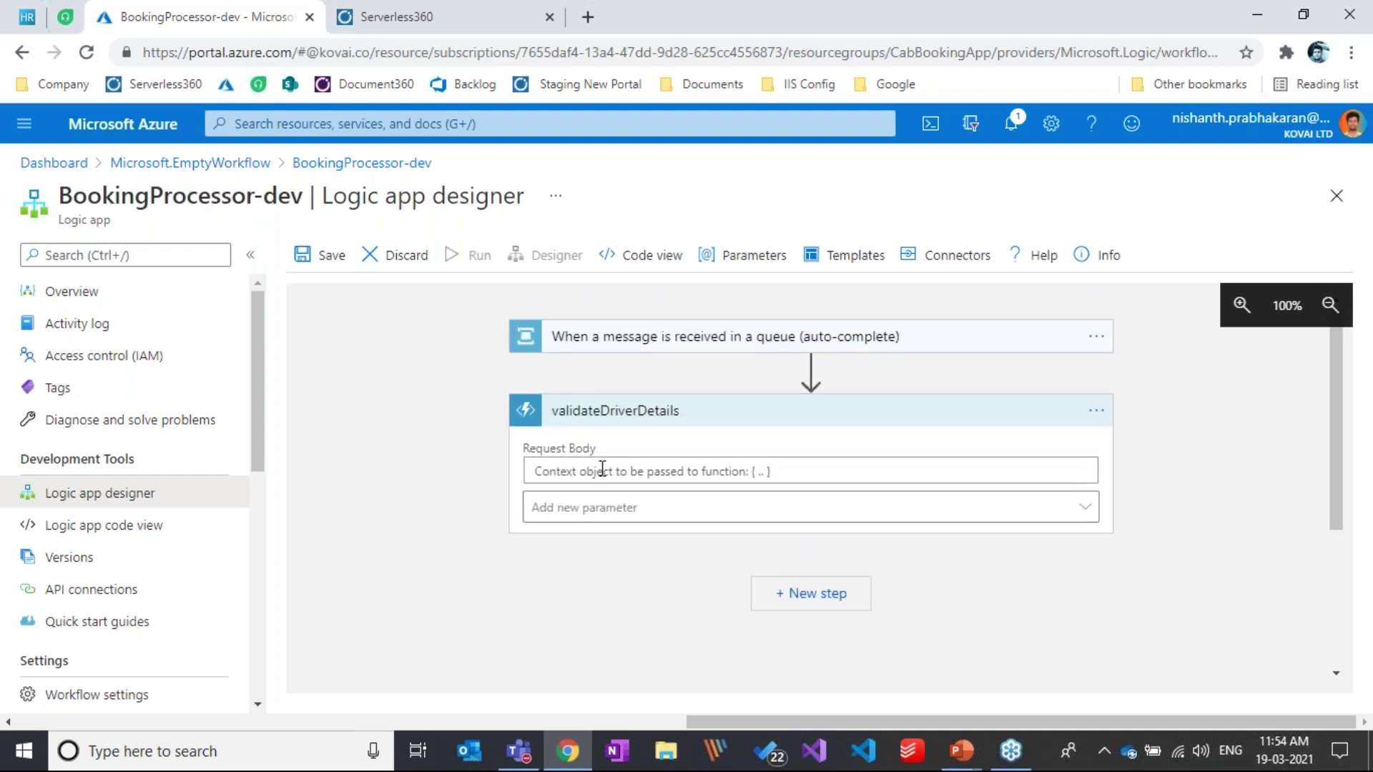
{"action": "left_click", "coordinate": [603, 469]}
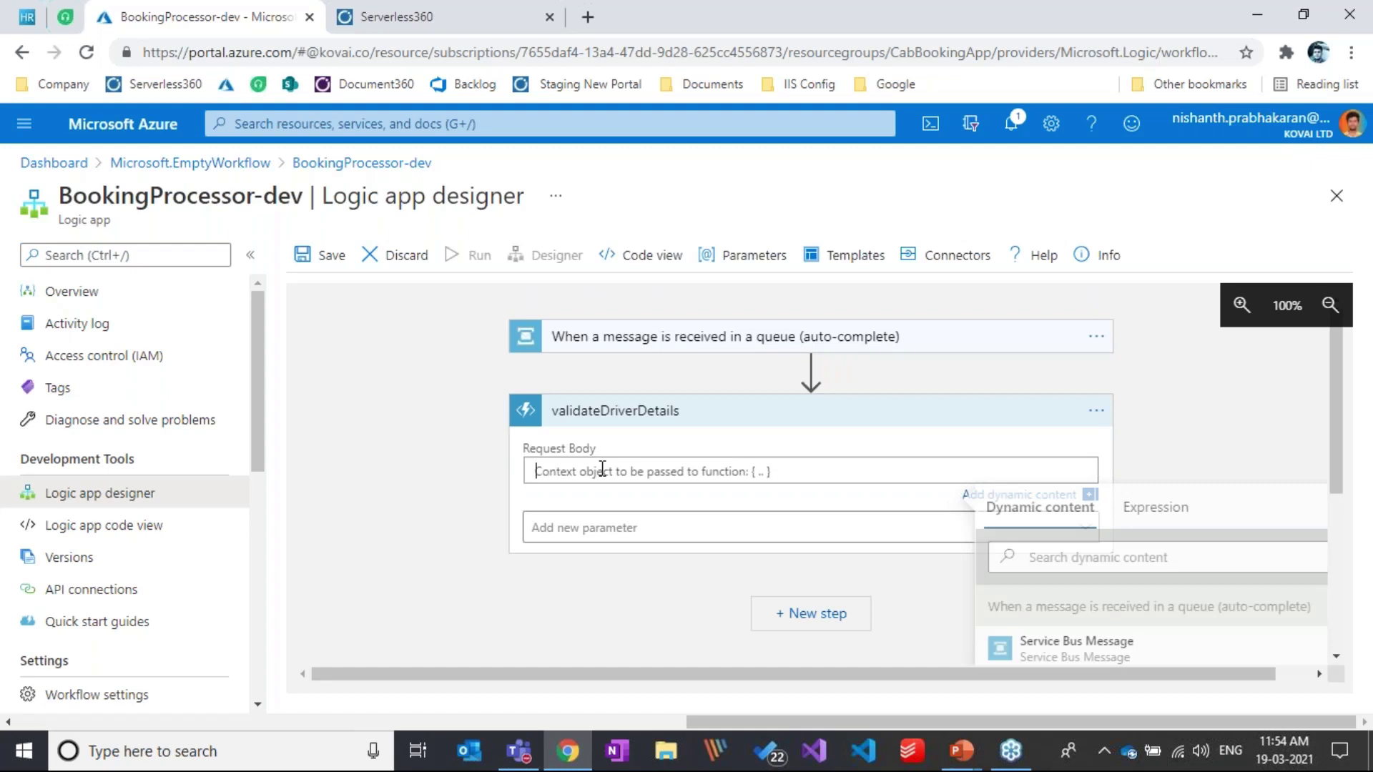
{"action": "scroll", "coordinate": [602, 469], "scroll_direction": "down", "scroll_amount": 3}
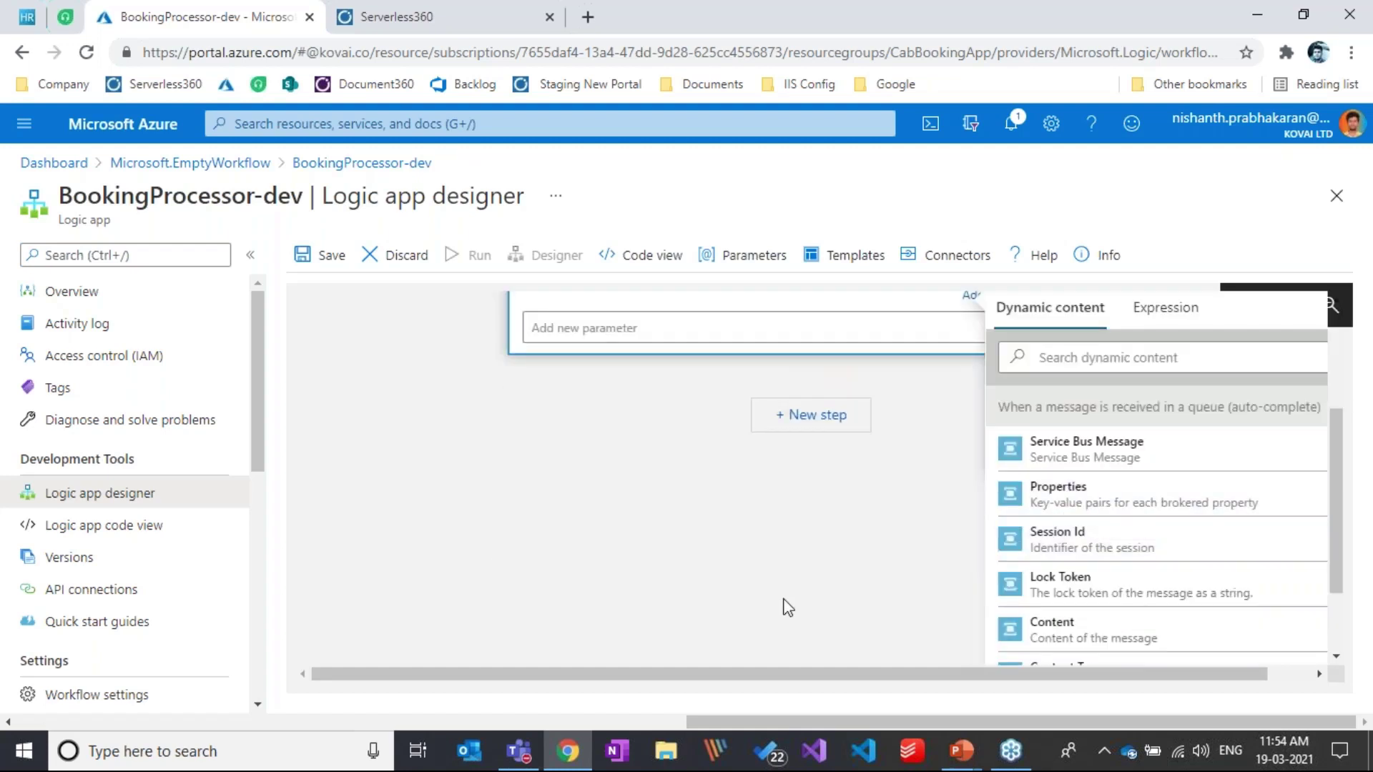
{"action": "left_click", "coordinate": [1058, 494]}
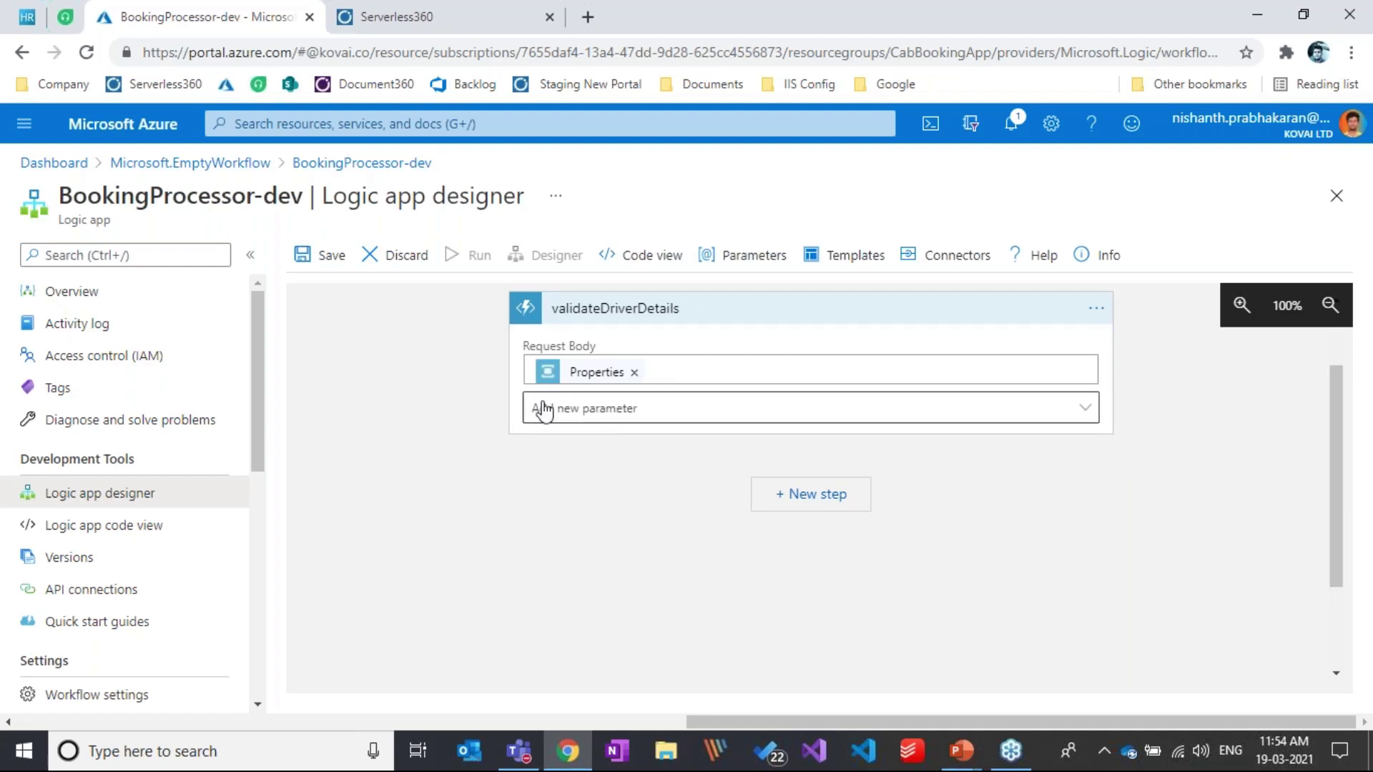
Step: Add a Condition control as a new step after validateDriverDetails
{"action": "left_click", "coordinate": [810, 503]}
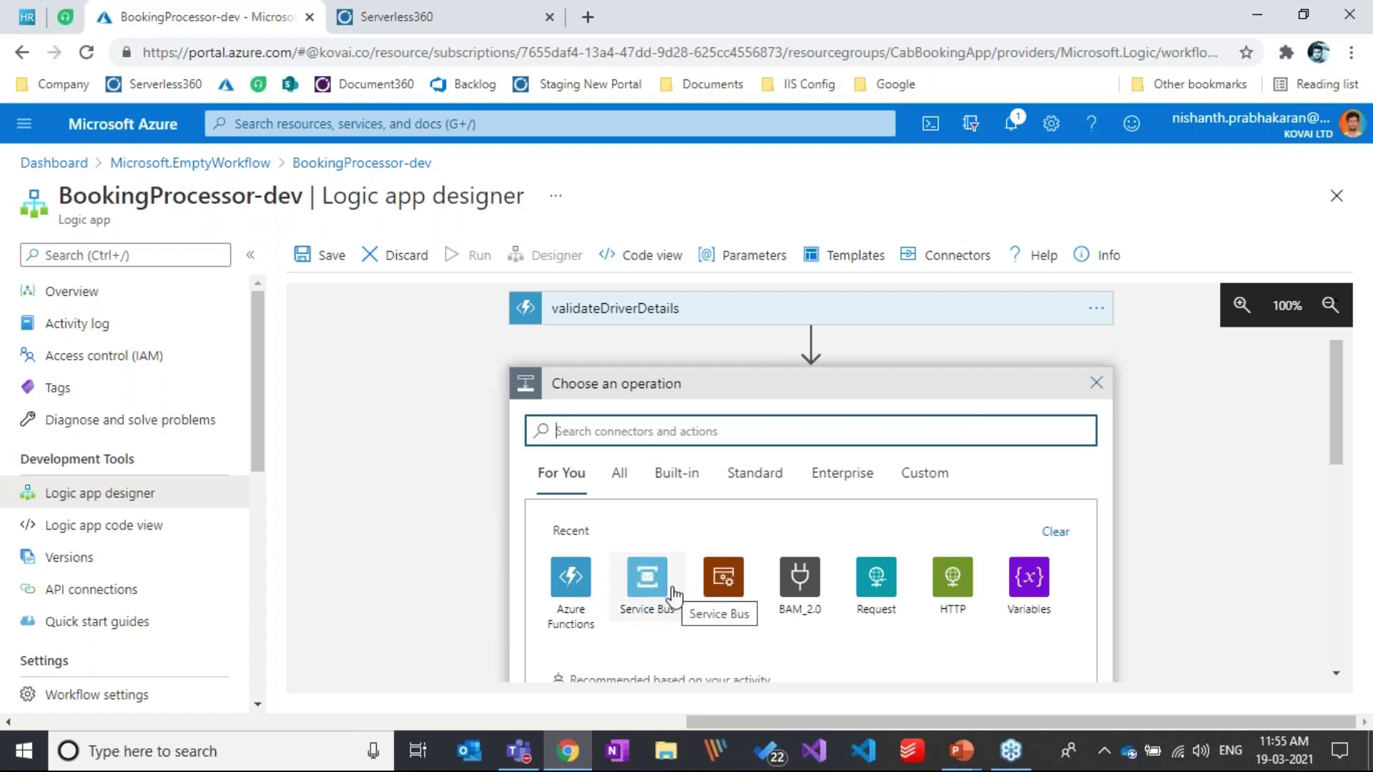
{"action": "left_click", "coordinate": [723, 578]}
{"action": "left_click", "coordinate": [638, 484]}
{"action": "left_click", "coordinate": [635, 552]}
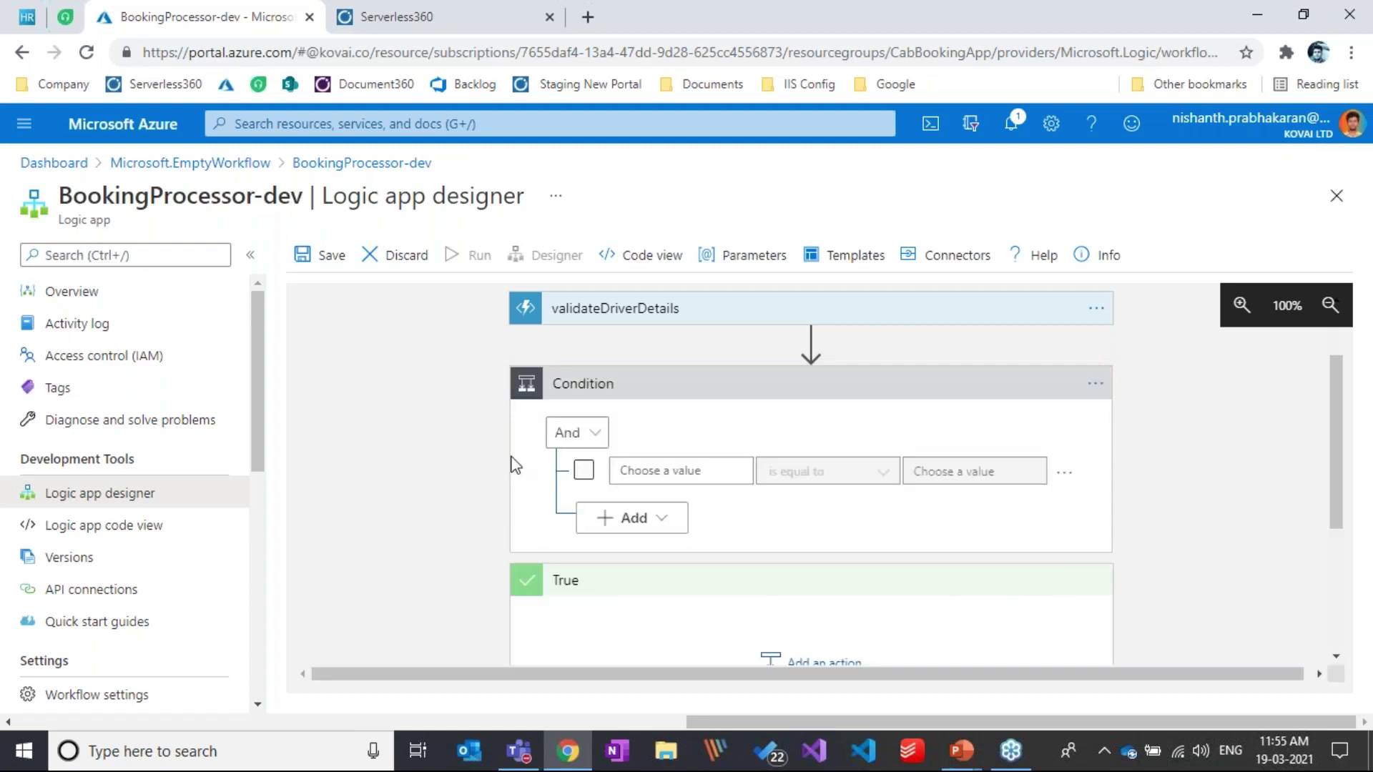
Step: Define the condition so that the validateDriverDetails Body is equal to true
{"action": "left_click", "coordinate": [649, 470]}
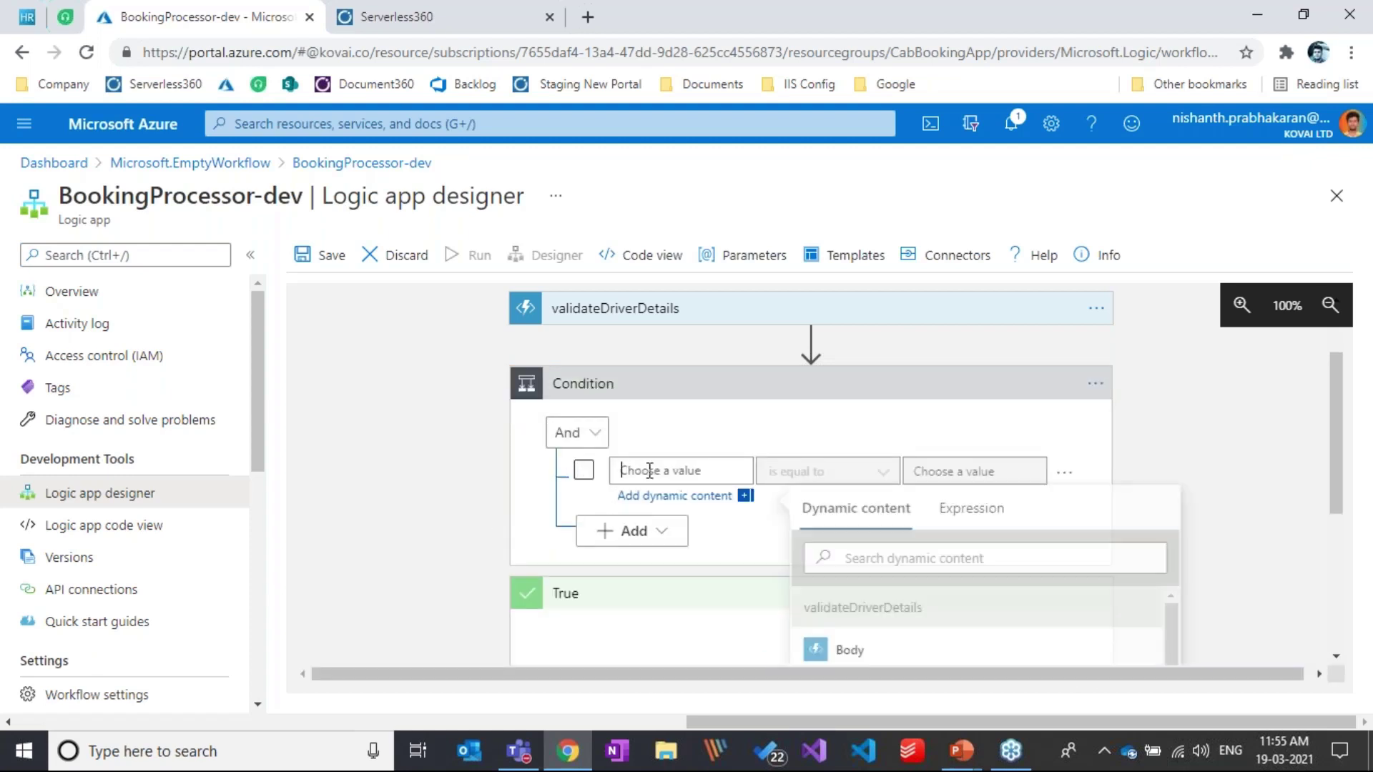
{"action": "left_click", "coordinate": [871, 651]}
{"action": "left_click", "coordinate": [979, 470]}
{"action": "type", "text": "tr"}
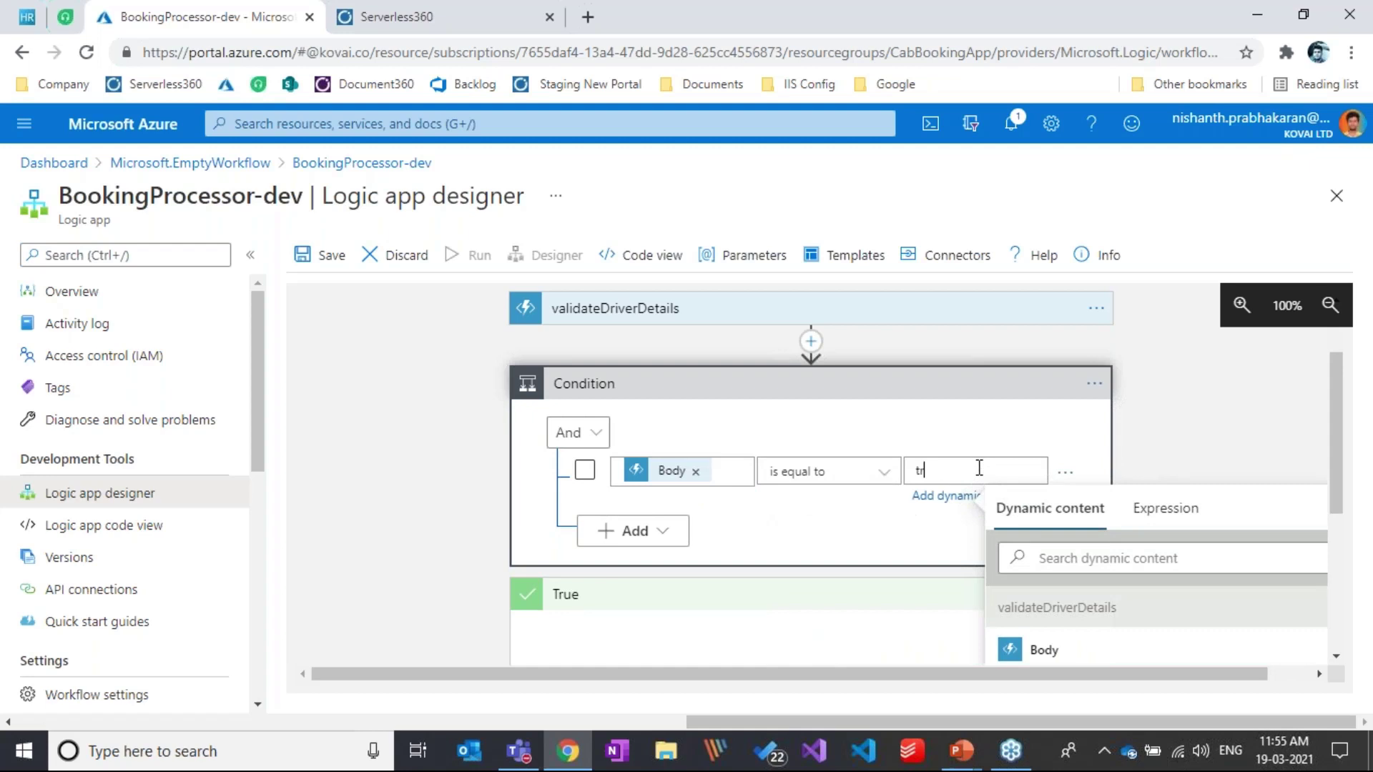
{"action": "type", "text": "ue"}
{"action": "left_click", "coordinate": [908, 538]}
Step: Add a Service Bus Send message action to the True branch of the condition
{"action": "scroll", "coordinate": [907, 536], "scroll_direction": "down", "scroll_amount": 4}
{"action": "left_click", "coordinate": [832, 414]}
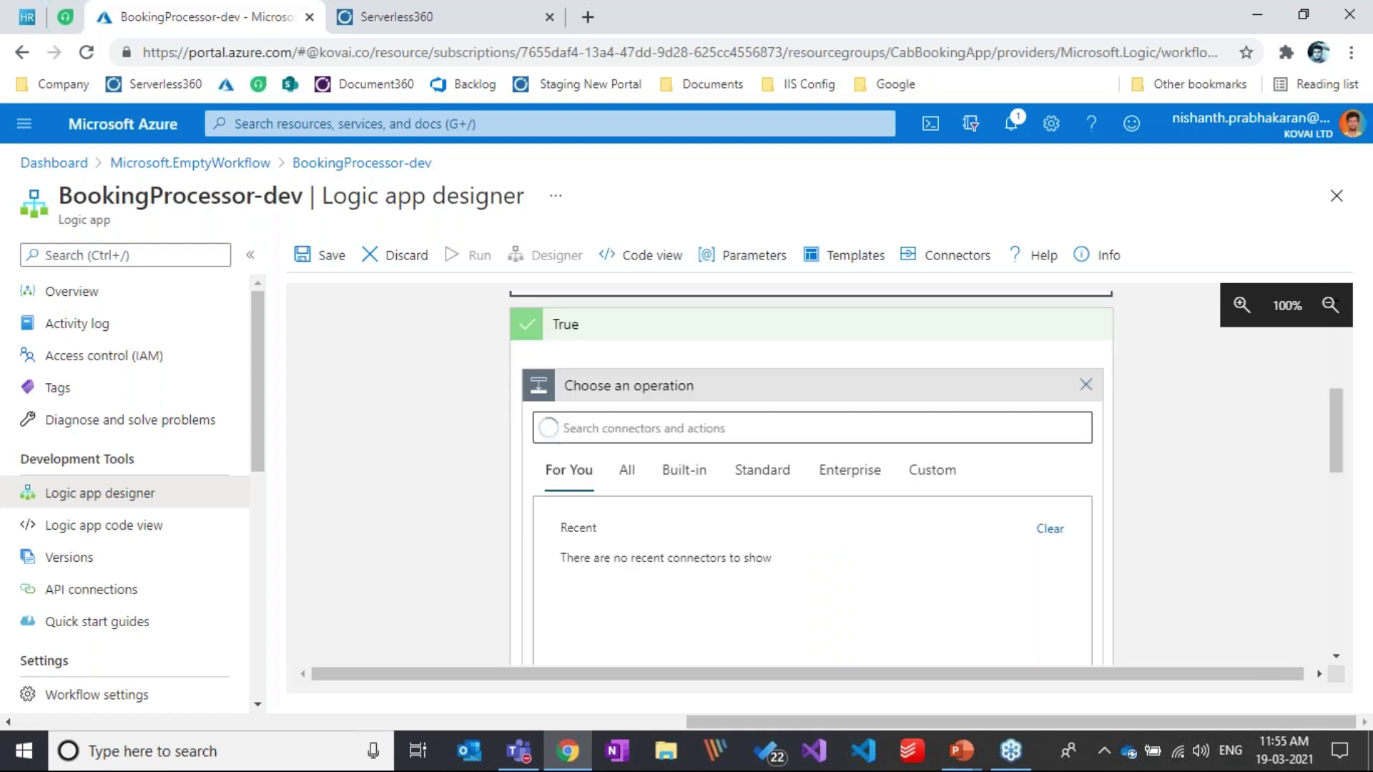
{"action": "left_click", "coordinate": [730, 580]}
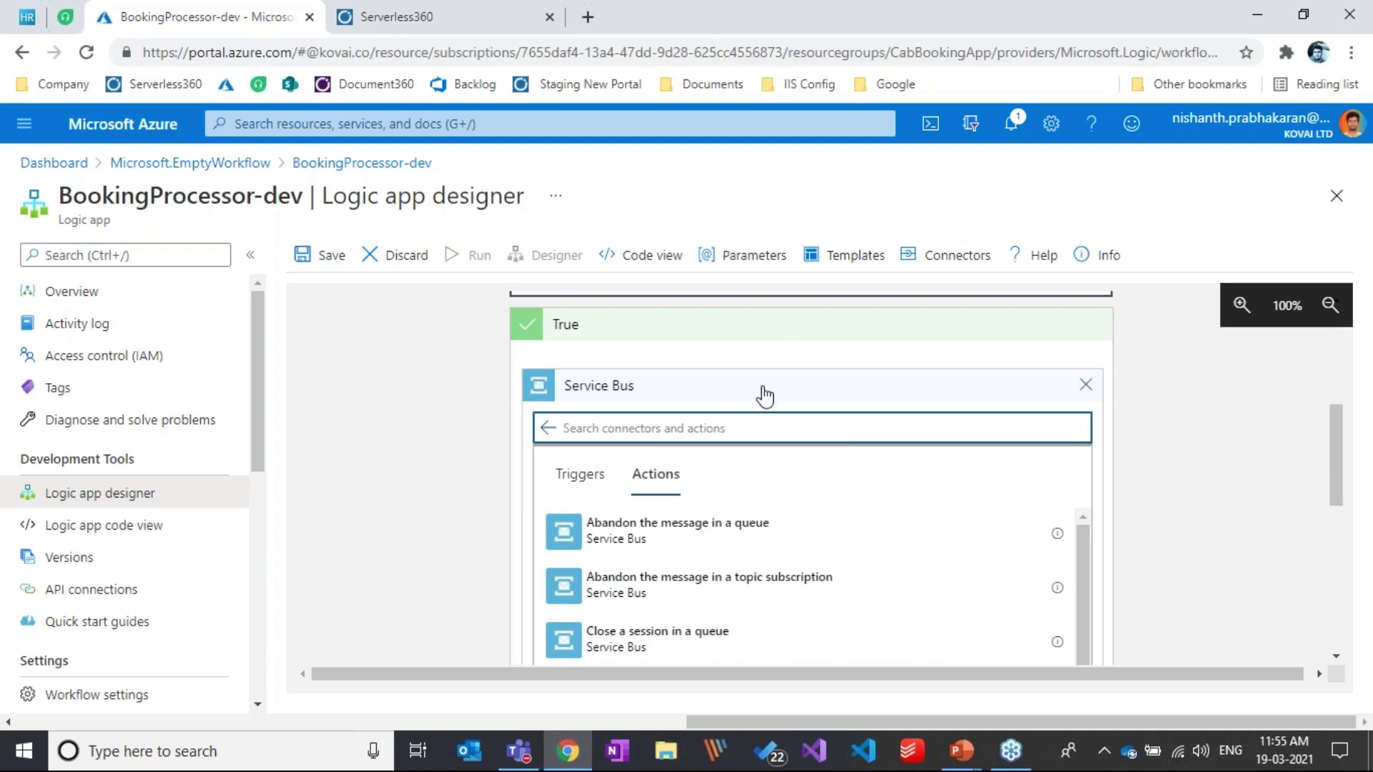
{"action": "scroll", "coordinate": [753, 475], "scroll_direction": "down", "scroll_amount": 6}
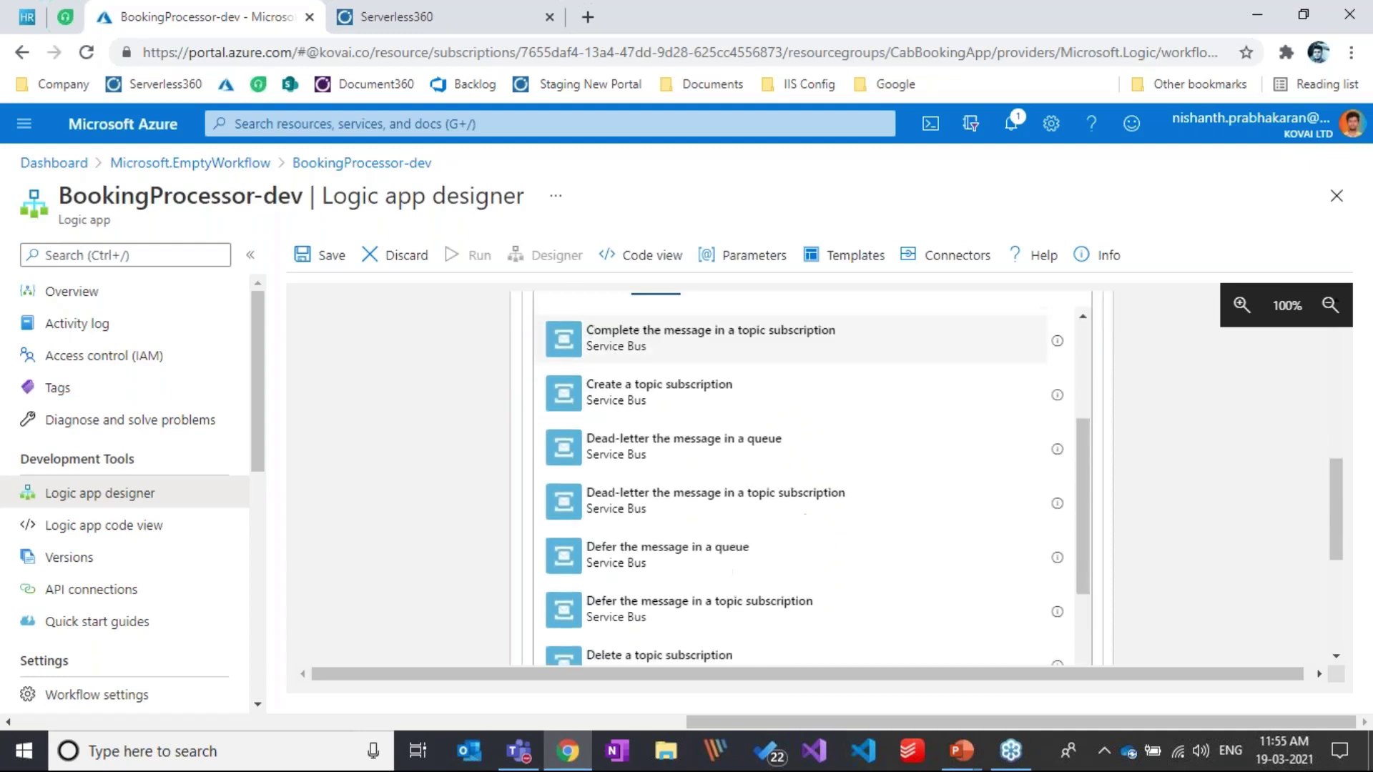
{"action": "scroll", "coordinate": [786, 411], "scroll_direction": "down", "scroll_amount": 1}
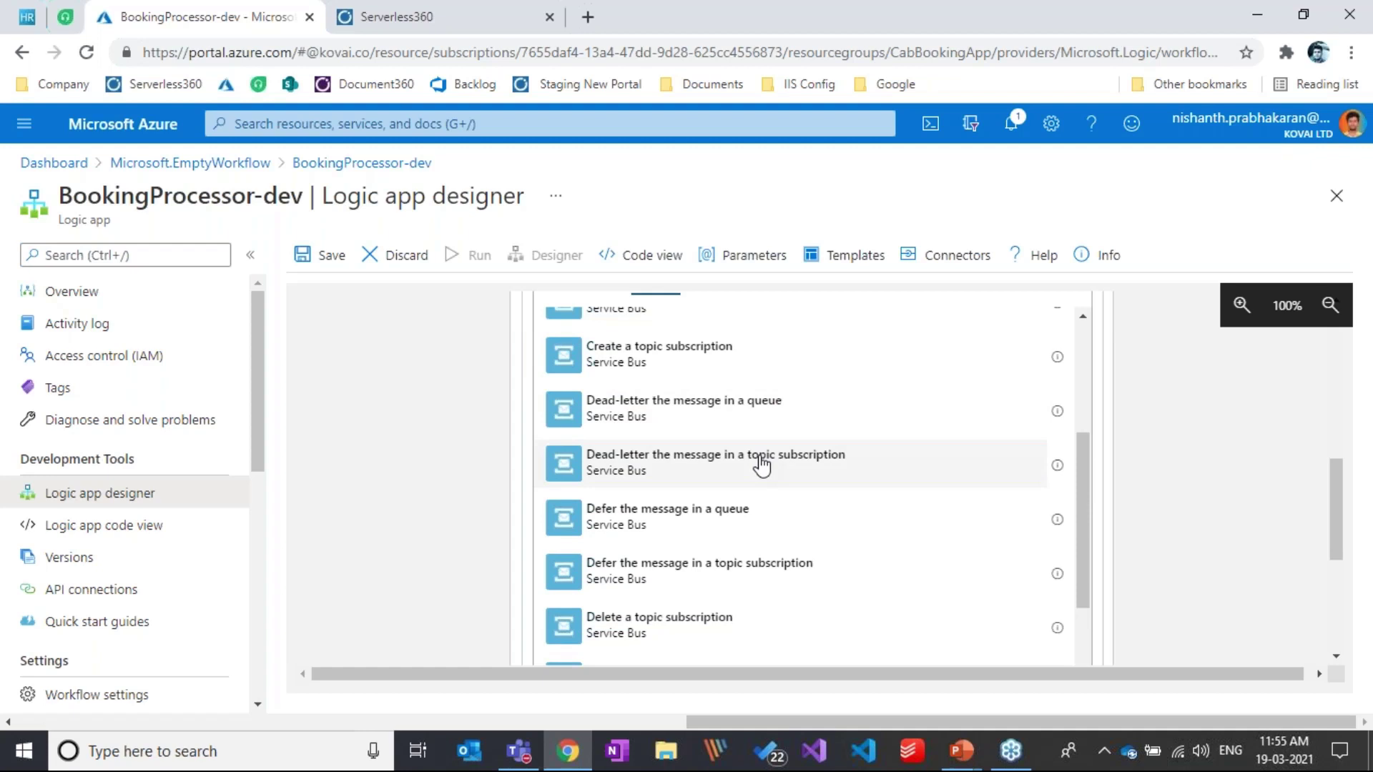
{"action": "scroll", "coordinate": [761, 466], "scroll_direction": "down", "scroll_amount": 2}
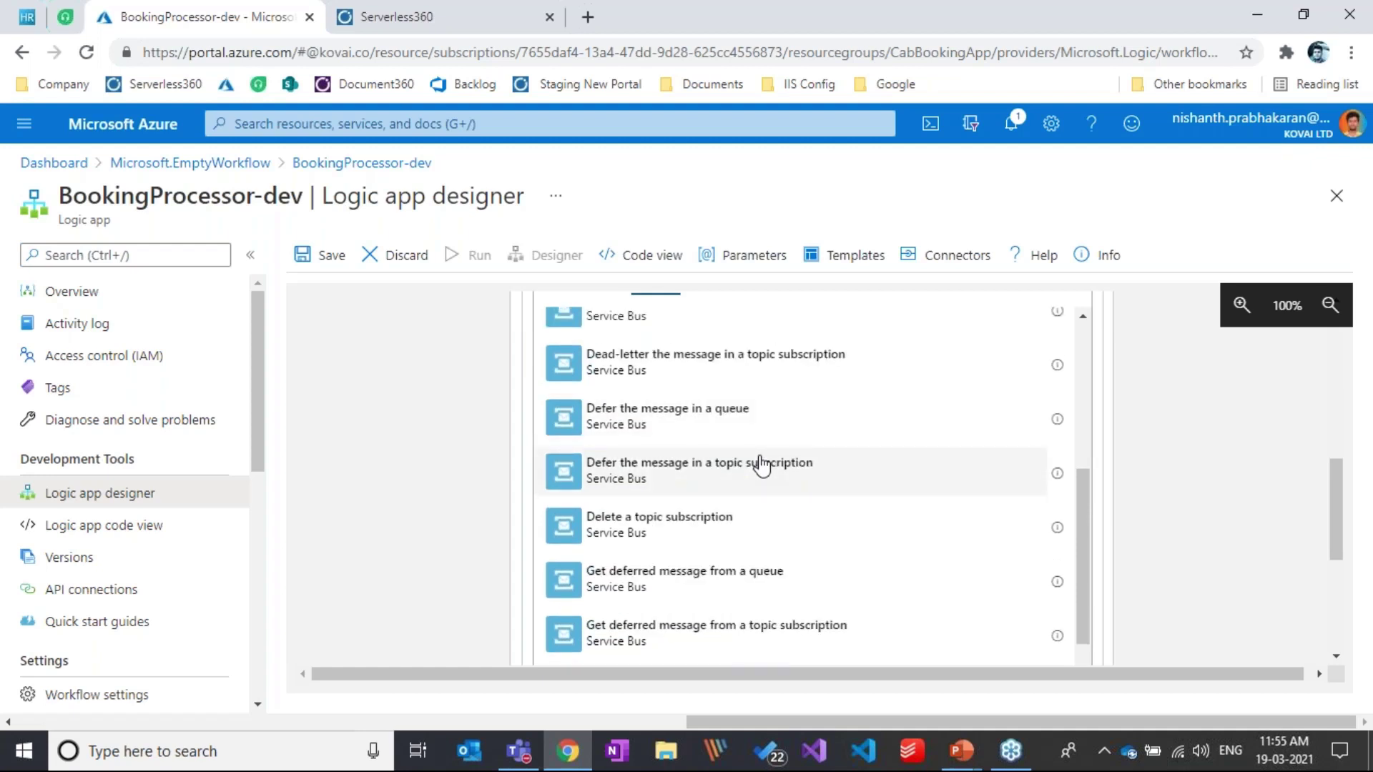
{"action": "scroll", "coordinate": [762, 465], "scroll_direction": "down", "scroll_amount": 2}
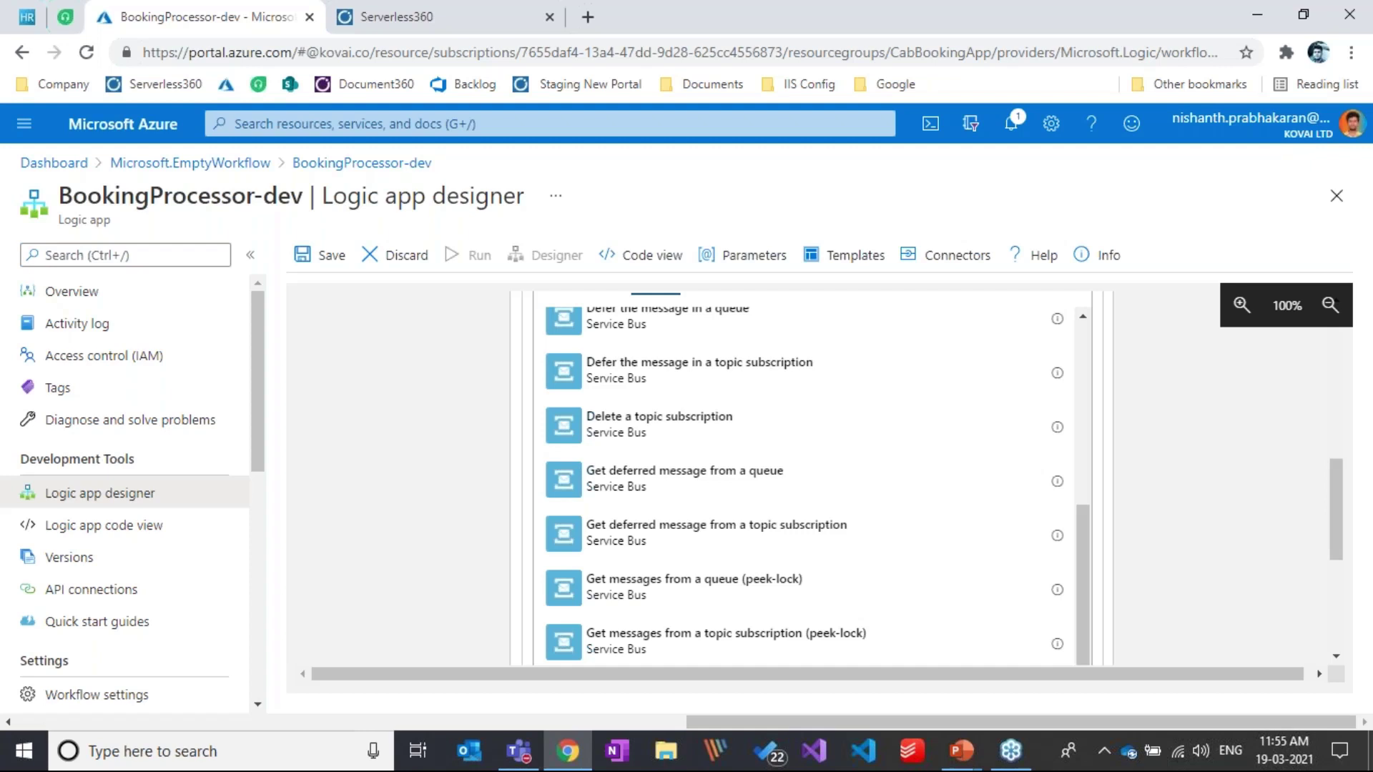
{"action": "scroll", "coordinate": [666, 500], "scroll_direction": "down", "scroll_amount": 10}
{"action": "left_click", "coordinate": [668, 557]}
{"action": "scroll", "coordinate": [608, 409], "scroll_direction": "up", "scroll_amount": 4}
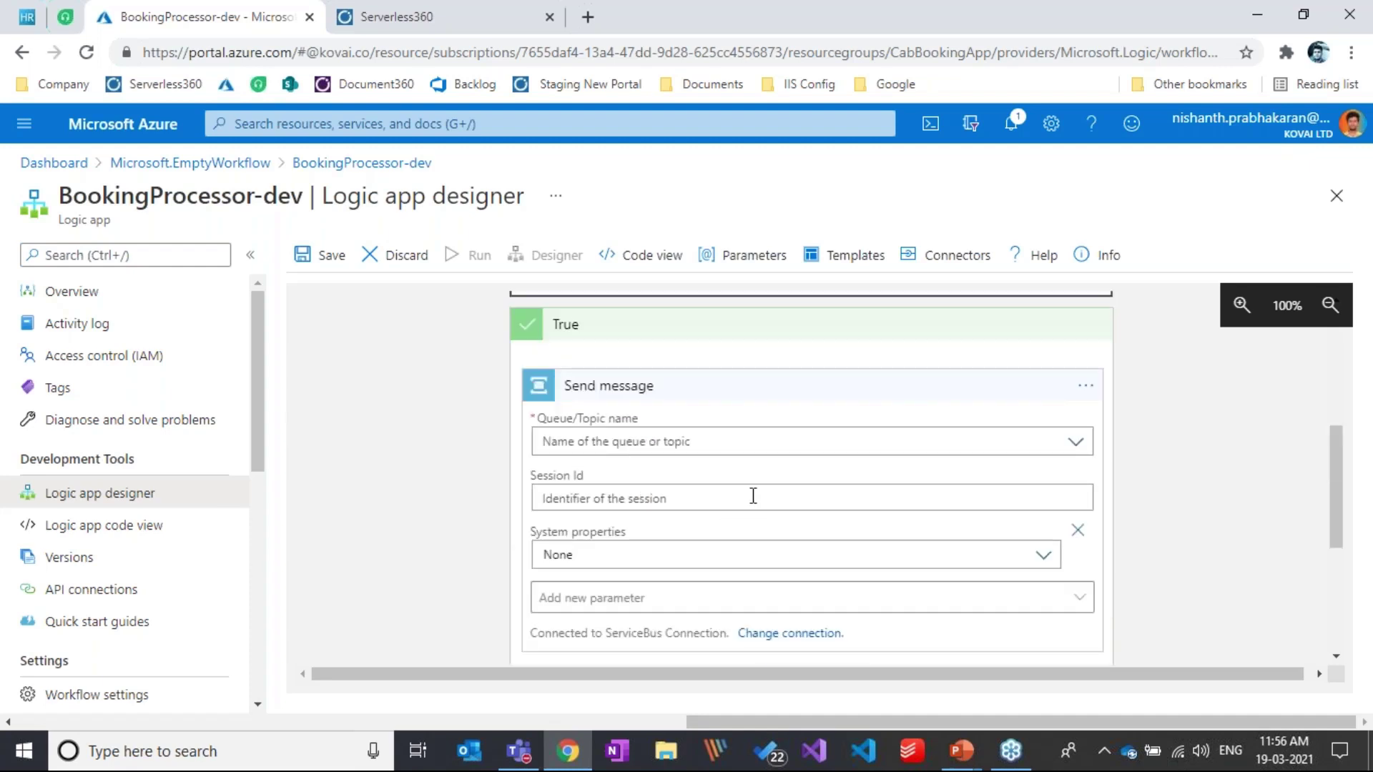
Step: Set the queue/topic of the True branch's Send message action to datavalidator (topic)
{"action": "scroll", "coordinate": [753, 495], "scroll_direction": "down", "scroll_amount": 2}
{"action": "left_click", "coordinate": [1087, 342]}
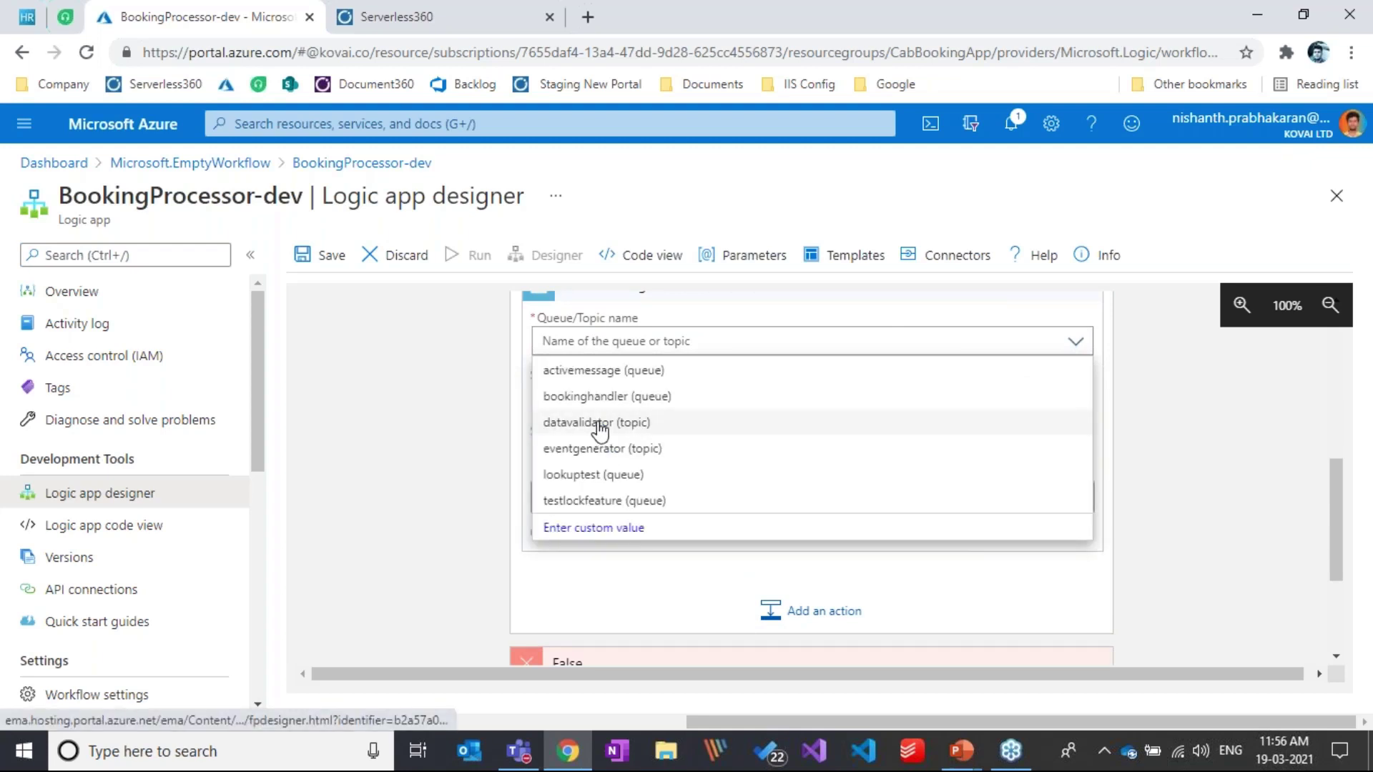
{"action": "left_click", "coordinate": [726, 420]}
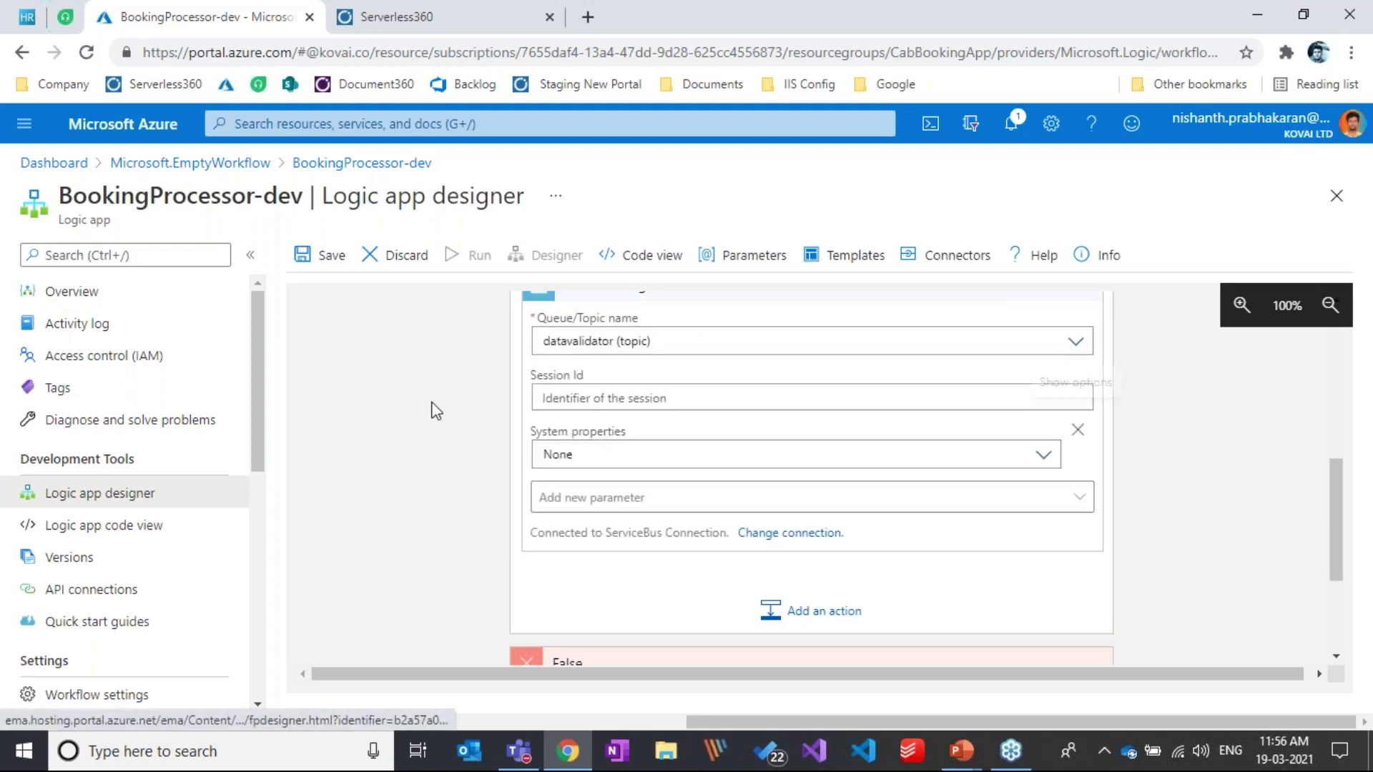
Step: Add the Label parameter to the True branch's Send message action, set it to Valid, and collapse the action
{"action": "left_click", "coordinate": [733, 511]}
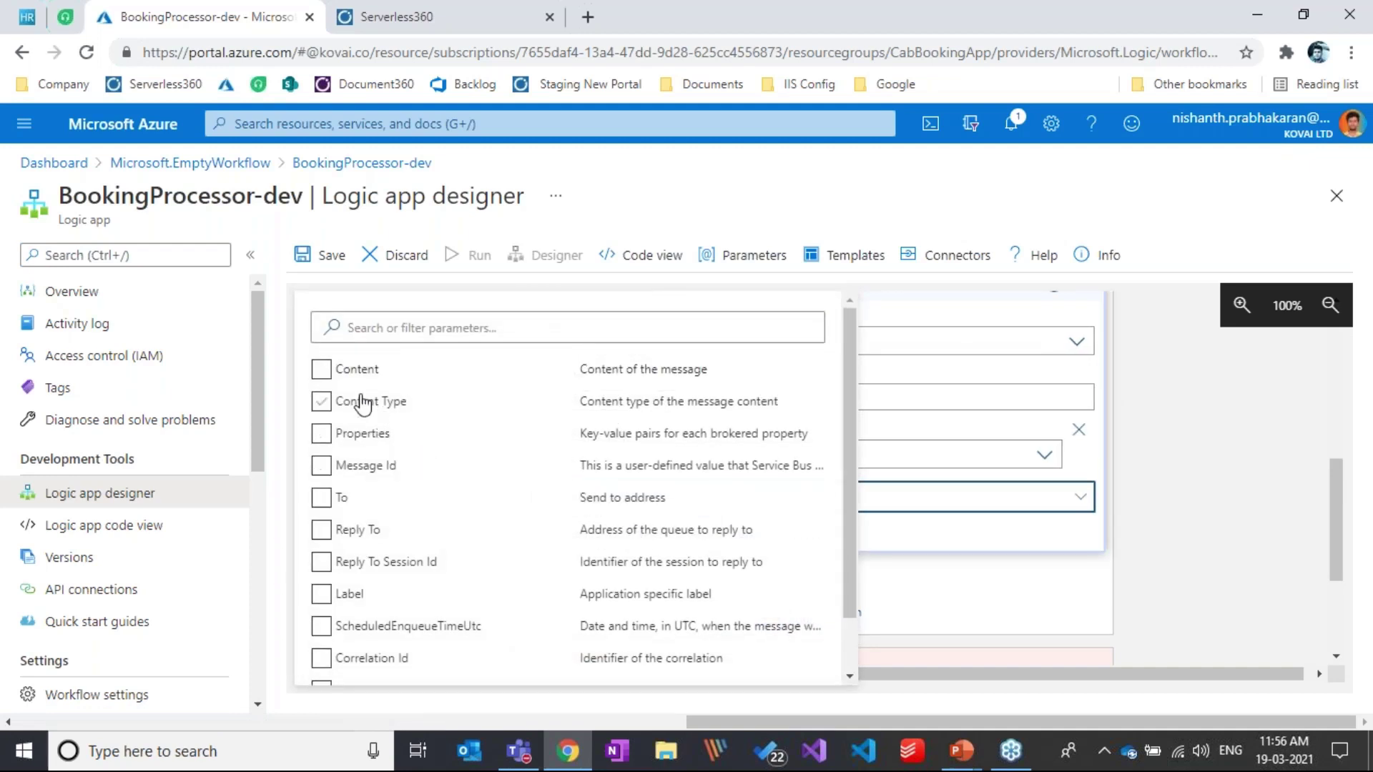
{"action": "left_click", "coordinate": [321, 594]}
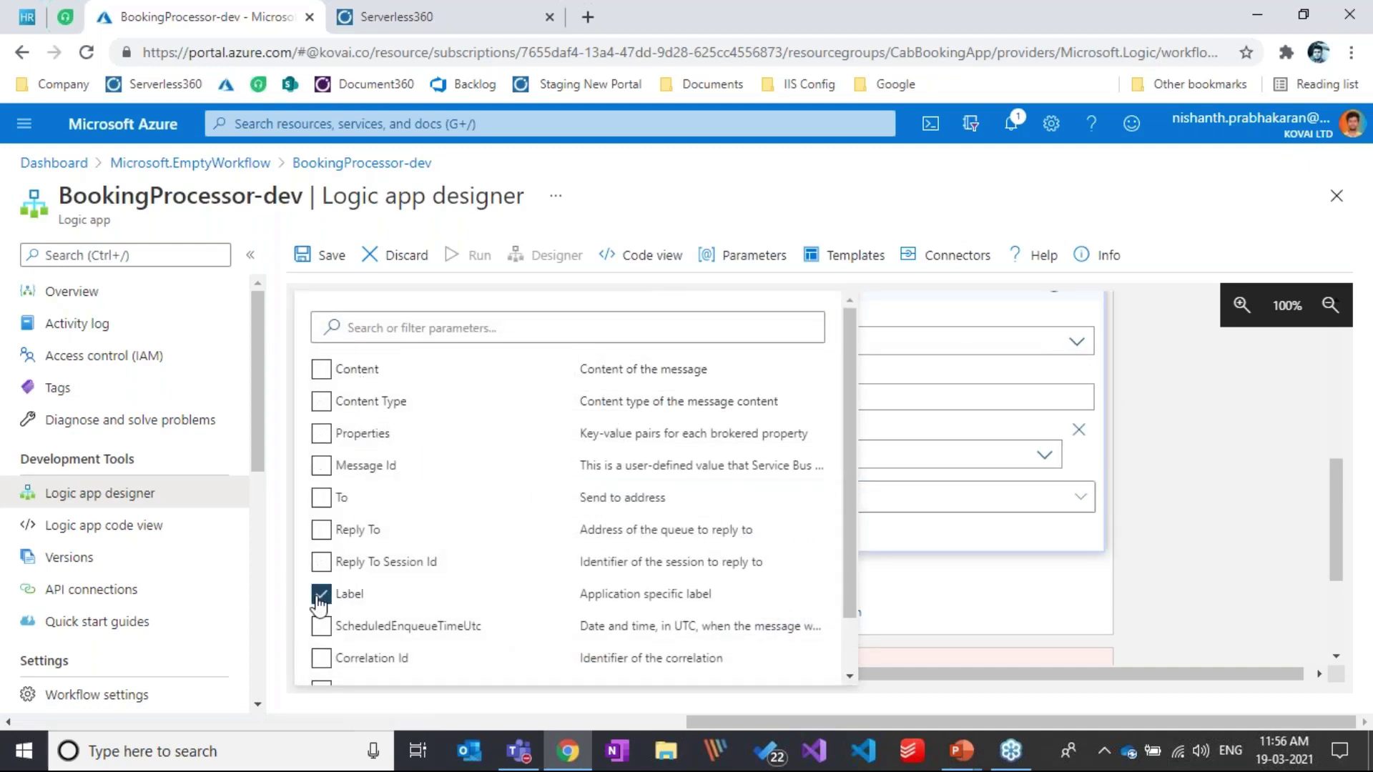
{"action": "left_click", "coordinate": [941, 599]}
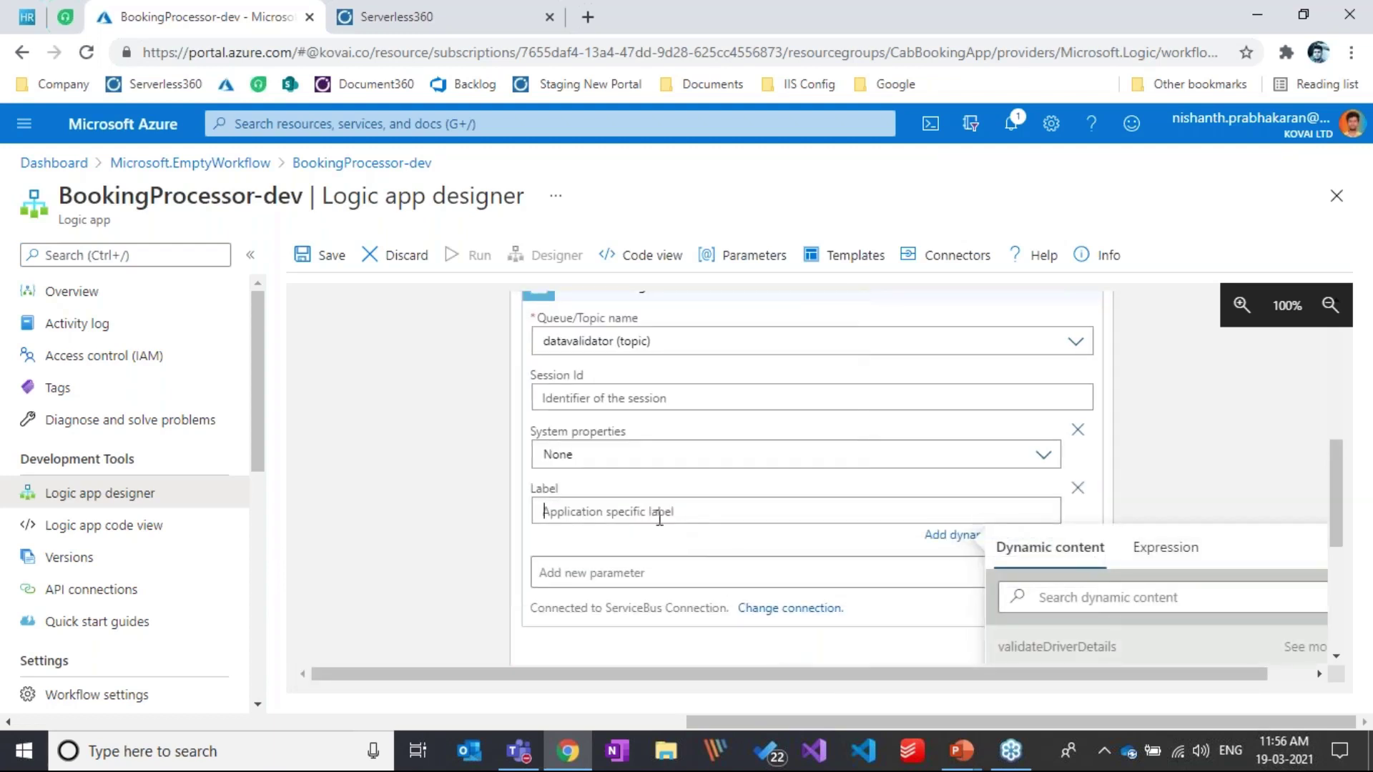
{"action": "type", "text": "true"}
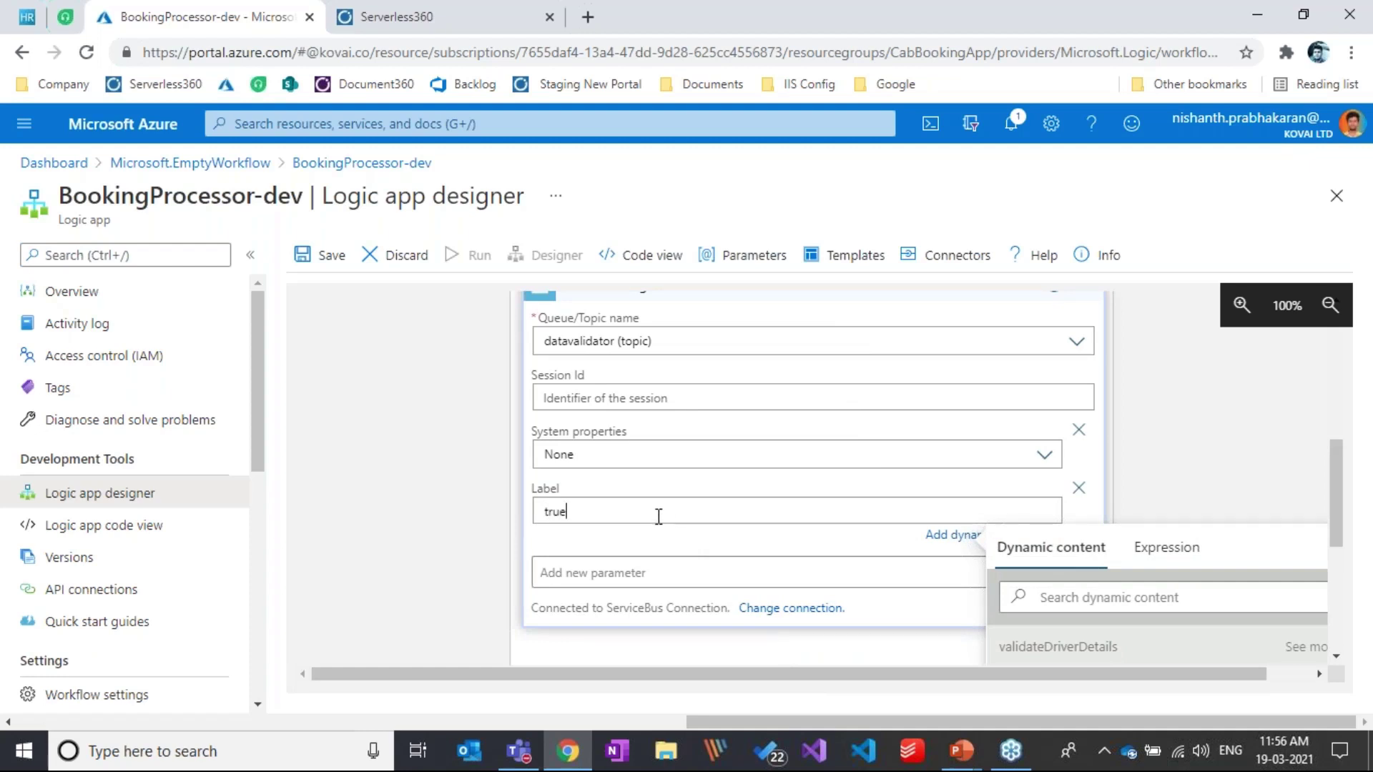
{"action": "left_click_drag", "start_coordinate": [608, 515], "coordinate": [538, 516]}
{"action": "type", "text": "VI"}
{"action": "type", "text": "alid"}
{"action": "scroll", "coordinate": [565, 515], "scroll_direction": "up", "scroll_amount": 2}
{"action": "left_click", "coordinate": [654, 391]}
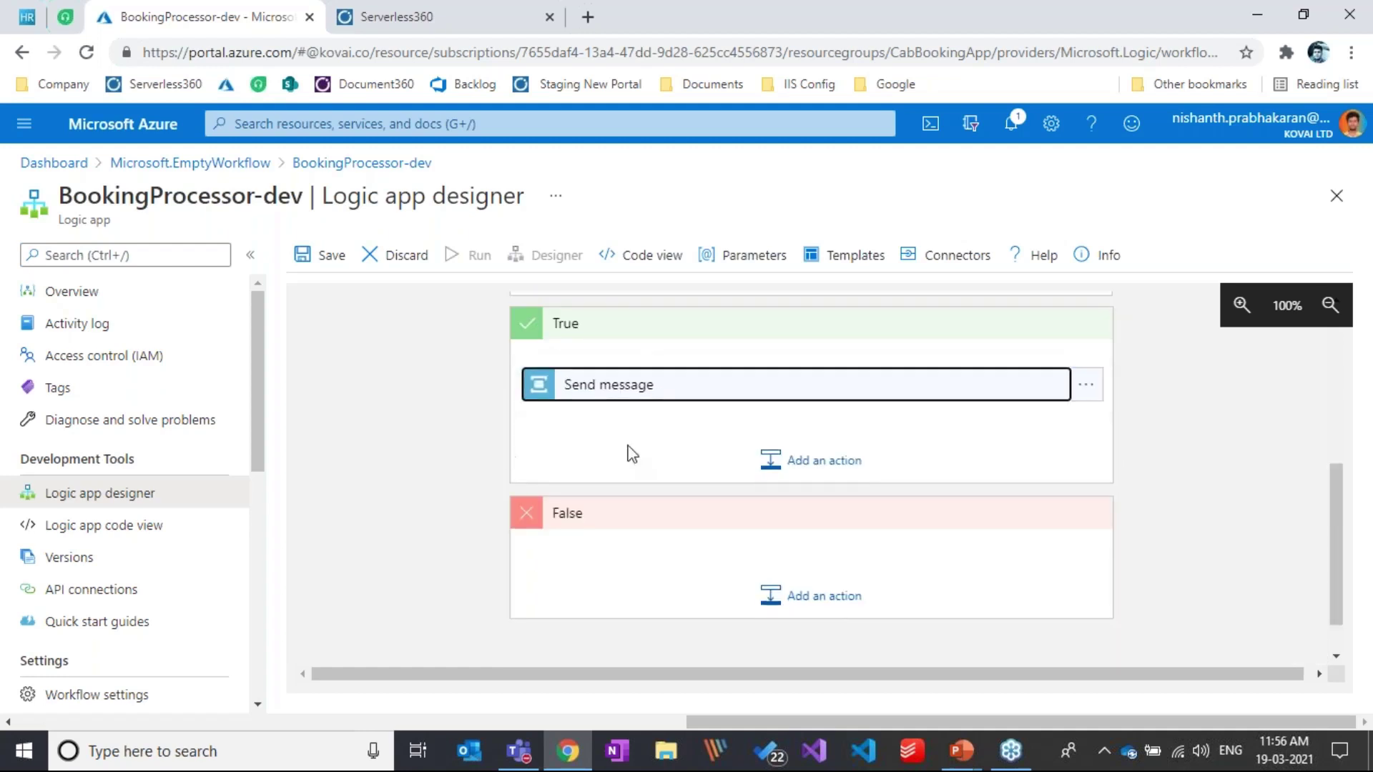
Step: Add a Service Bus Send message action to the False branch of the condition
{"action": "left_click", "coordinate": [811, 596]}
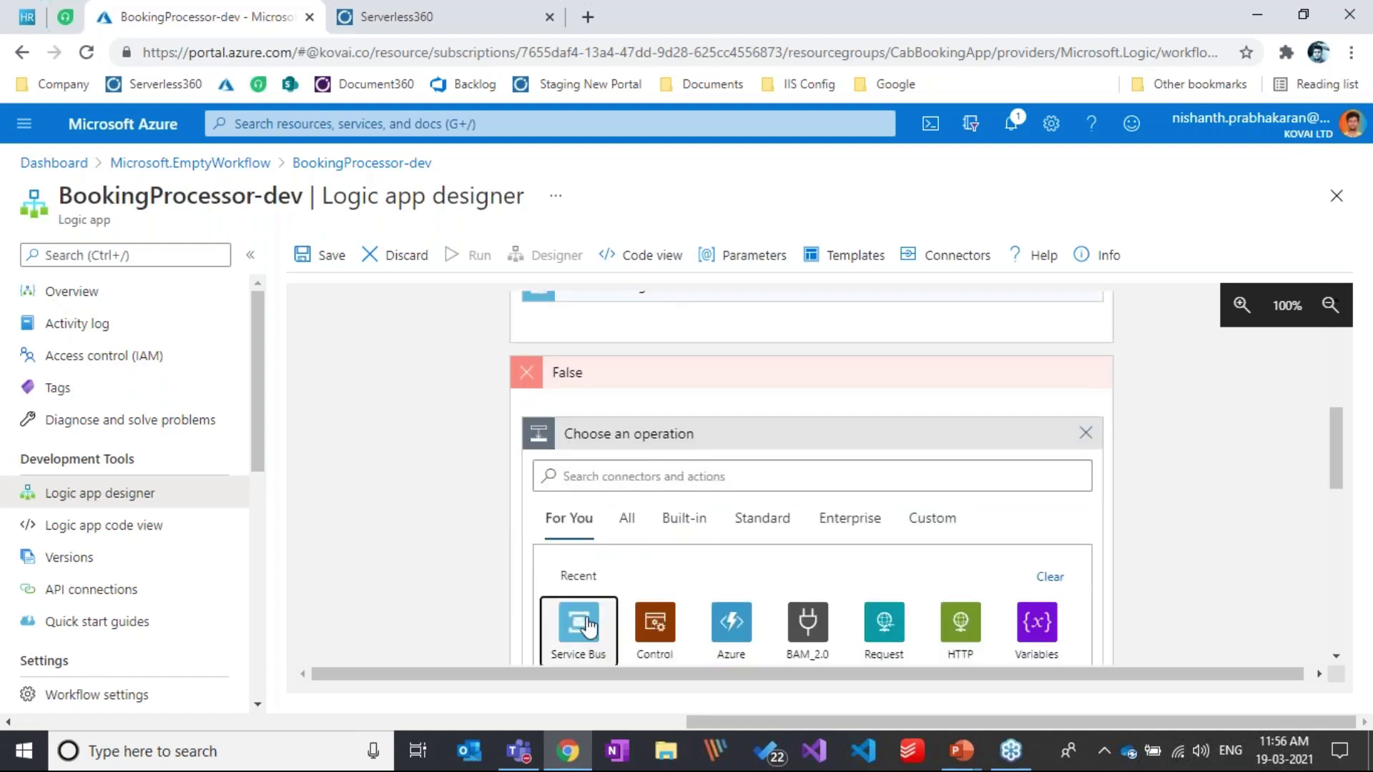
{"action": "left_click", "coordinate": [587, 627]}
{"action": "scroll", "coordinate": [788, 542], "scroll_direction": "down", "scroll_amount": 5}
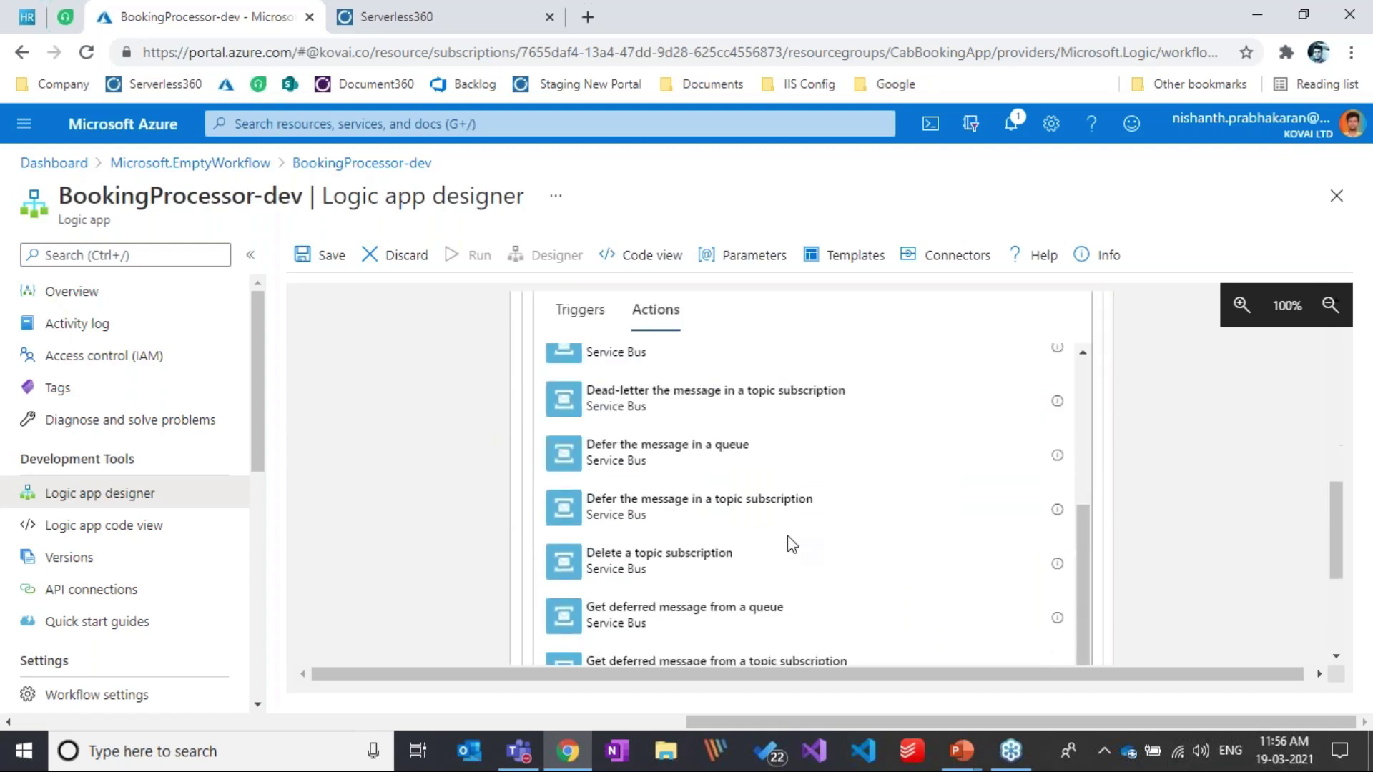
{"action": "scroll", "coordinate": [787, 543], "scroll_direction": "down", "scroll_amount": 1}
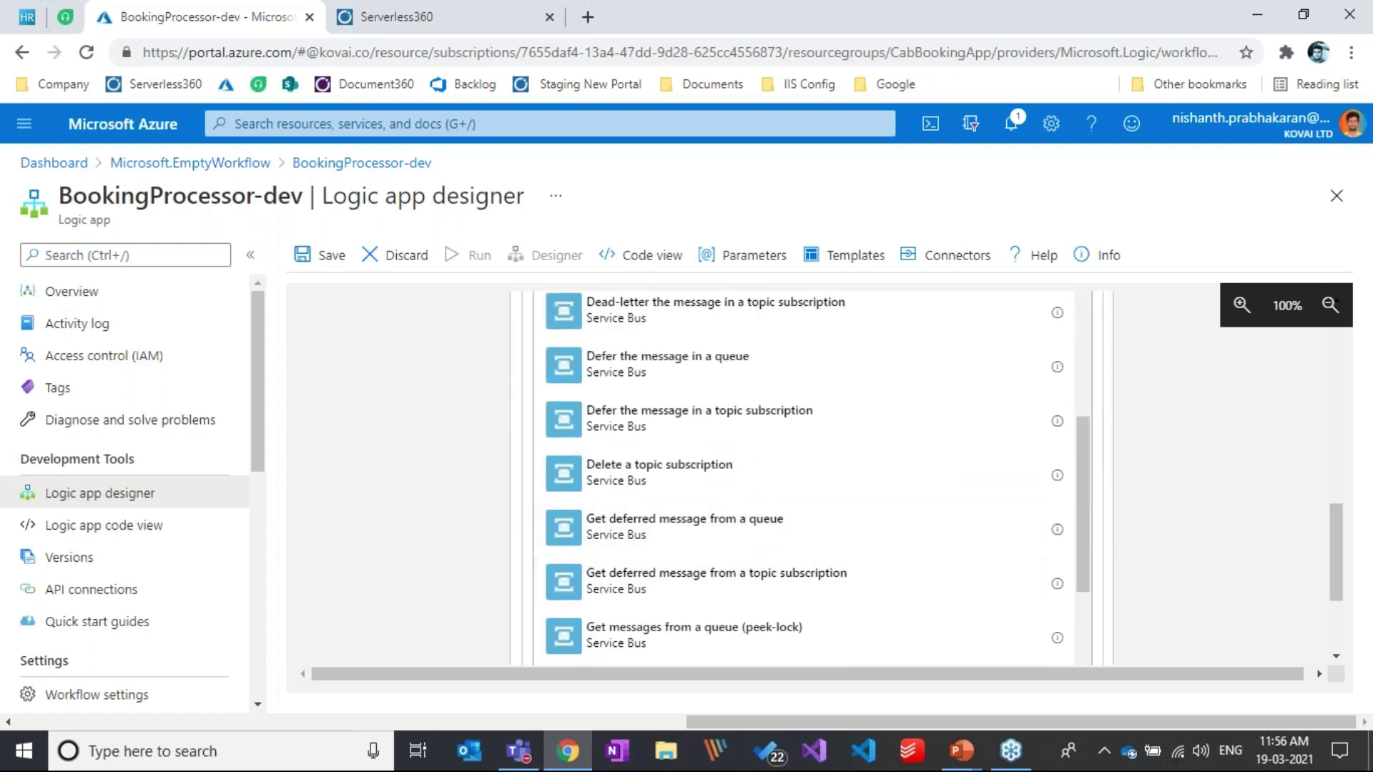
{"action": "scroll", "coordinate": [653, 533], "scroll_direction": "up", "scroll_amount": 1}
{"action": "scroll", "coordinate": [687, 483], "scroll_direction": "down", "scroll_amount": 3}
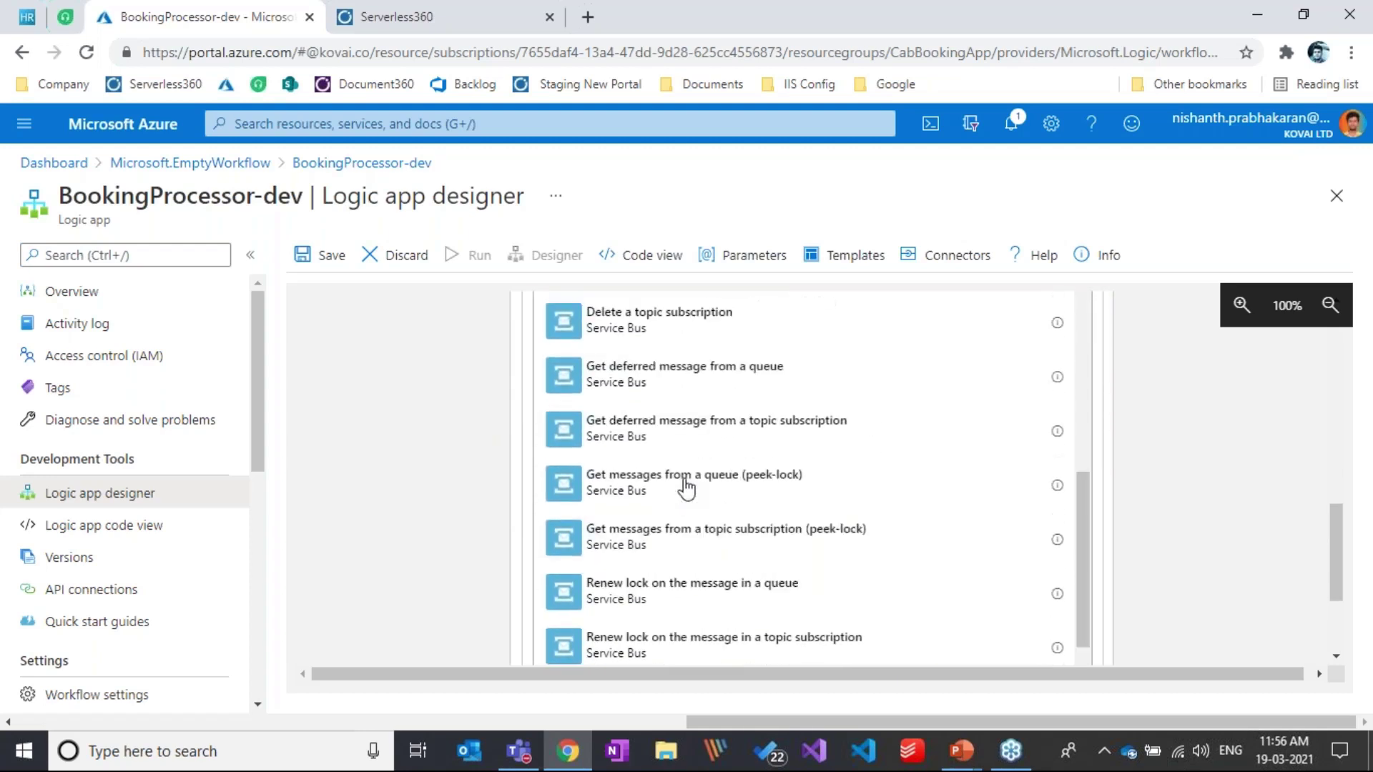
{"action": "scroll", "coordinate": [687, 486], "scroll_direction": "down", "scroll_amount": 3}
{"action": "left_click", "coordinate": [668, 599]}
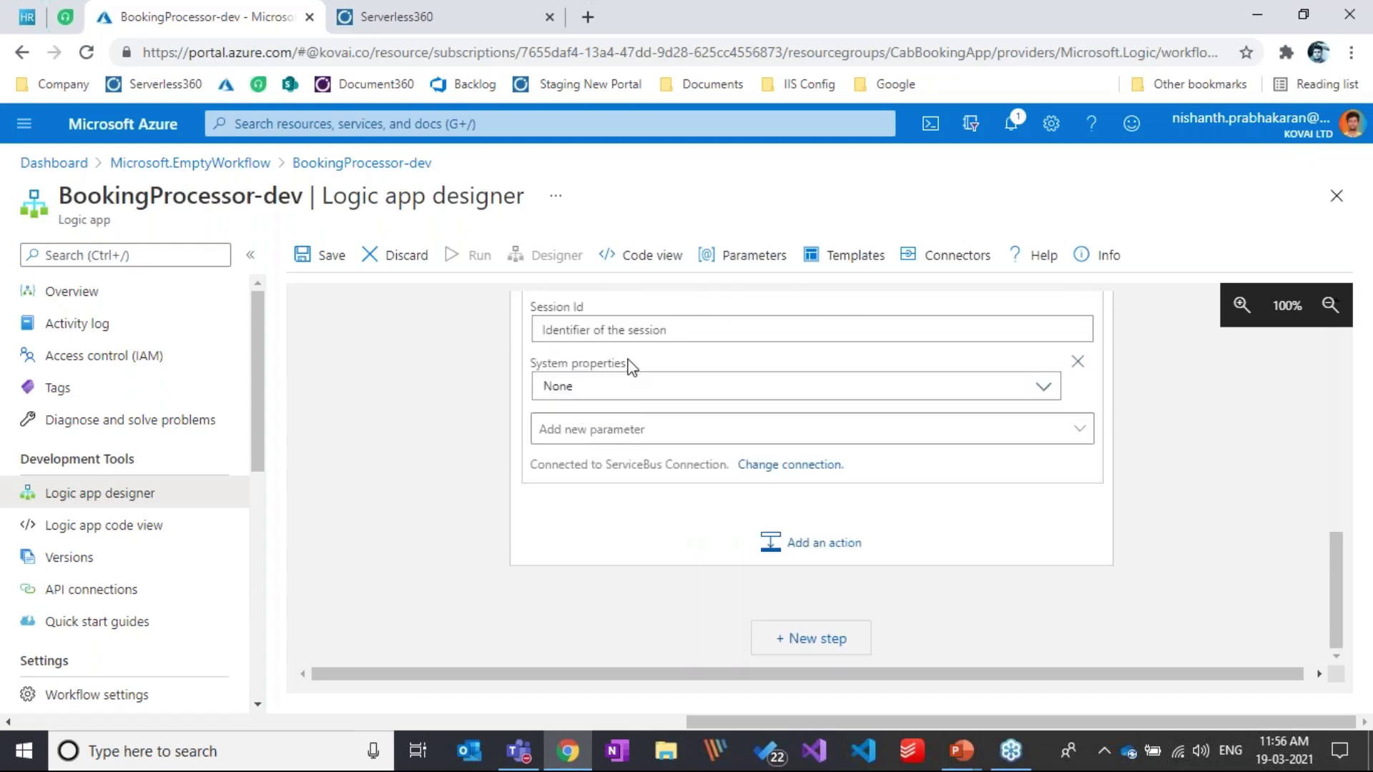
Step: Set the queue/topic of the False branch's Send message action to datavalidator (topic)
{"action": "scroll", "coordinate": [647, 412], "scroll_direction": "up", "scroll_amount": 2}
{"action": "left_click", "coordinate": [701, 373]}
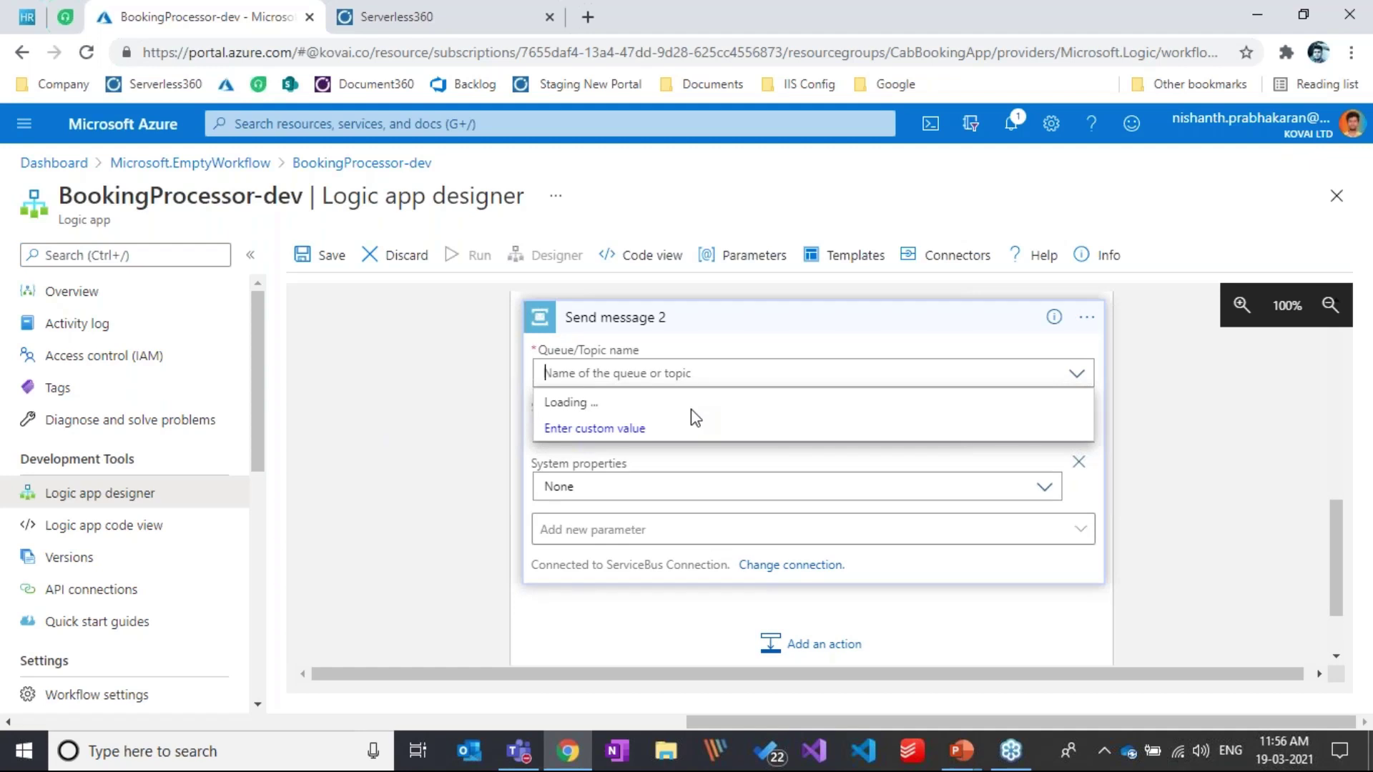
{"action": "left_click", "coordinate": [661, 454]}
Step: Add the Label parameter to the False branch's Send message action, set it to InValid, and collapse the action
{"action": "left_click", "coordinate": [760, 528]}
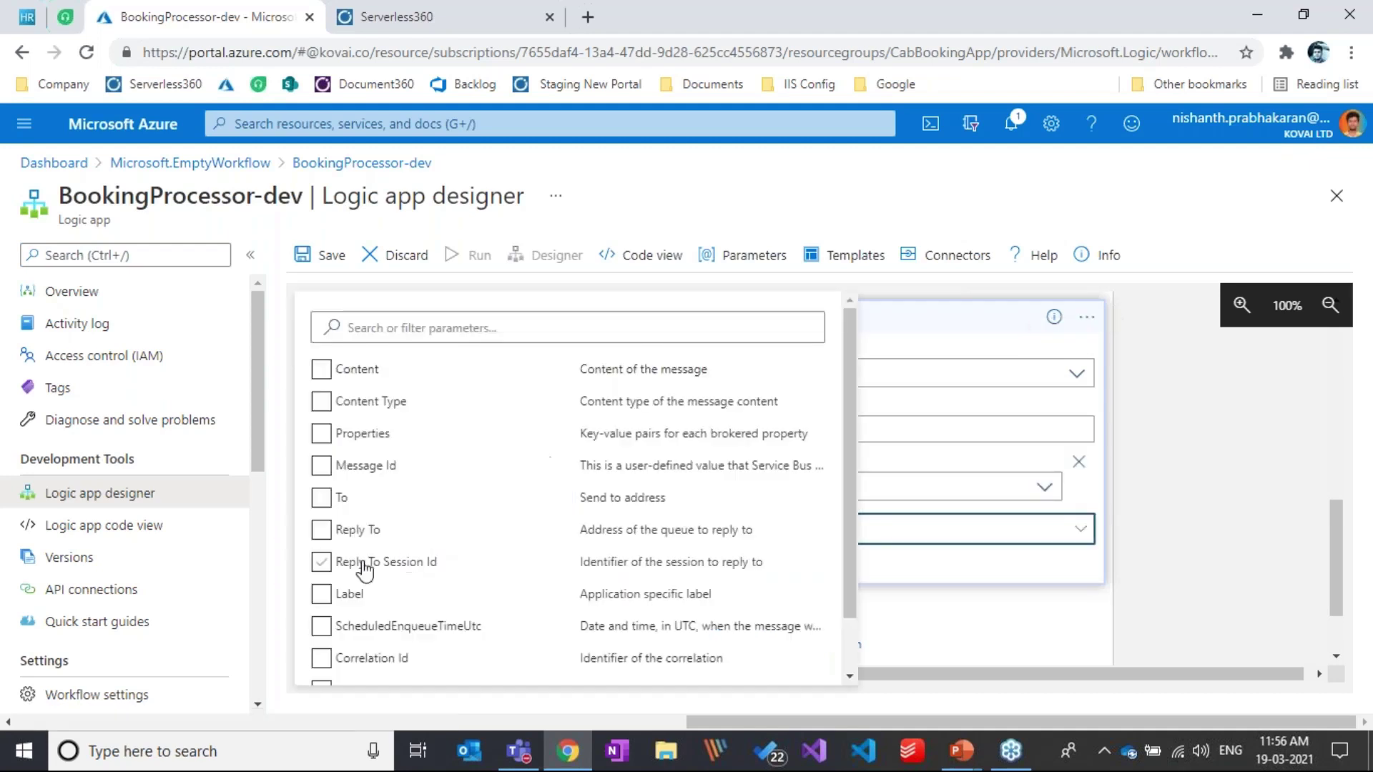
{"action": "left_click", "coordinate": [321, 593]}
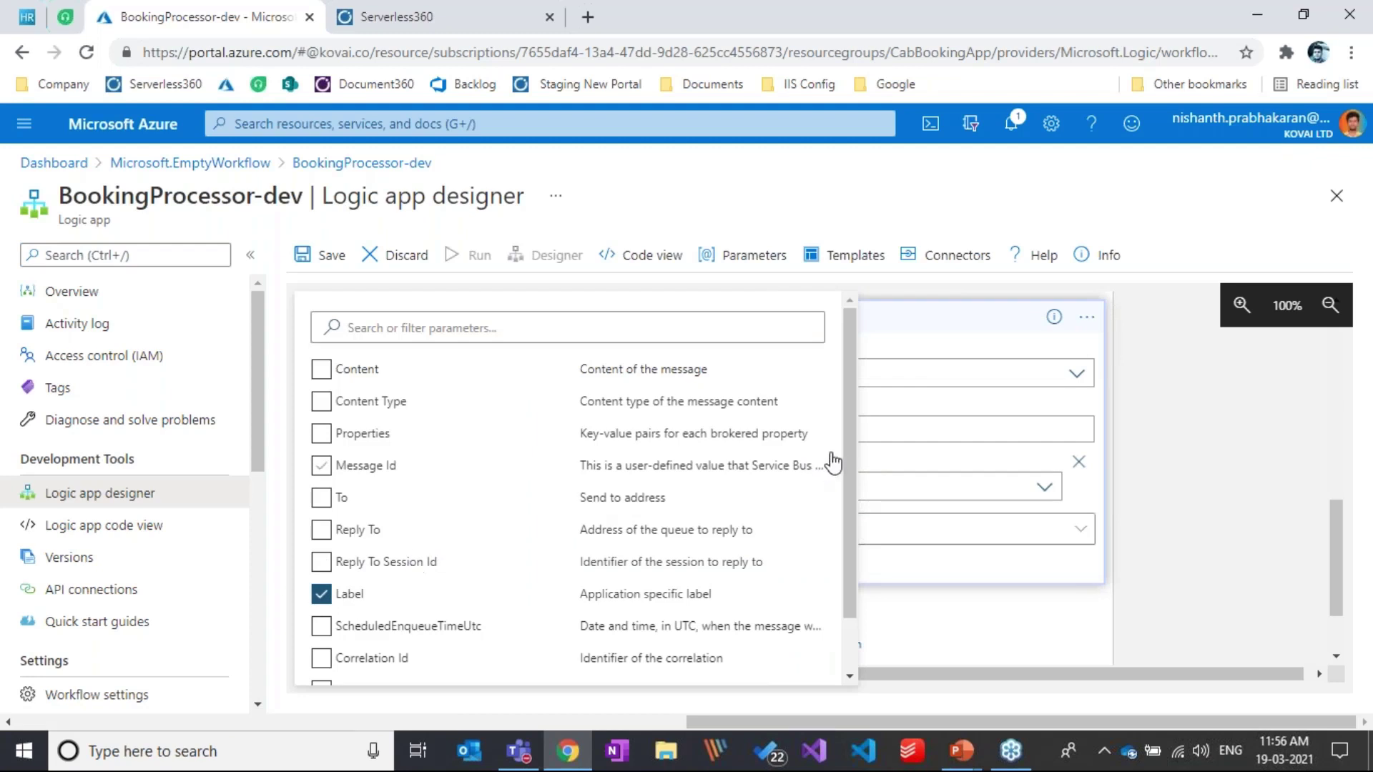
{"action": "left_click", "coordinate": [1158, 488]}
{"action": "left_click", "coordinate": [579, 542]}
{"action": "type", "text": "InValid"}
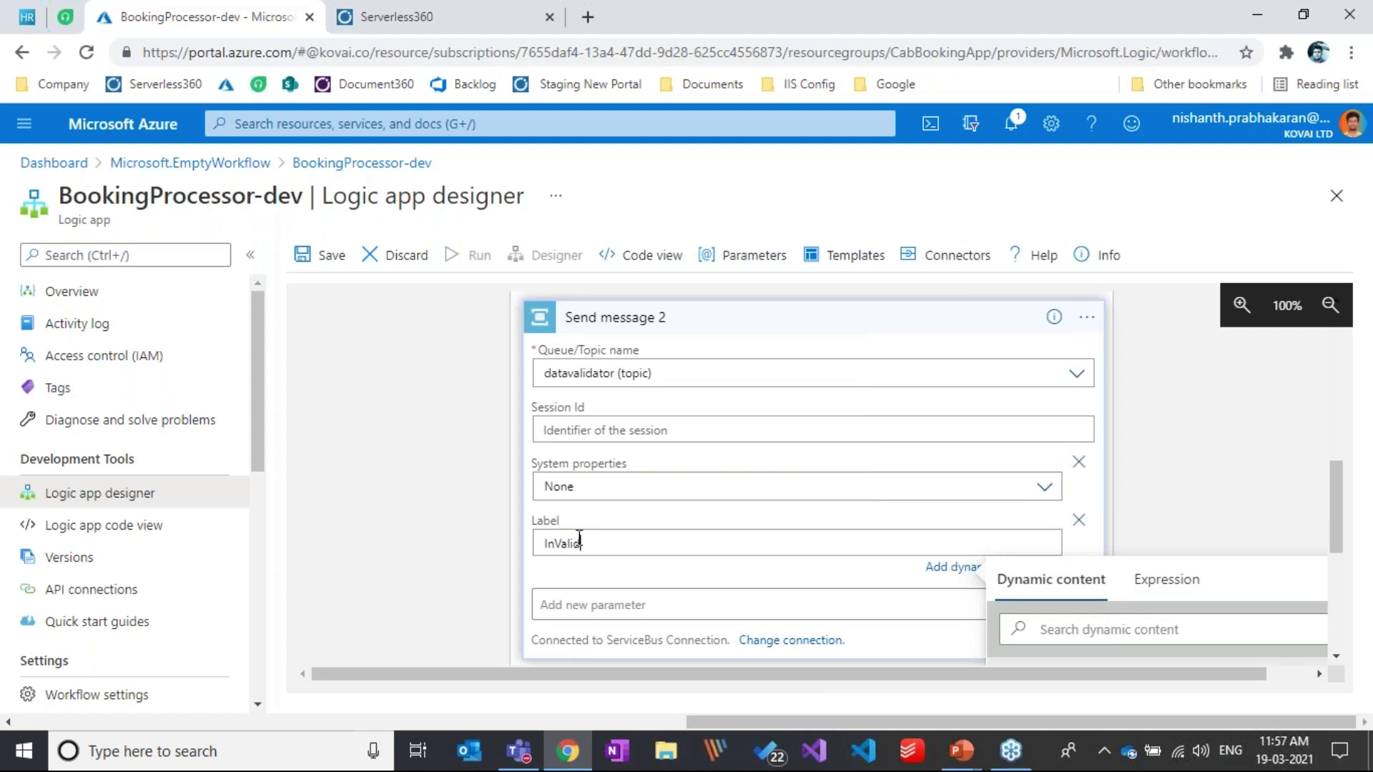
{"action": "left_click", "coordinate": [406, 375]}
{"action": "left_click", "coordinate": [693, 320]}
{"action": "left_click", "coordinate": [397, 296]}
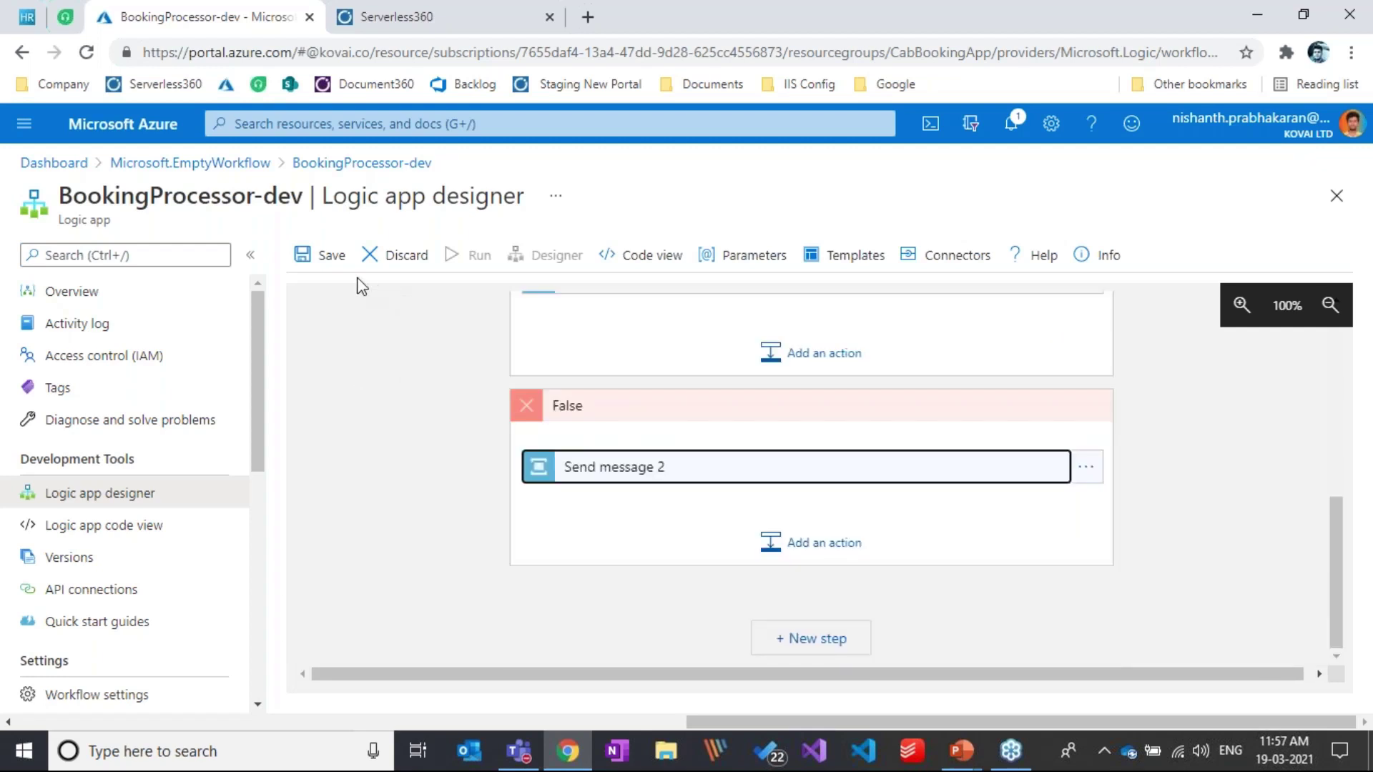
Step: Save the logic app workflow and return to the BookingProcessor-dev overview
{"action": "left_click", "coordinate": [331, 255]}
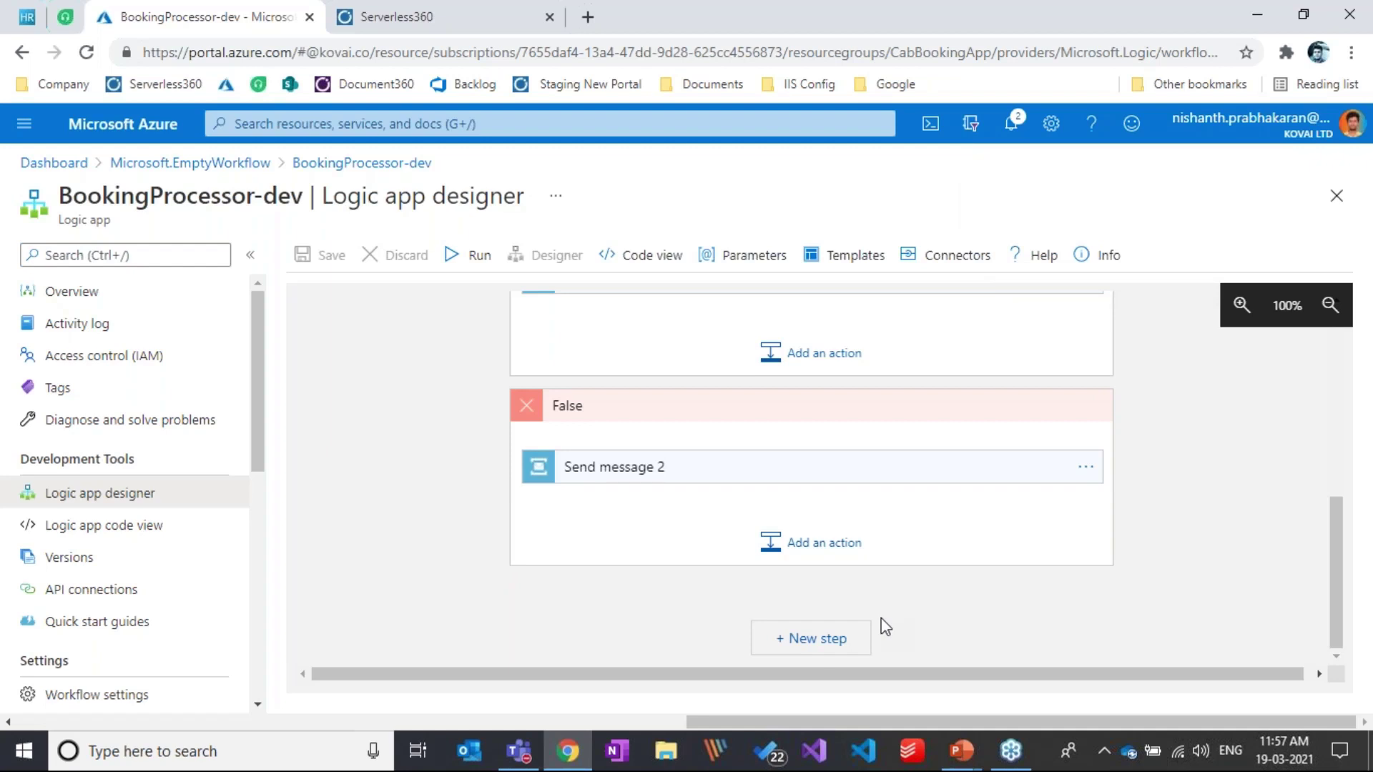
{"action": "scroll", "coordinate": [885, 627], "scroll_direction": "up", "scroll_amount": 10}
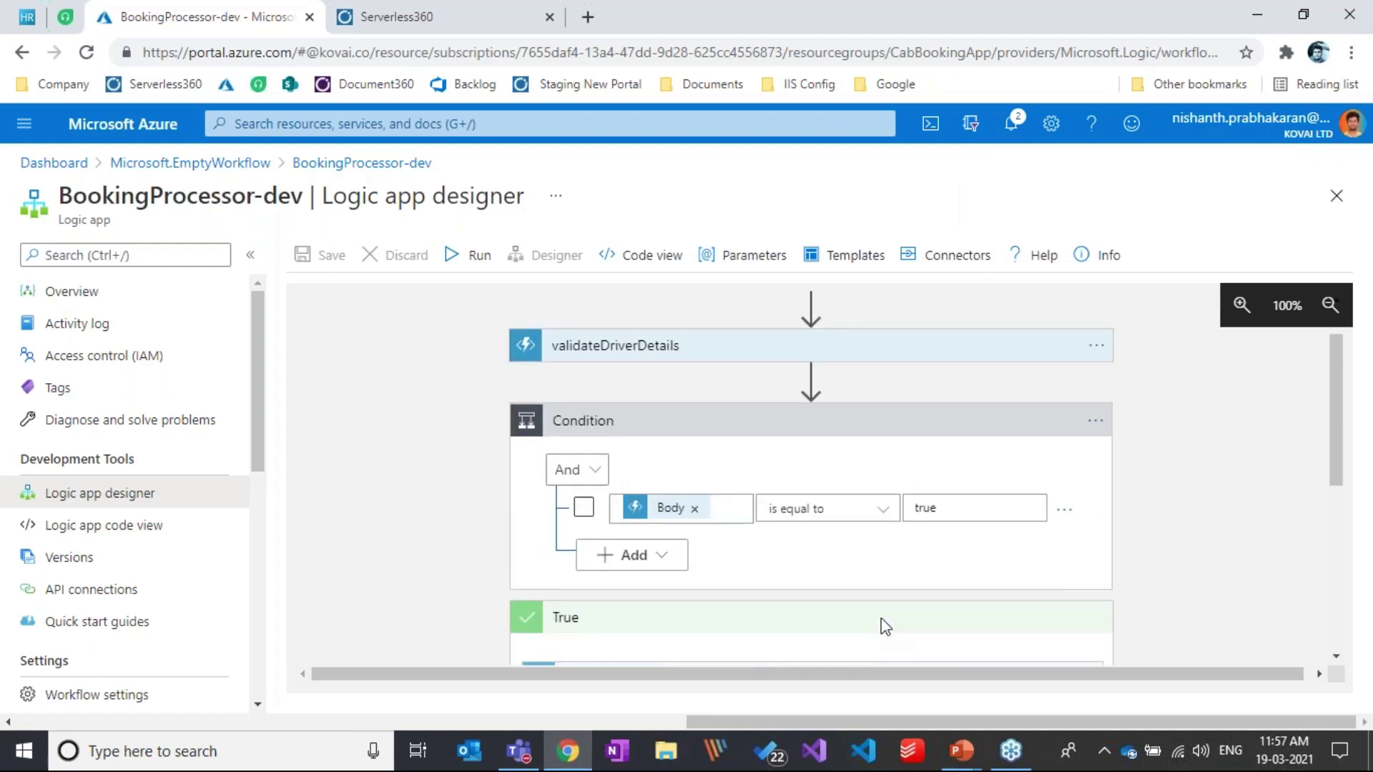
{"action": "scroll", "coordinate": [885, 478], "scroll_direction": "up", "scroll_amount": 1}
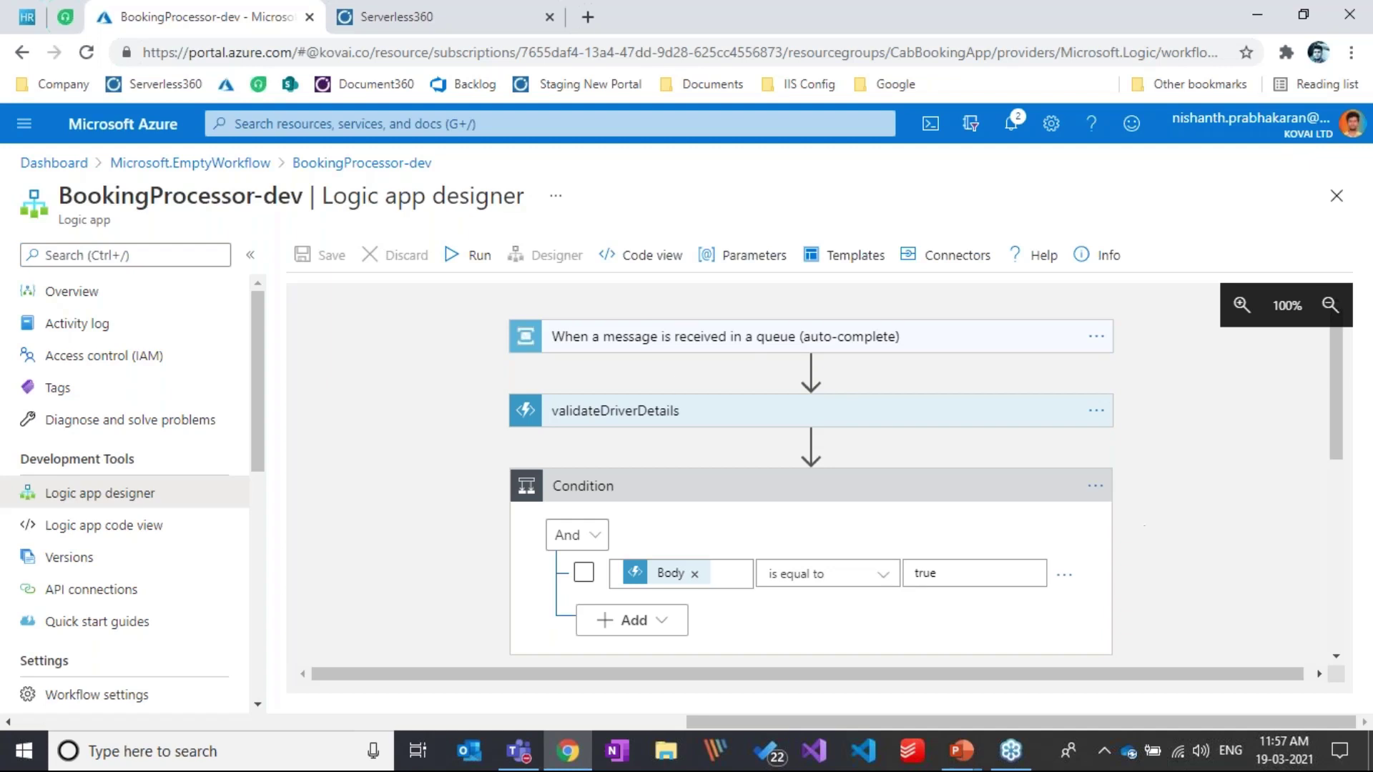
{"action": "left_click", "coordinate": [352, 167]}
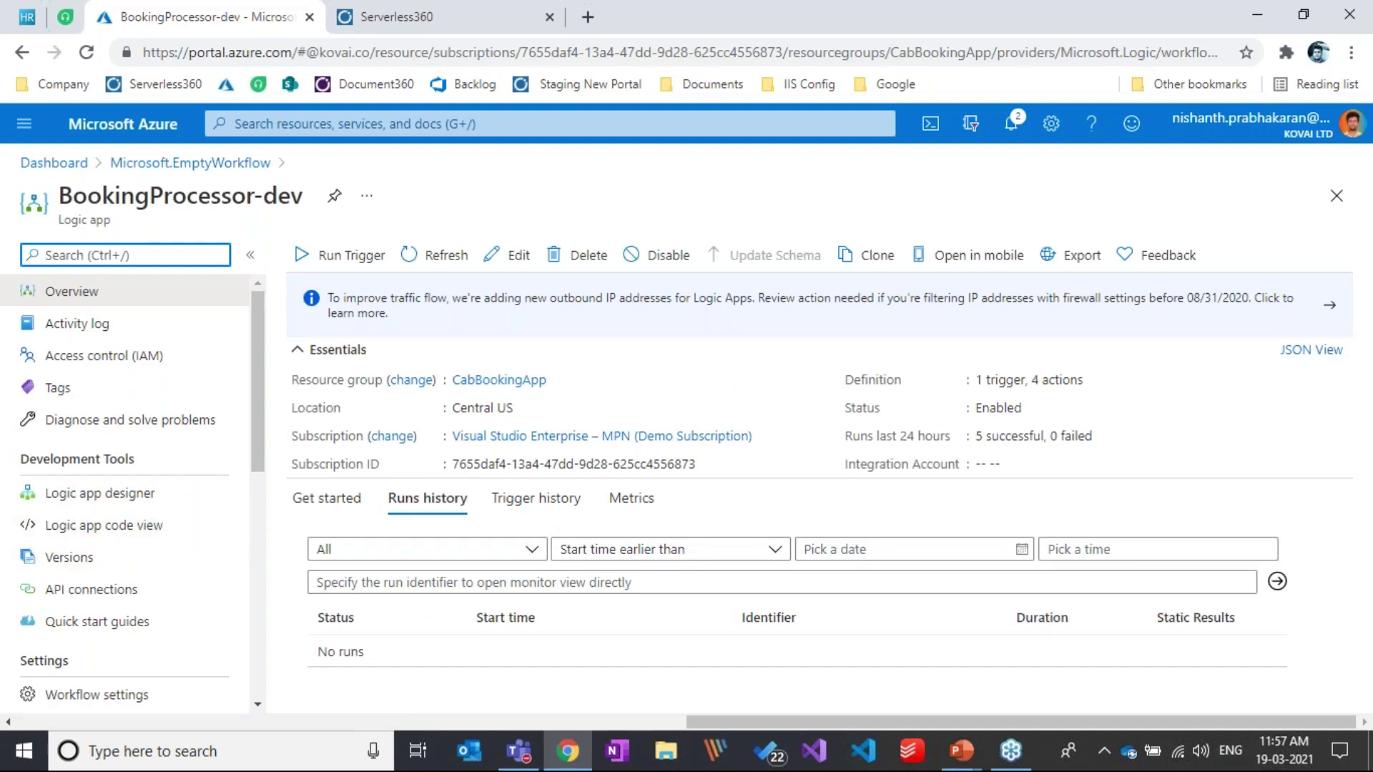
Step: Switch to Serverless360 and open the California automated task of the Dev - Booking Management composite application for editing
{"action": "left_click", "coordinate": [389, 28]}
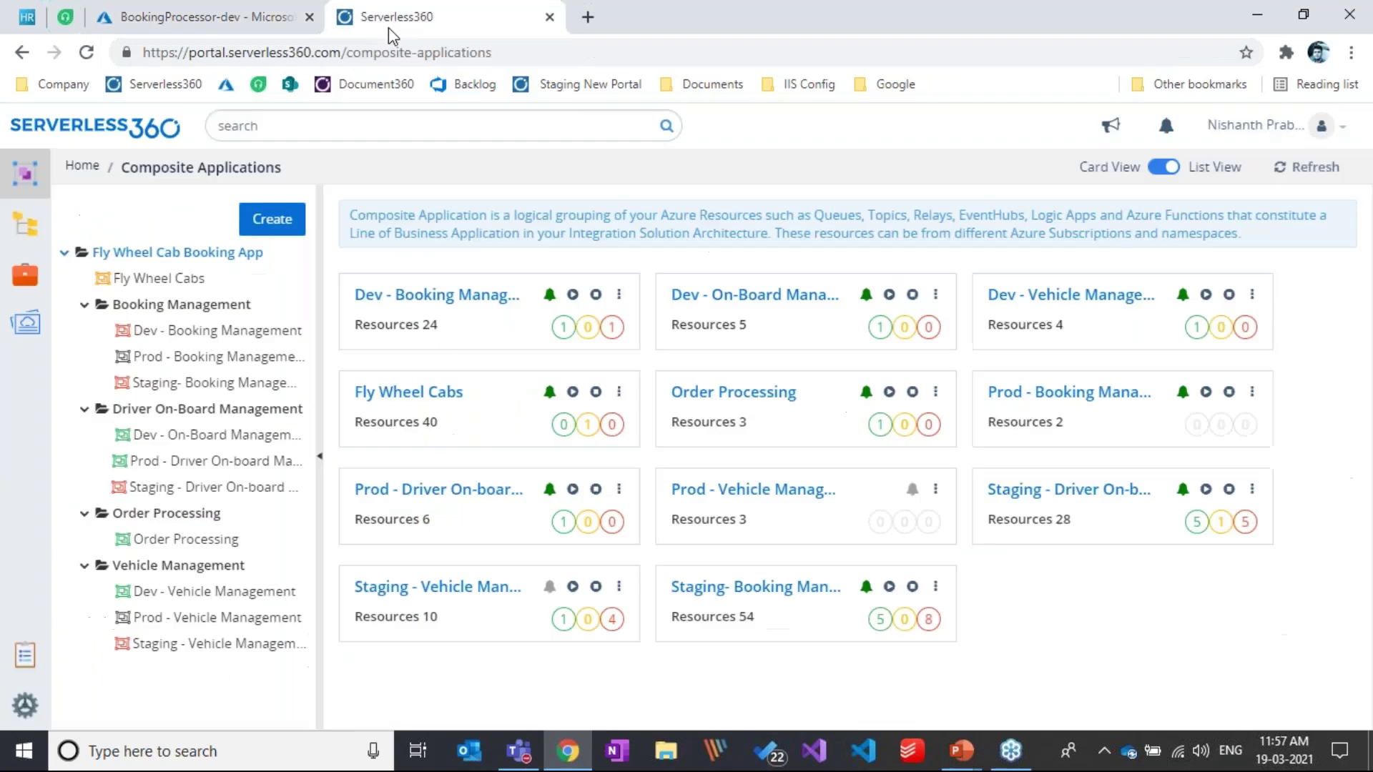
{"action": "left_click", "coordinate": [226, 334]}
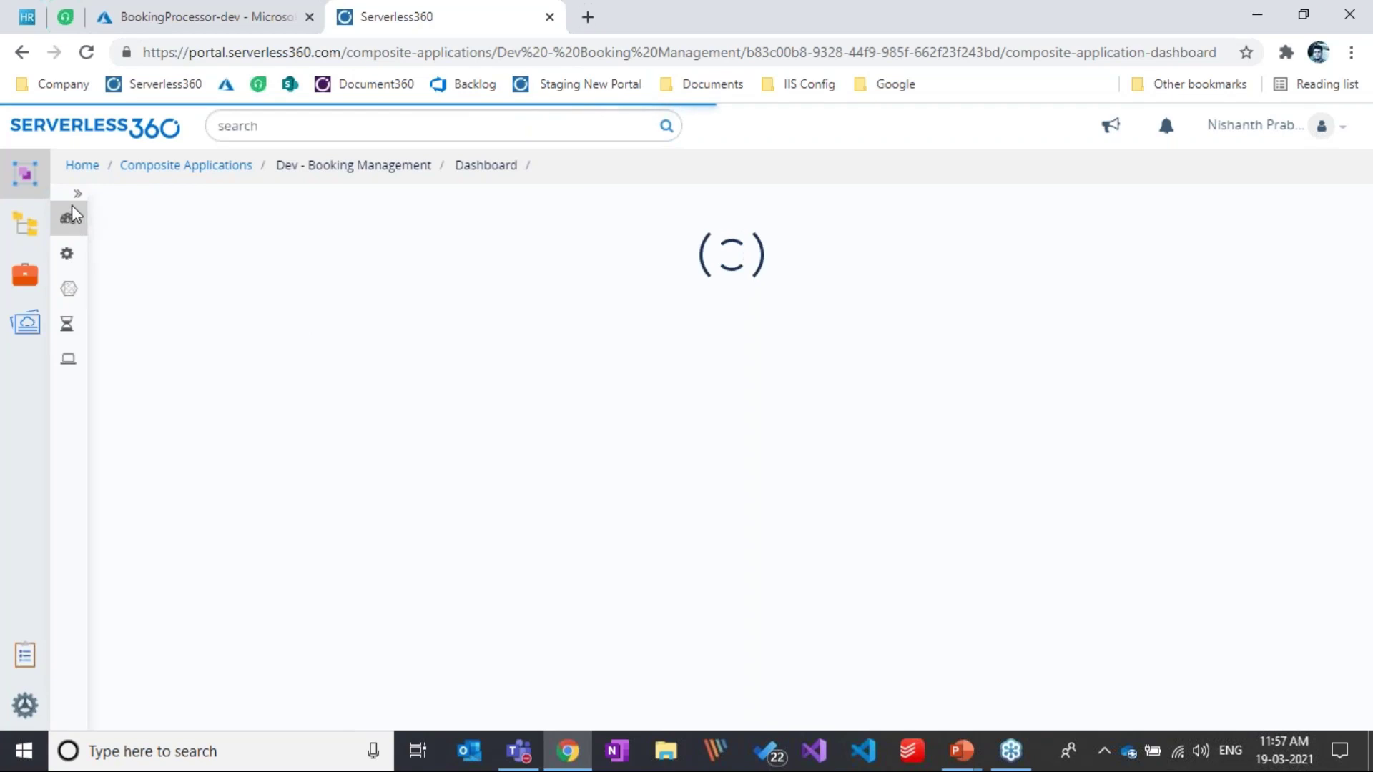
{"action": "left_click", "coordinate": [77, 196]}
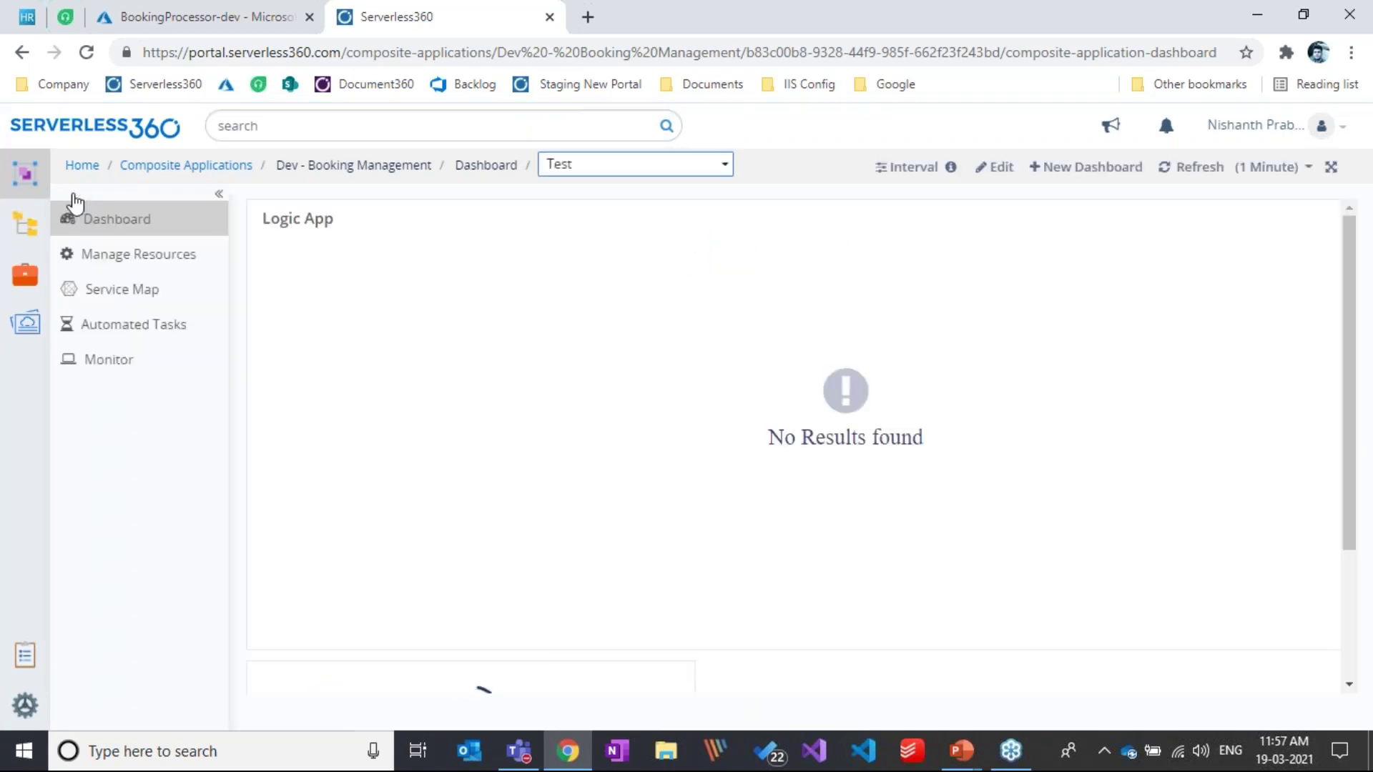
{"action": "left_click", "coordinate": [105, 257]}
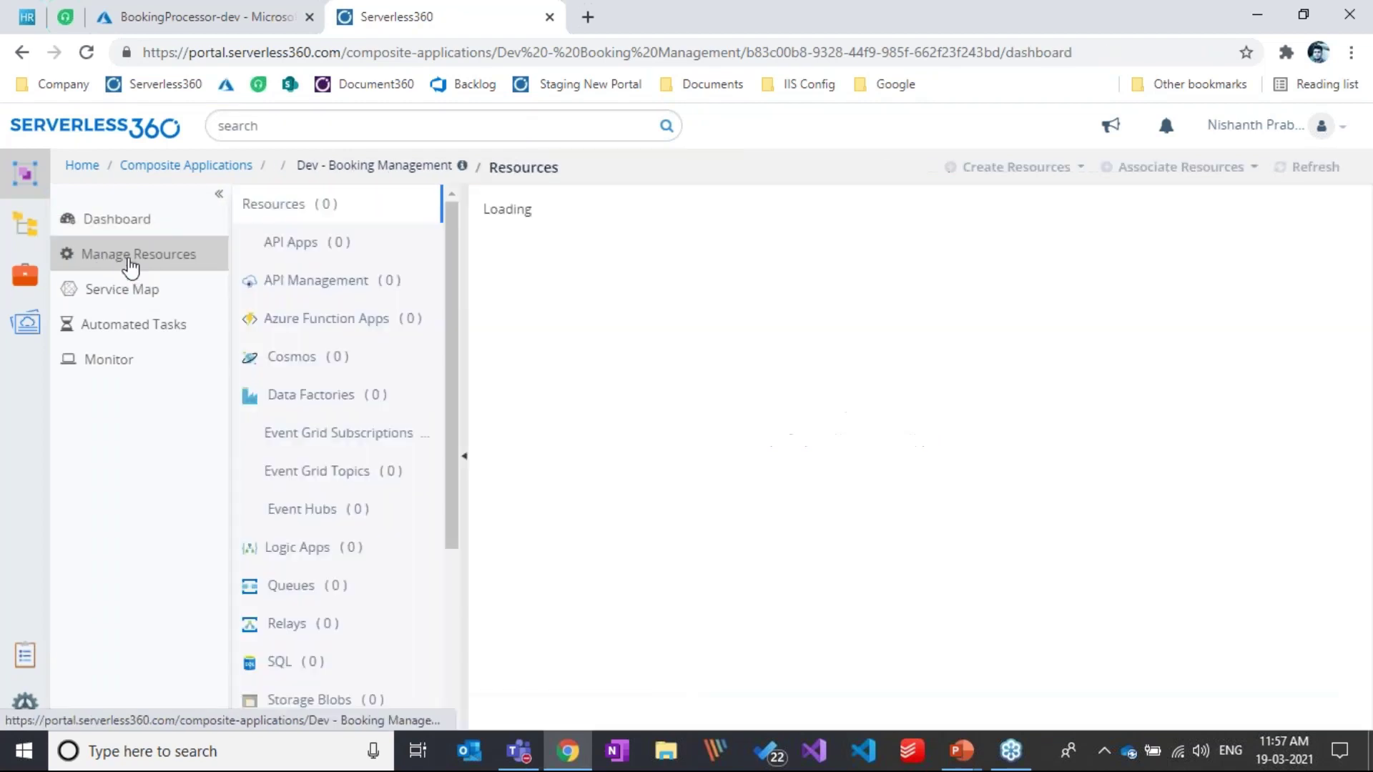
{"action": "left_click", "coordinate": [122, 328]}
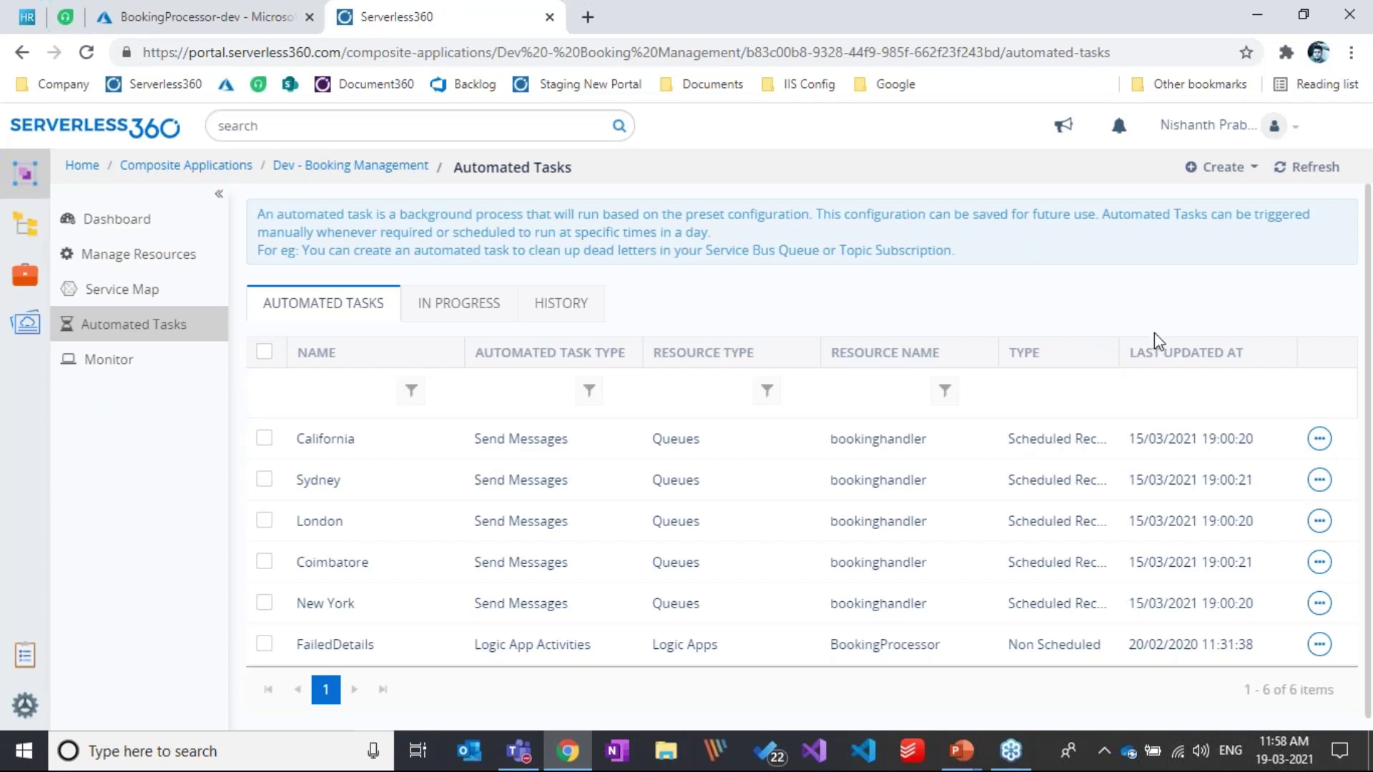
{"action": "left_click", "coordinate": [1322, 447]}
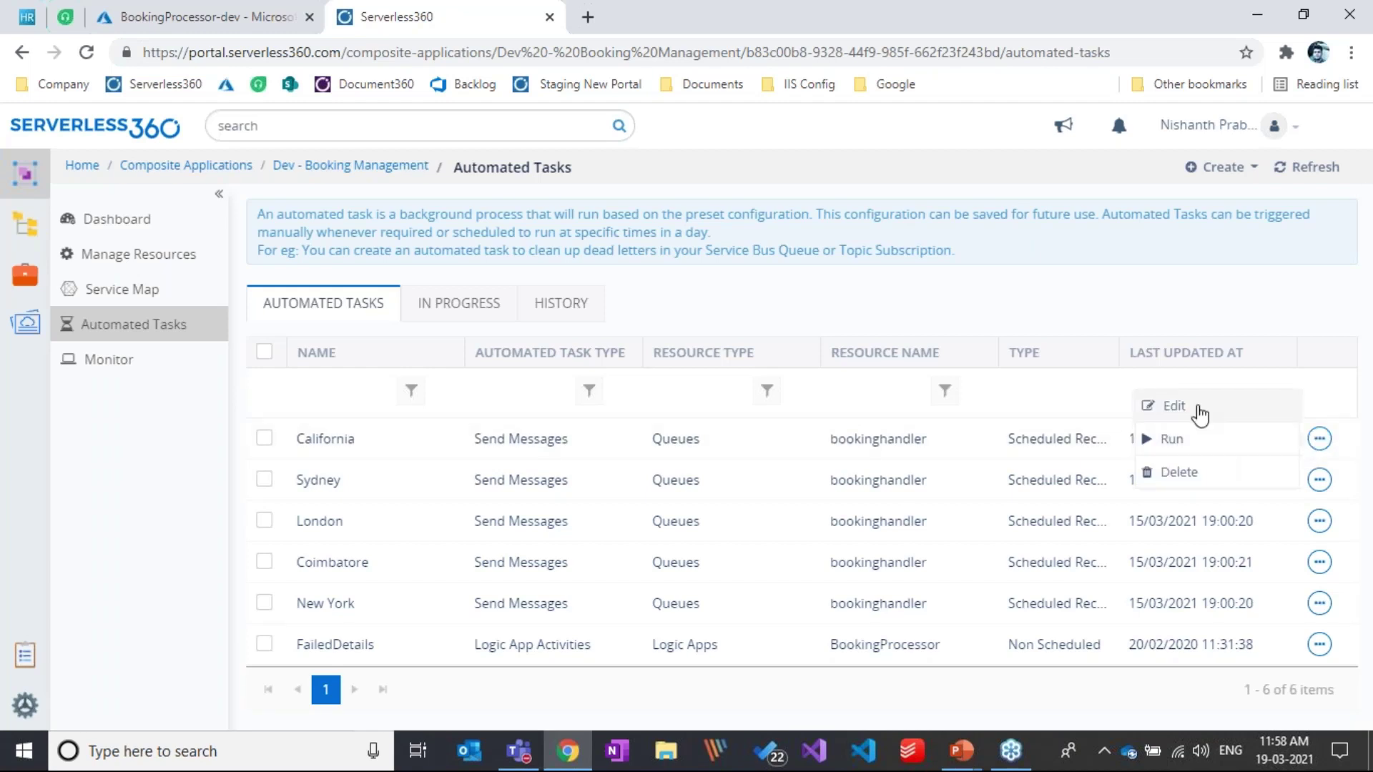
{"action": "left_click", "coordinate": [1201, 415]}
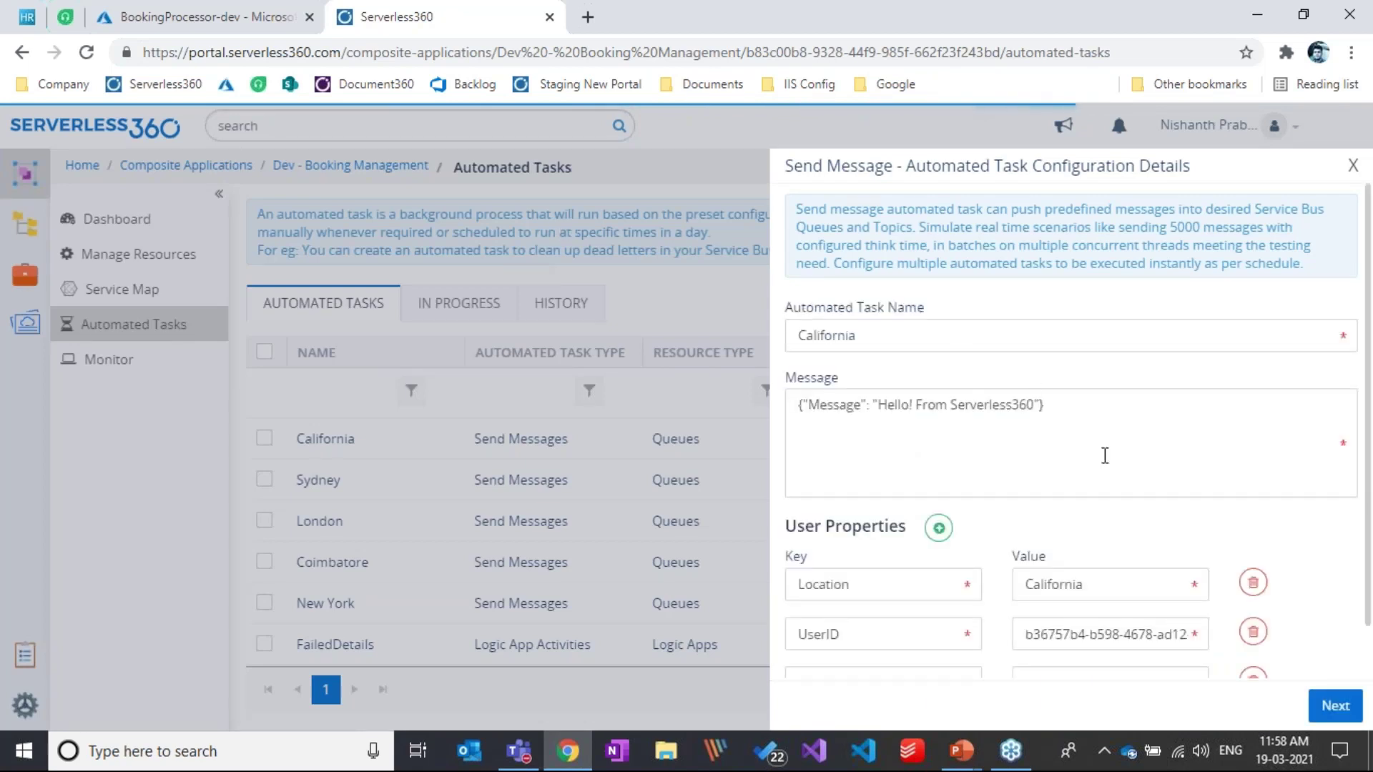
Step: Review the California task's user properties, close its configuration, and run the California automated task
{"action": "scroll", "coordinate": [1105, 465], "scroll_direction": "down", "scroll_amount": 1}
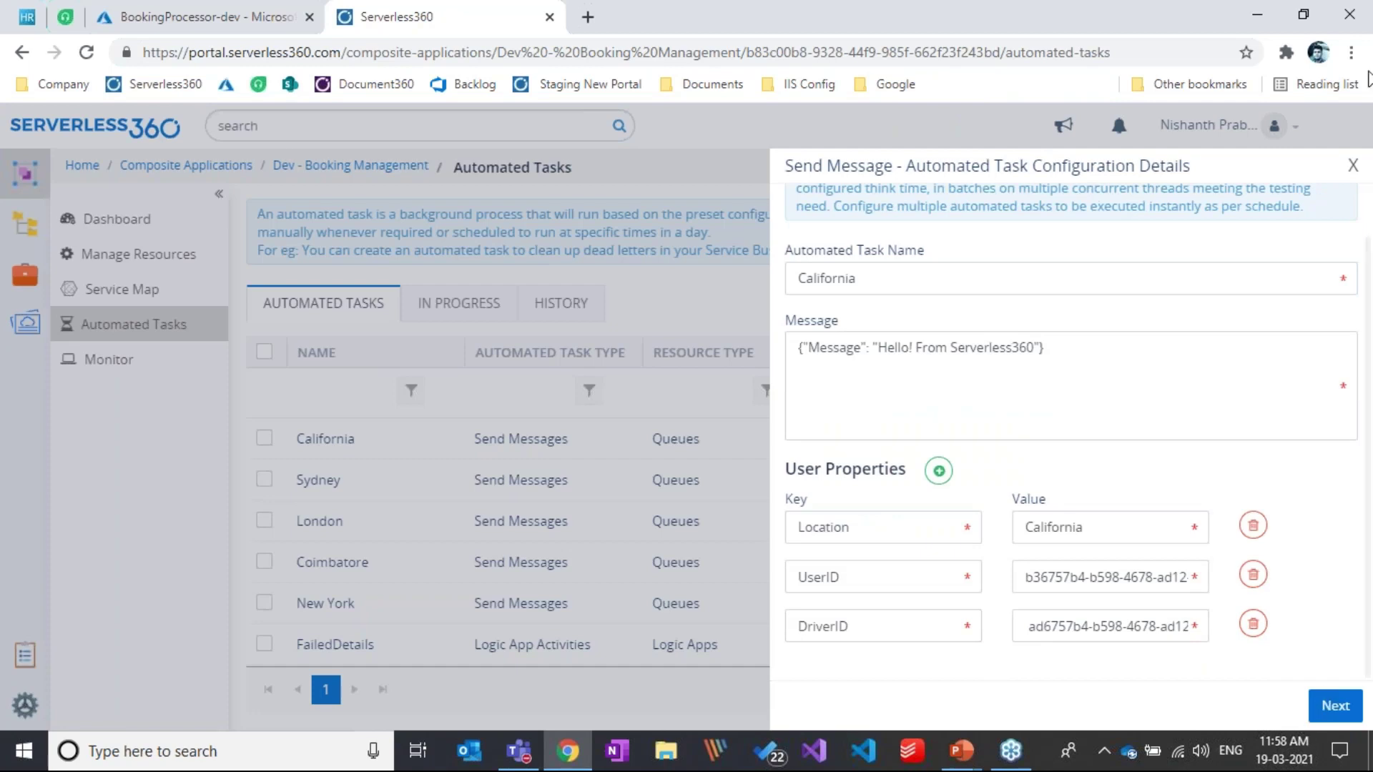
{"action": "left_click", "coordinate": [1352, 172]}
{"action": "left_click", "coordinate": [1319, 440]}
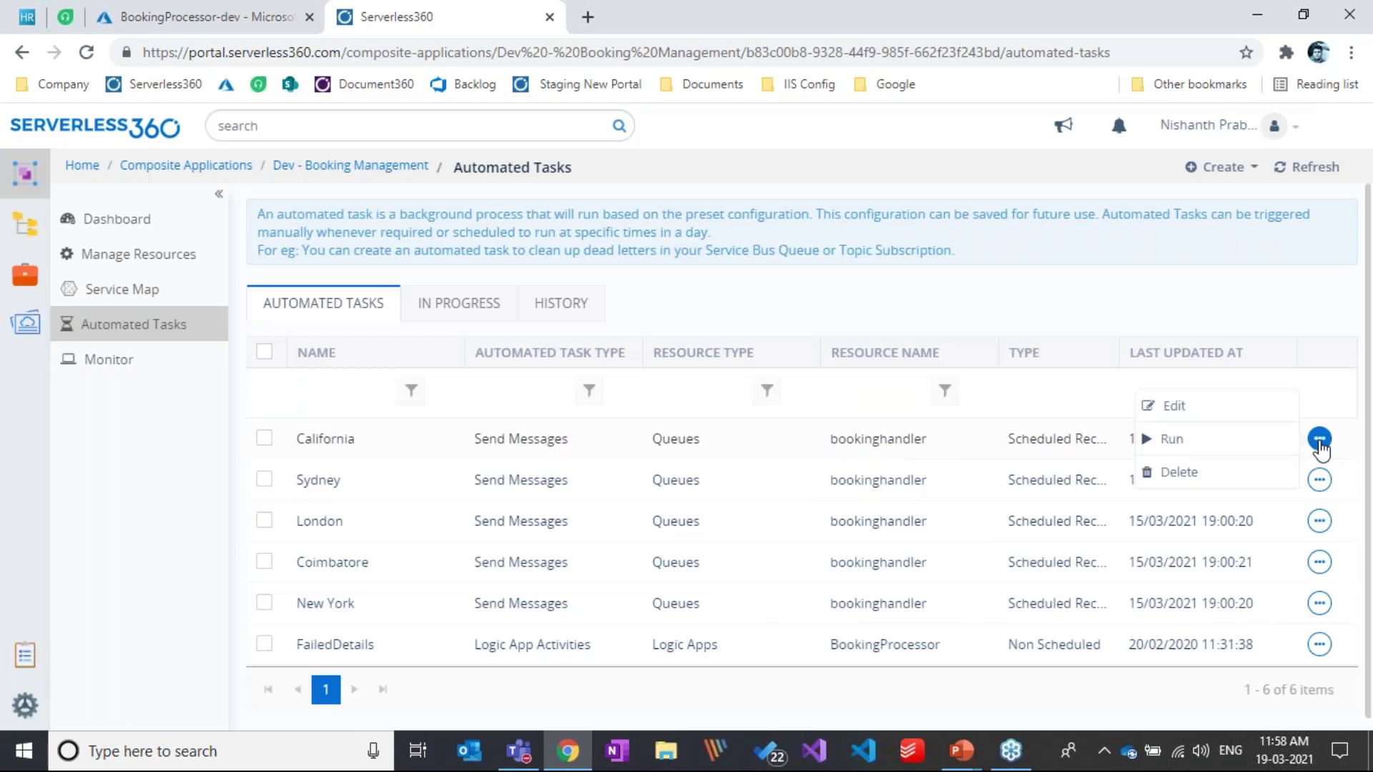
{"action": "left_click", "coordinate": [1230, 451]}
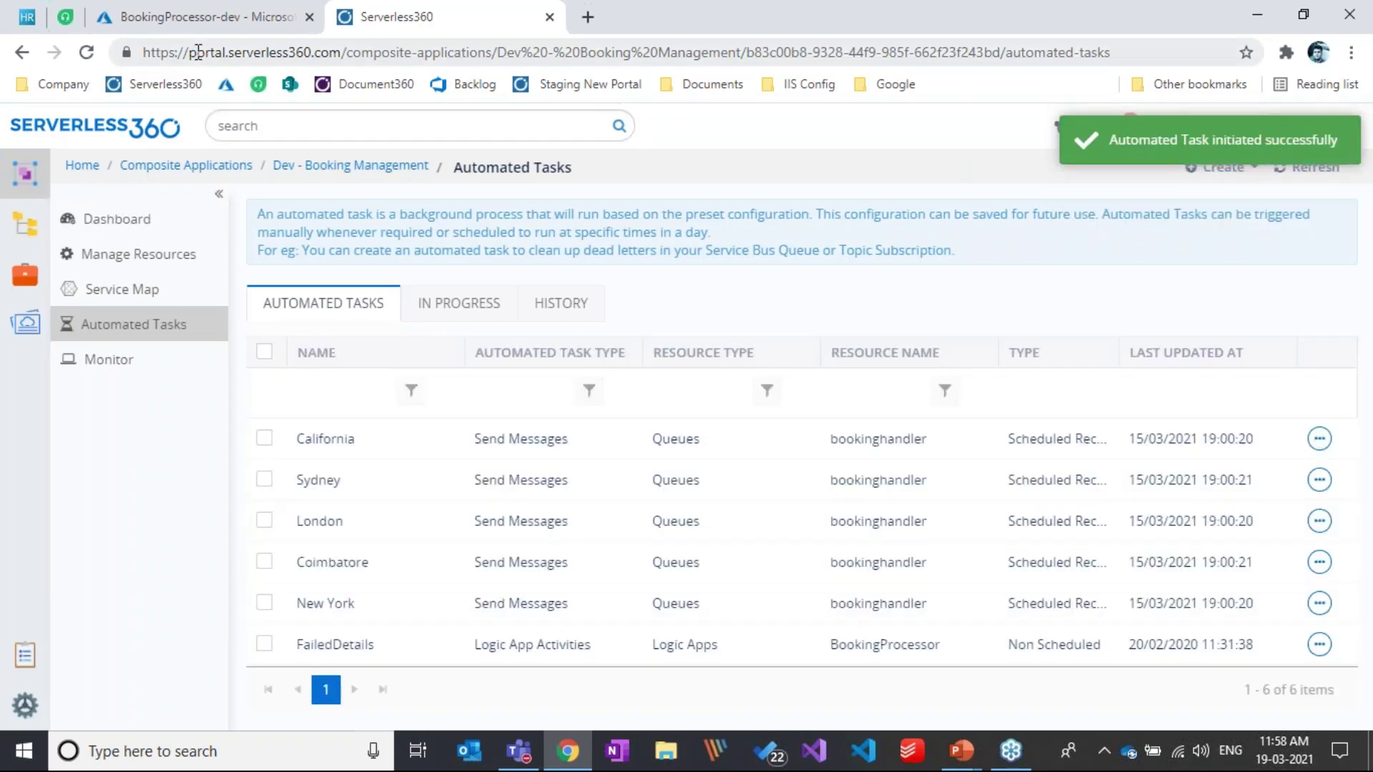
Step: Switch to the Azure portal and refresh the BookingProcessor-dev overview to check its runs history
{"action": "left_click", "coordinate": [228, 23]}
{"action": "left_click", "coordinate": [420, 259]}
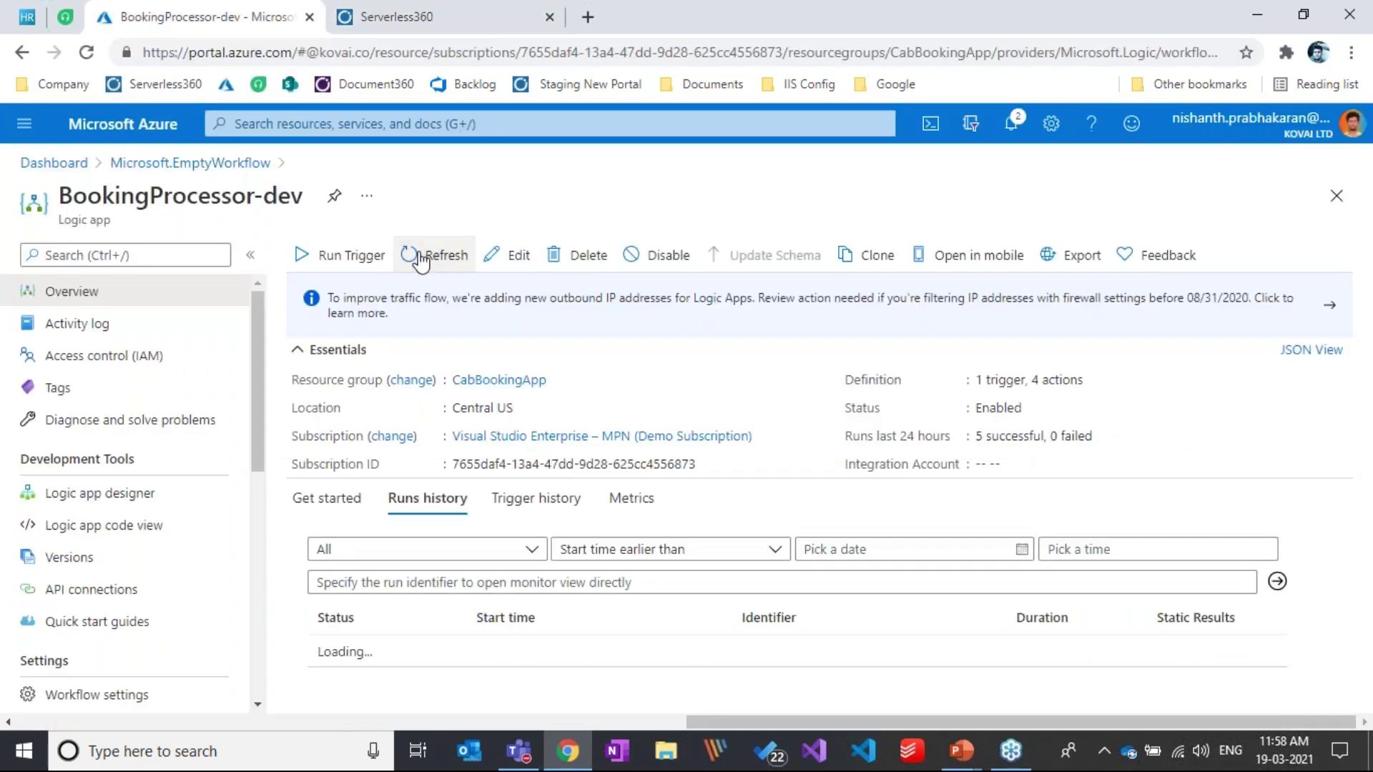
{"action": "left_click", "coordinate": [421, 257]}
{"action": "left_click", "coordinate": [420, 259]}
Step: Switch to Serverless360 and check the automated tasks in progress, refreshing the list
{"action": "left_click", "coordinate": [509, 14]}
{"action": "left_click", "coordinate": [449, 306]}
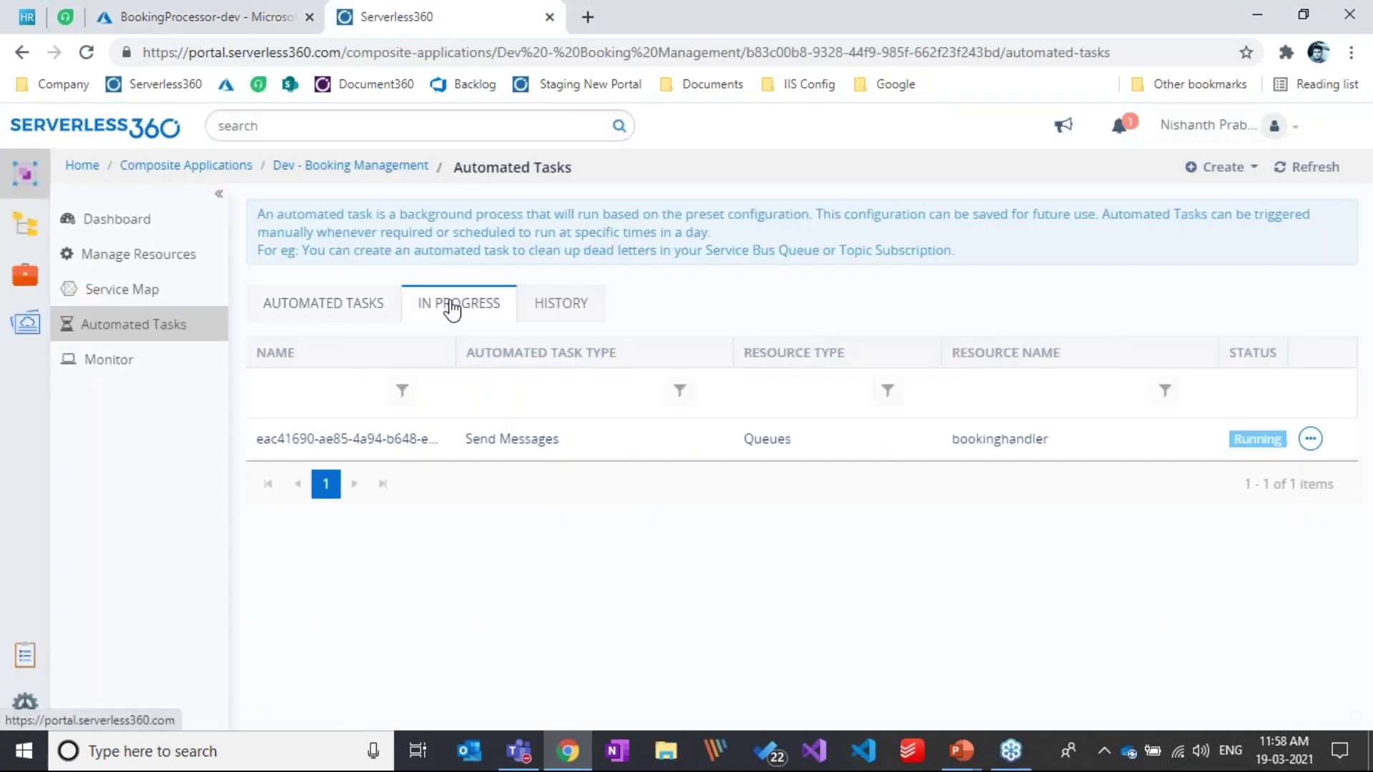
{"action": "left_click", "coordinate": [1316, 175]}
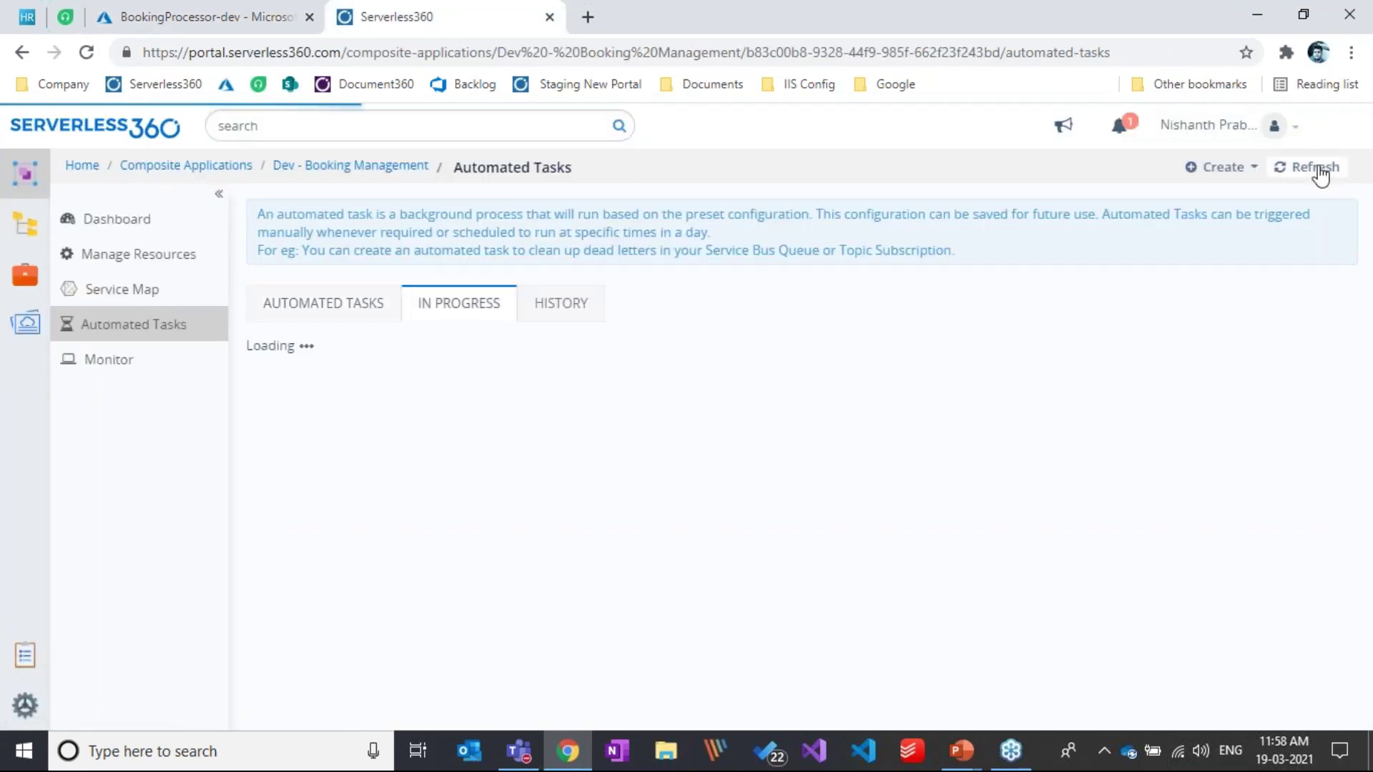
Step: Return to BookingProcessor-dev in the Azure portal and refresh the runs history repeatedly to look for new runs
{"action": "left_click", "coordinate": [202, 15]}
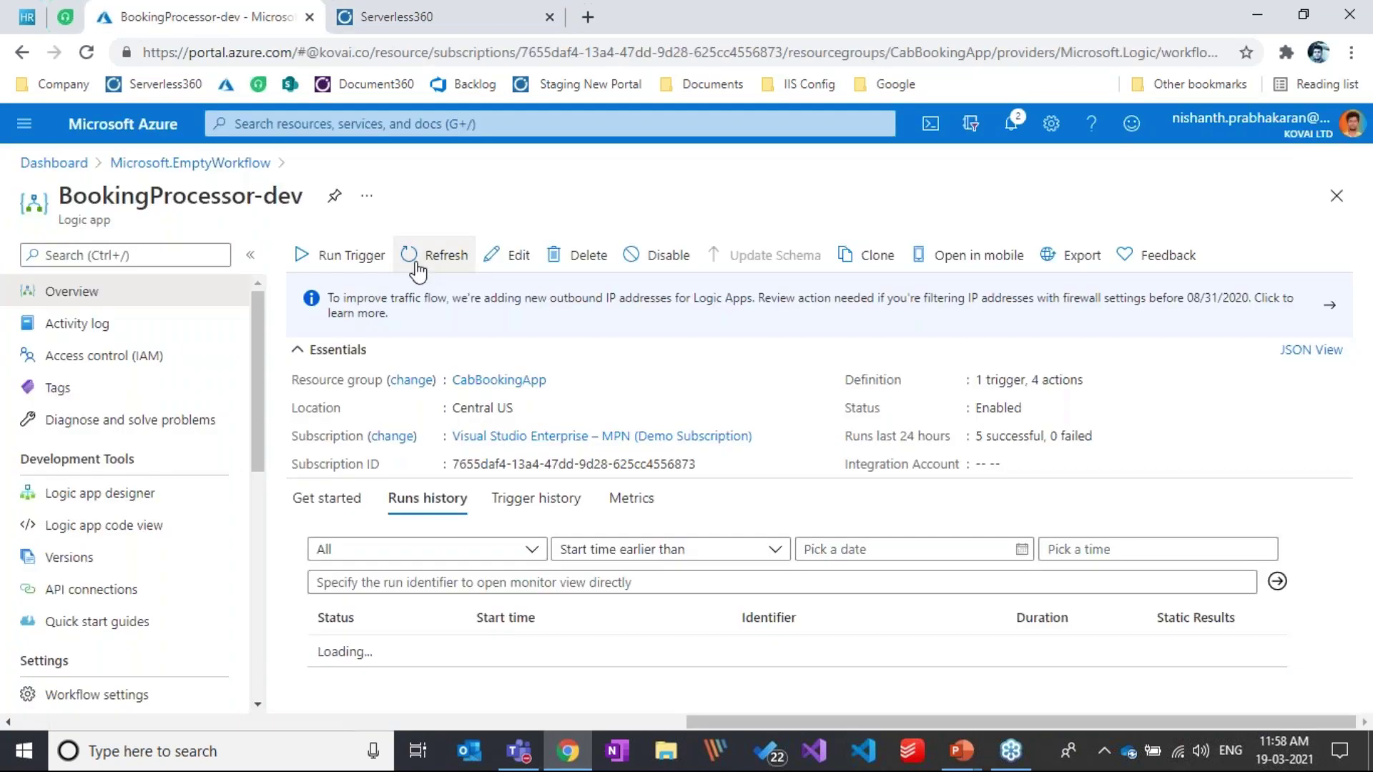
{"action": "left_click", "coordinate": [417, 271]}
{"action": "left_click", "coordinate": [417, 271]}
{"action": "left_click", "coordinate": [417, 271]}
{"action": "left_click", "coordinate": [418, 271]}
{"action": "left_click", "coordinate": [417, 271]}
{"action": "left_click", "coordinate": [417, 271]}
{"action": "left_click", "coordinate": [421, 270]}
{"action": "left_click", "coordinate": [434, 265]}
{"action": "left_click", "coordinate": [434, 262]}
{"action": "left_click", "coordinate": [434, 262]}
{"action": "left_click", "coordinate": [435, 261]}
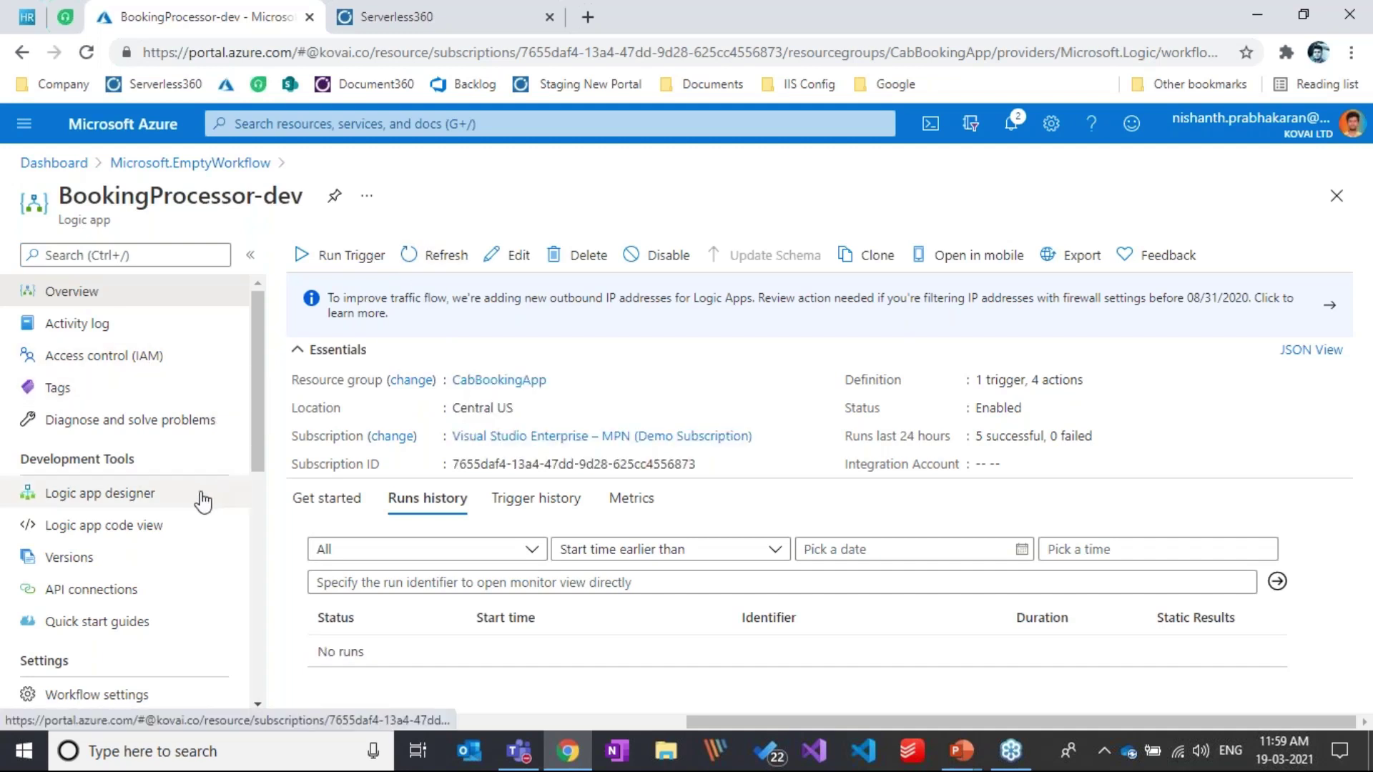
Step: Manually run the message-received queue trigger of BookingProcessor-dev and refresh the runs history to check for a run
{"action": "left_click", "coordinate": [359, 257]}
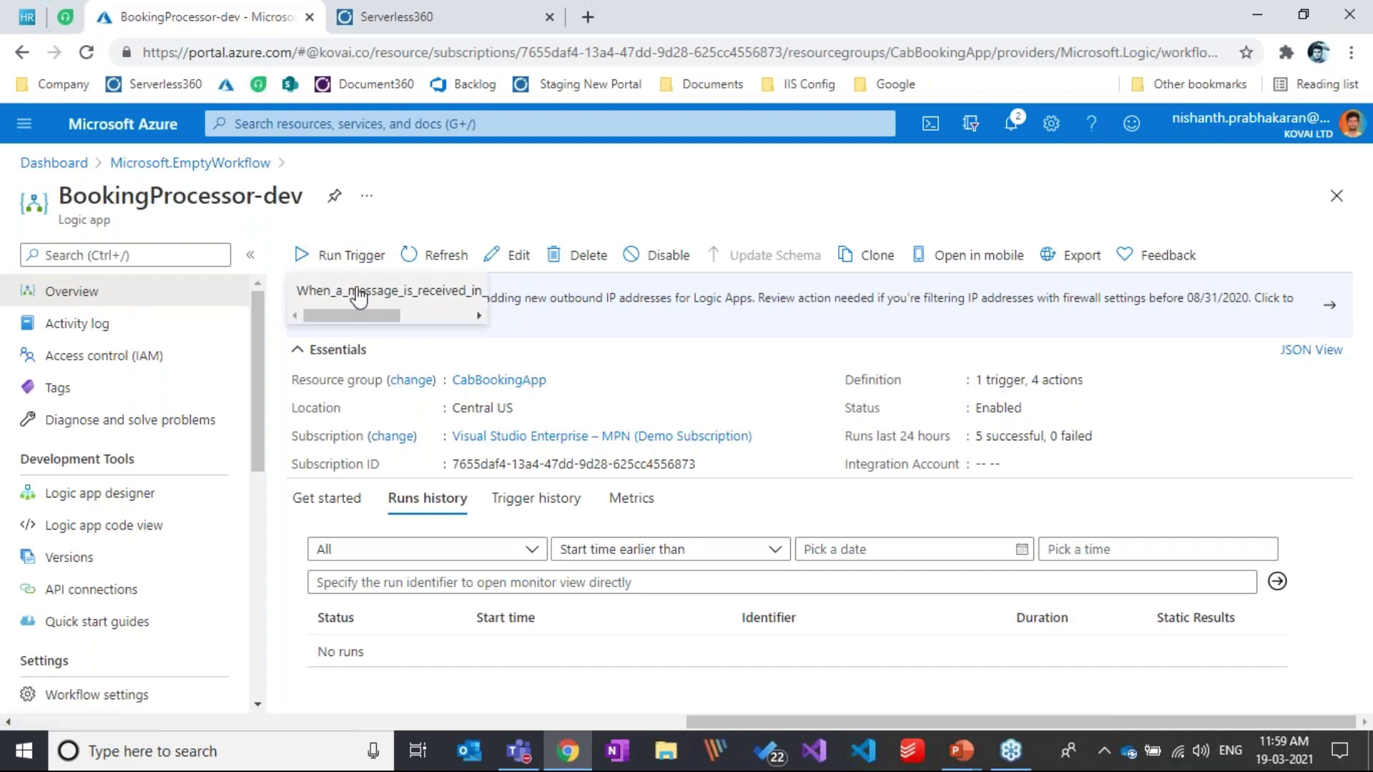
{"action": "left_click", "coordinate": [359, 296]}
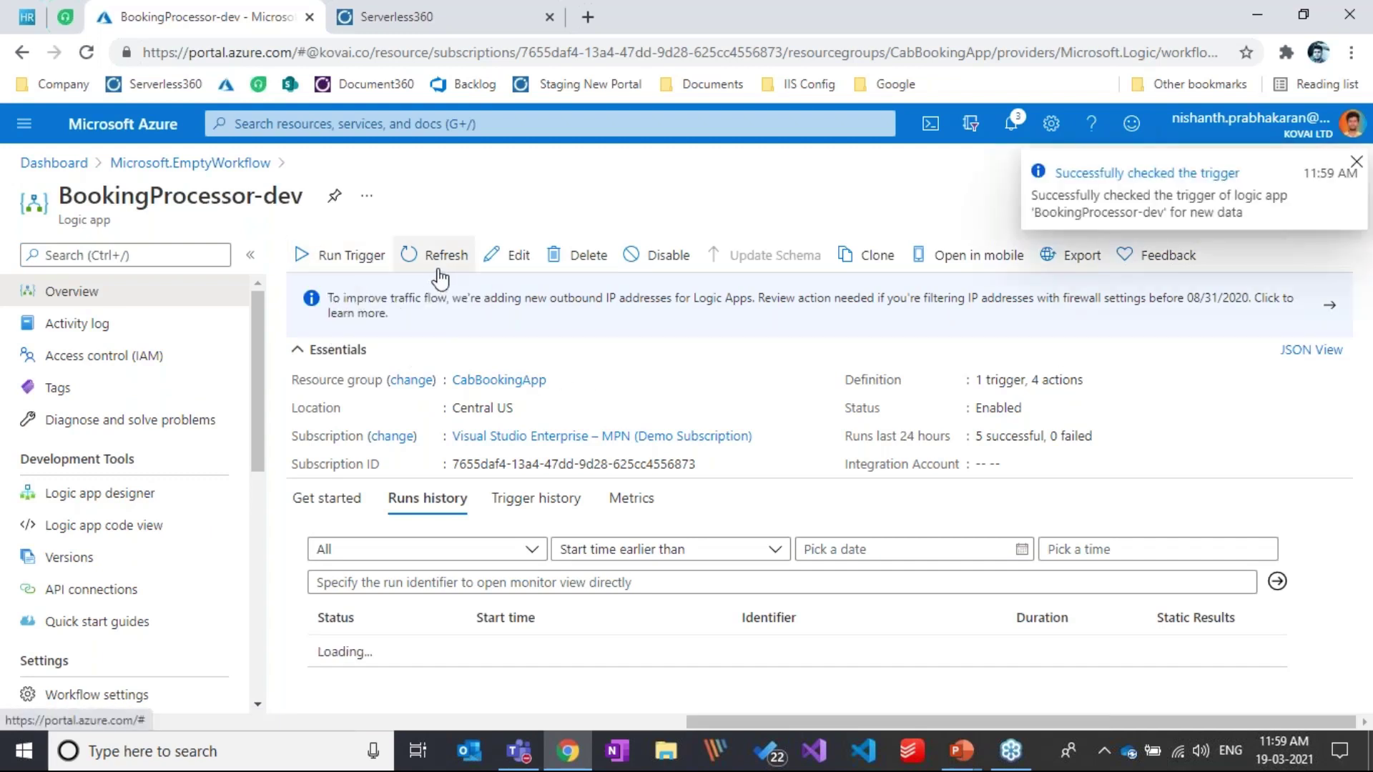
{"action": "left_click", "coordinate": [417, 272]}
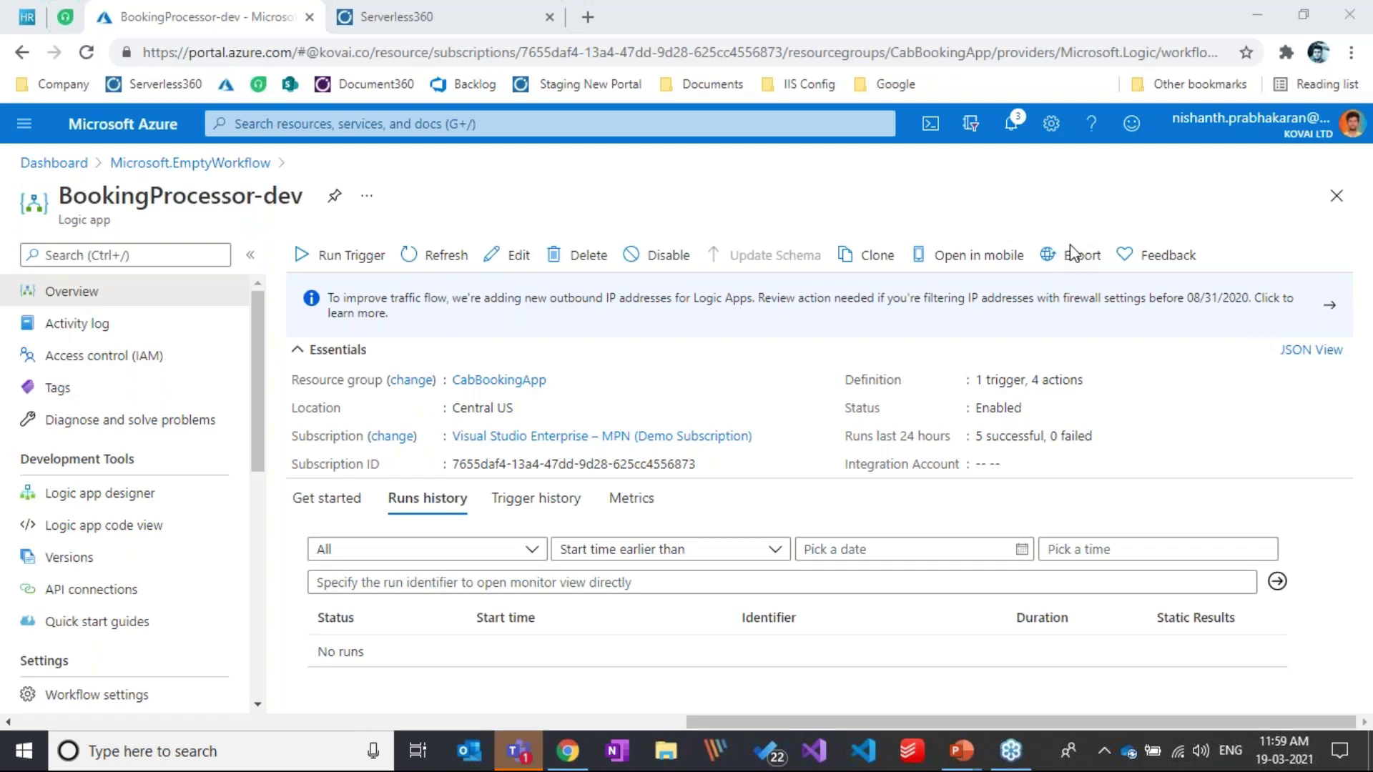
{"action": "left_click", "coordinate": [440, 259]}
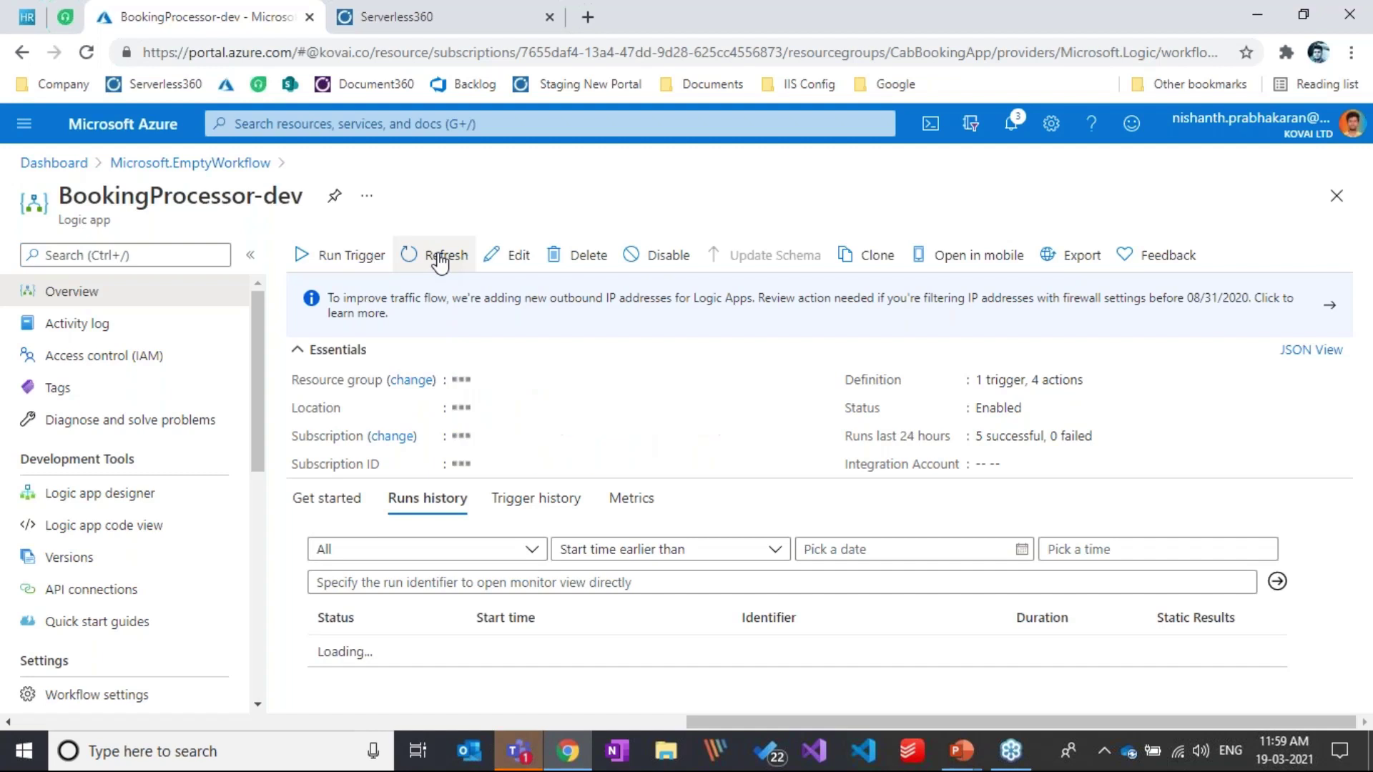
{"action": "left_click", "coordinate": [440, 259]}
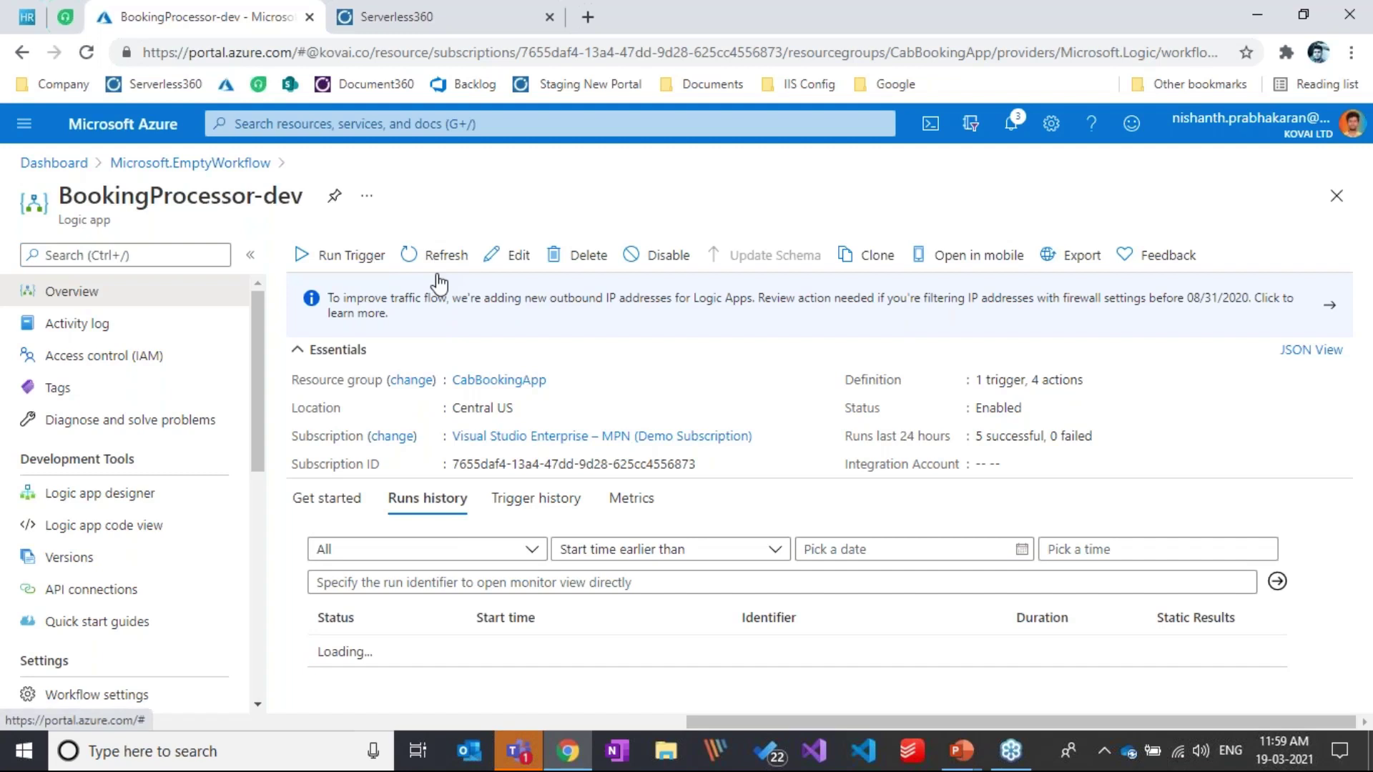
{"action": "left_click", "coordinate": [427, 257]}
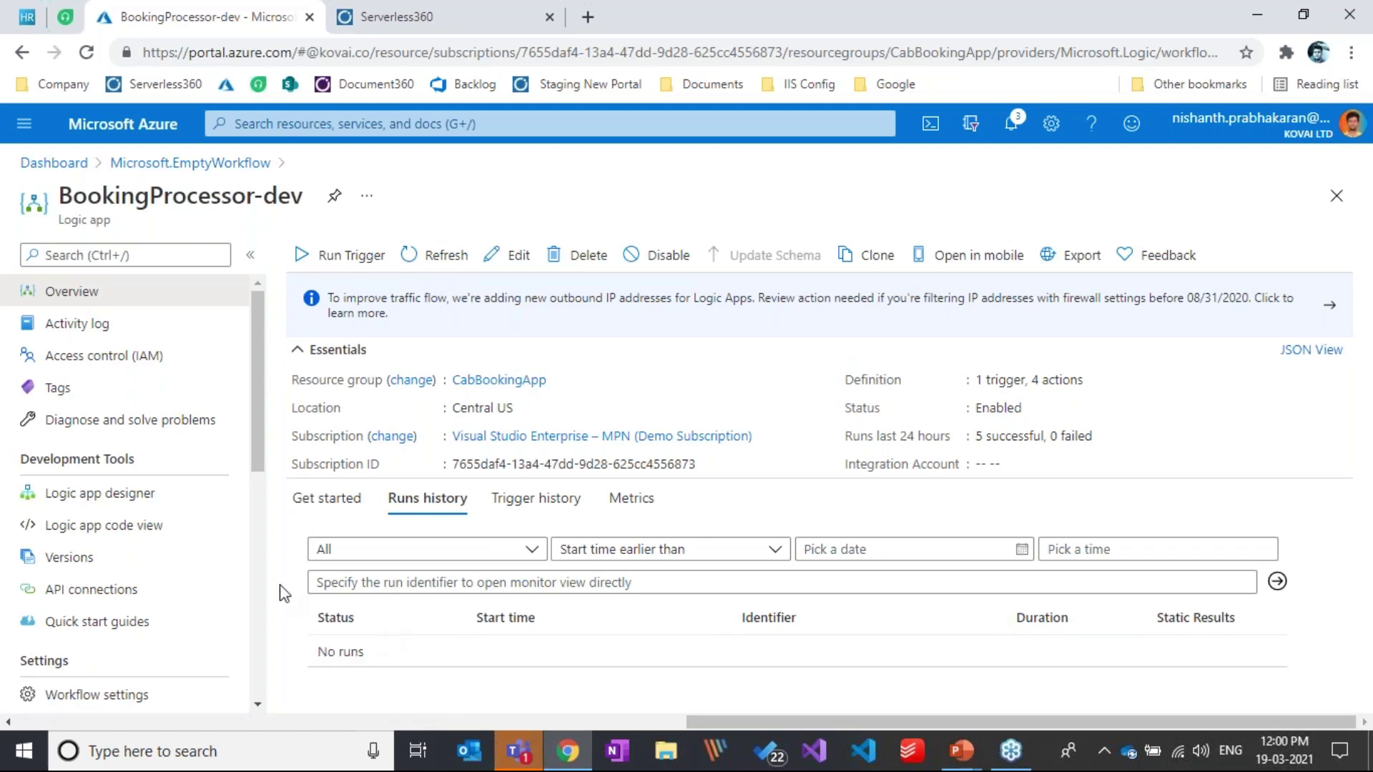
{"action": "left_click", "coordinate": [429, 256]}
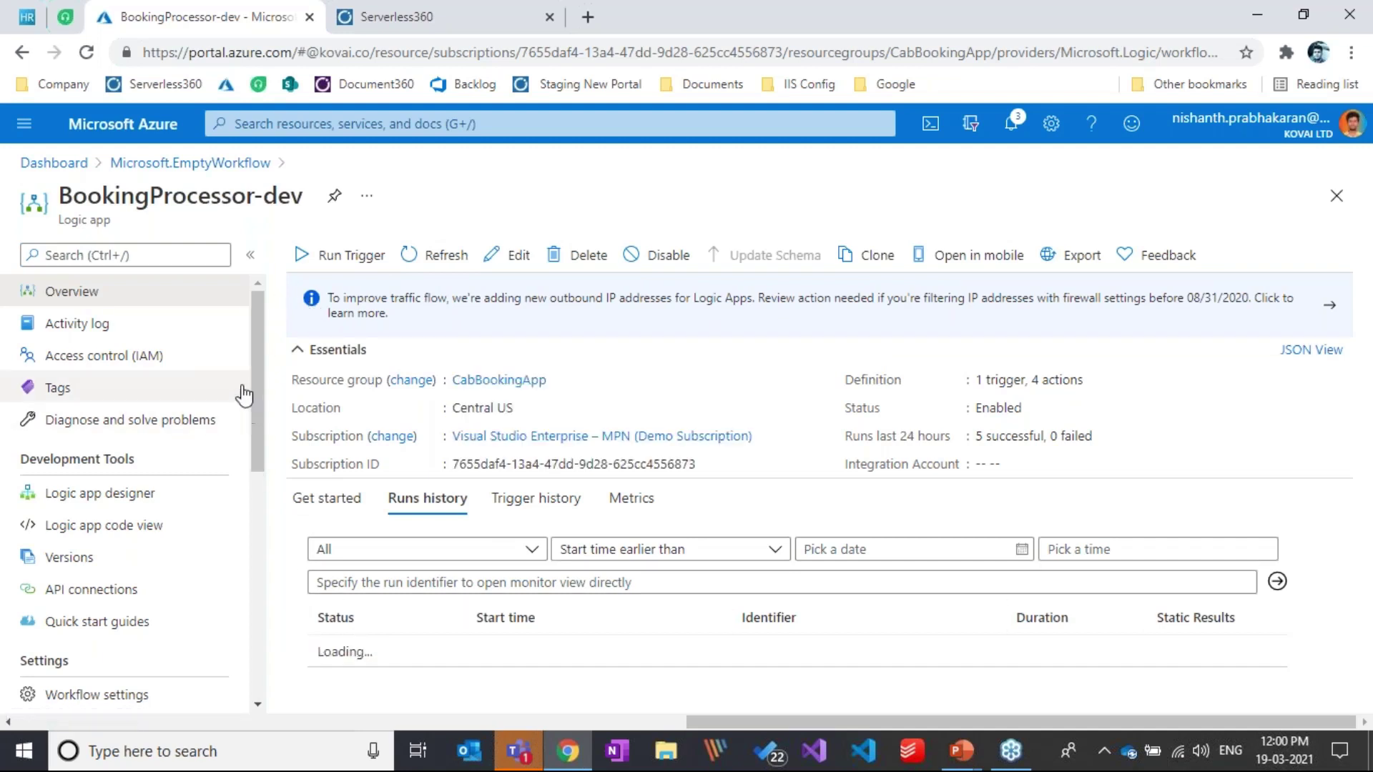
Step: Open the existing BookingProcessor logic app from the dashboard and view its workflow in the Logic app designer
{"action": "left_click", "coordinate": [191, 164]}
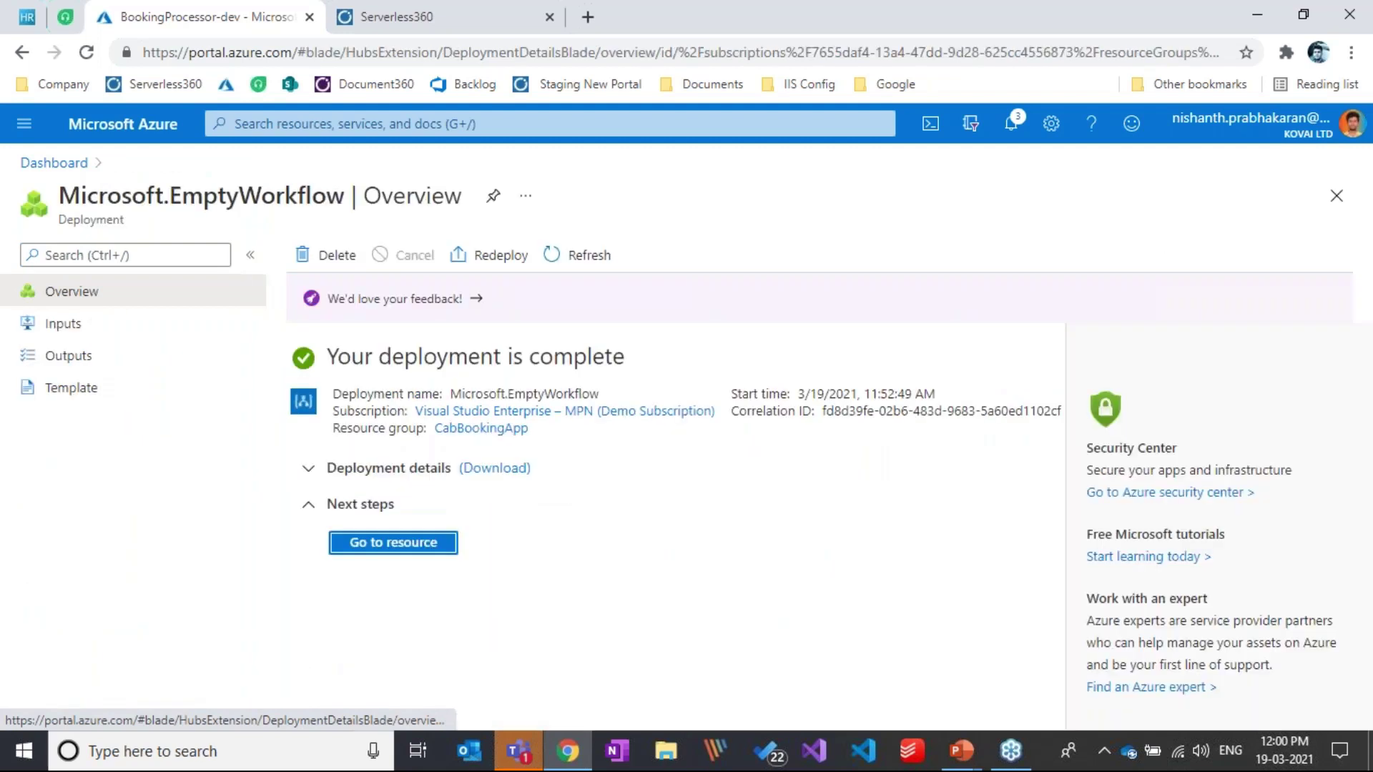
{"action": "left_click", "coordinate": [54, 163]}
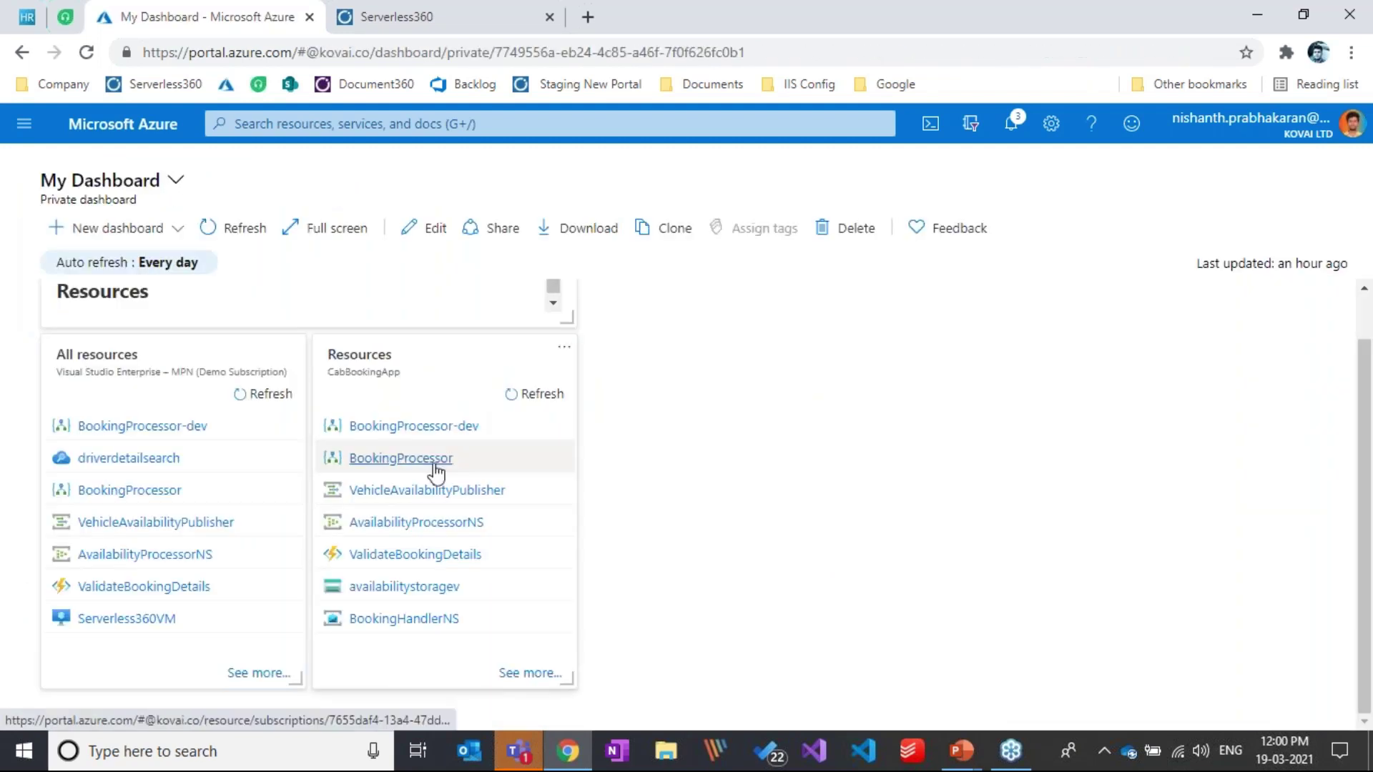
{"action": "left_click", "coordinate": [429, 462]}
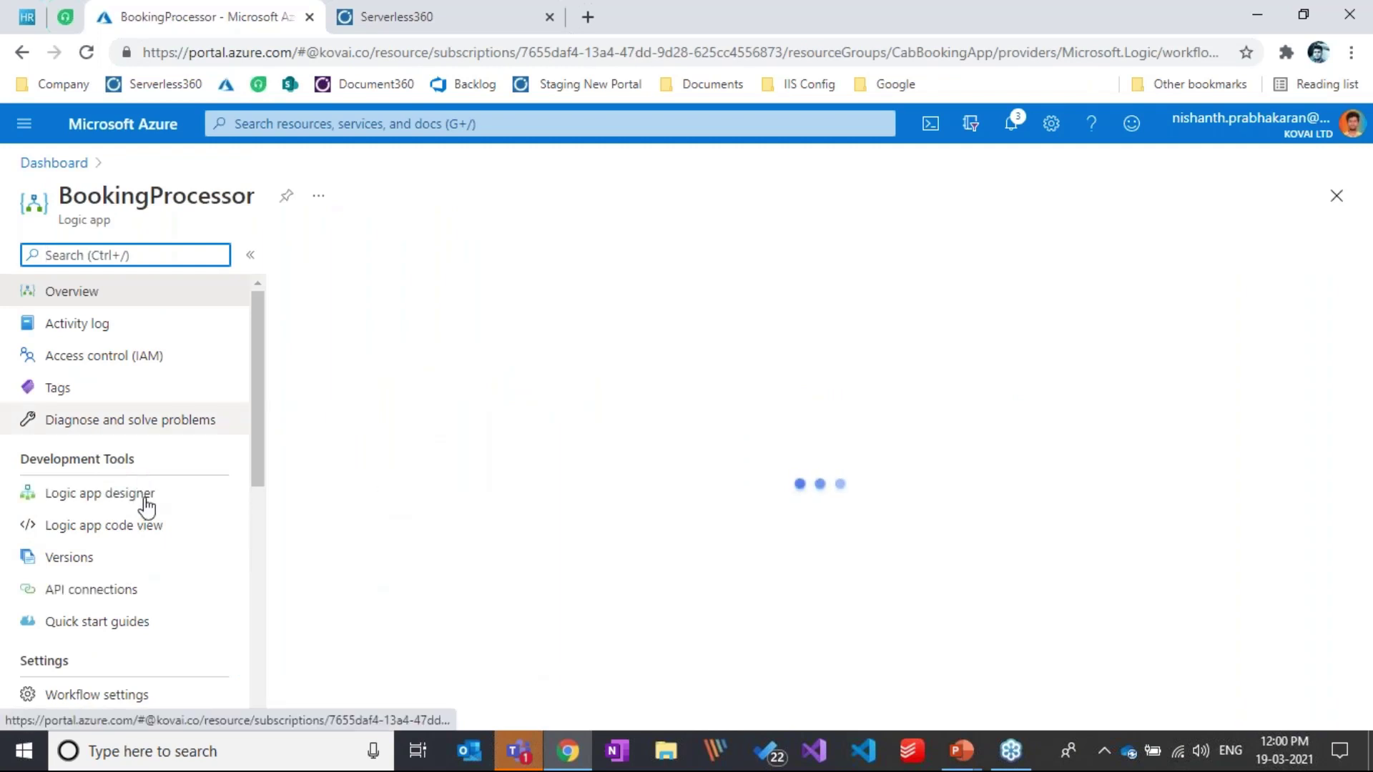
{"action": "left_click", "coordinate": [147, 504]}
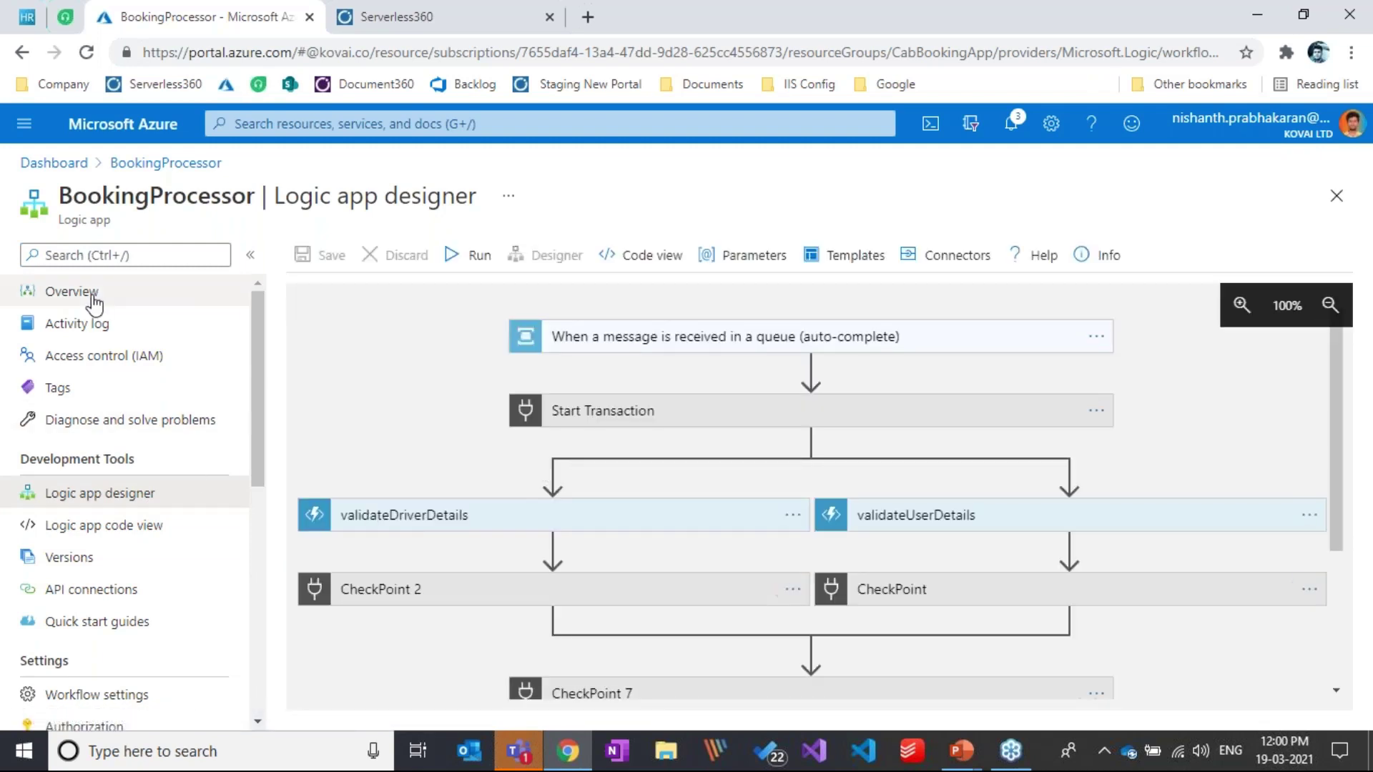
Step: Return to the BookingProcessor overview and open the details of its most recent run from the runs history
{"action": "left_click", "coordinate": [93, 300]}
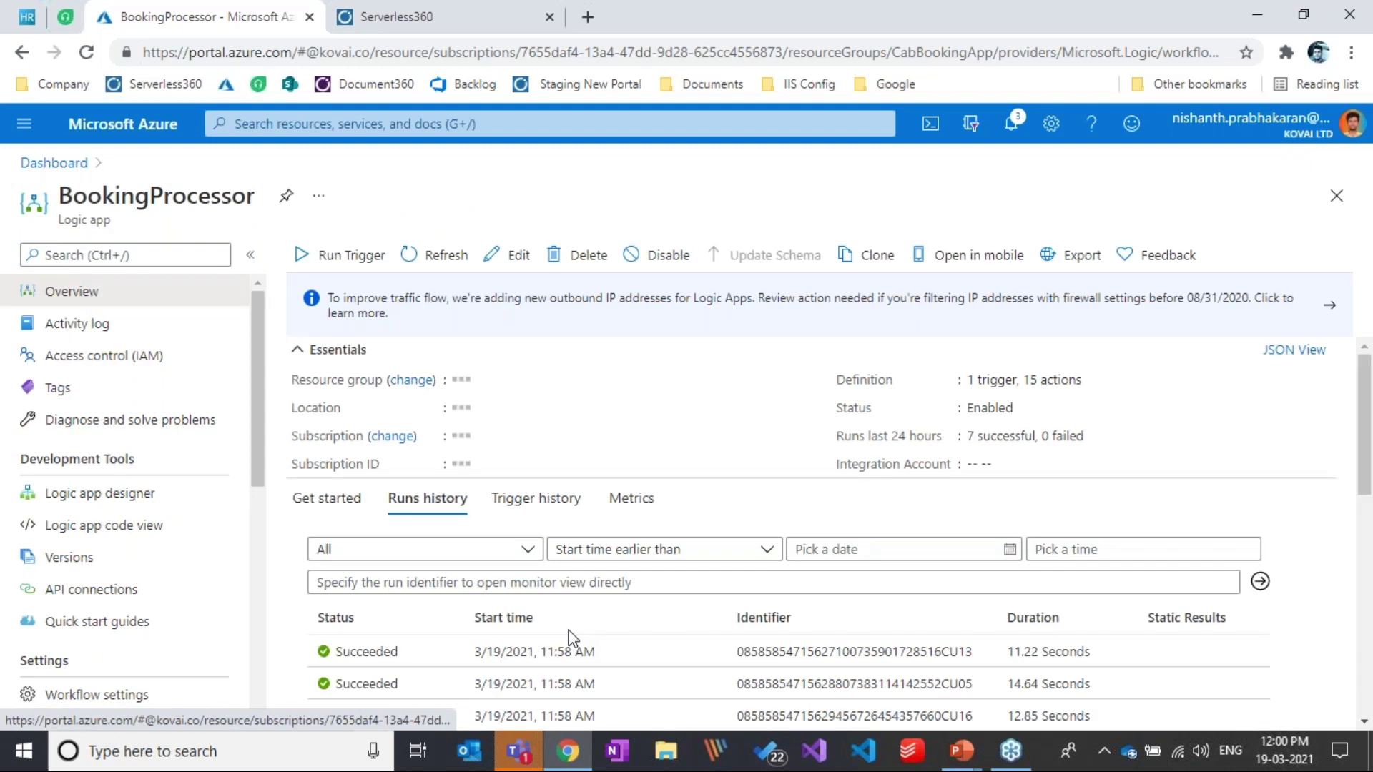
{"action": "left_click", "coordinate": [478, 651]}
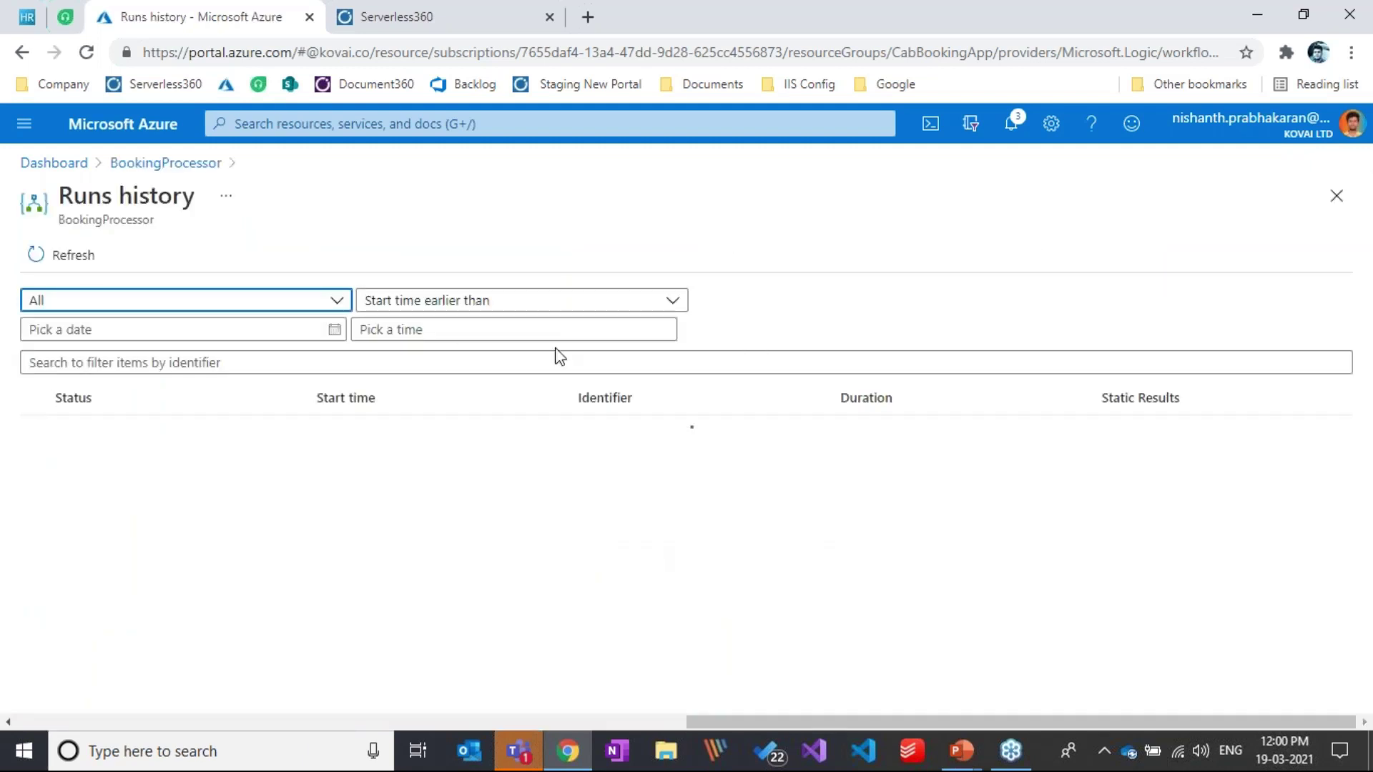
{"action": "left_click", "coordinate": [689, 426]}
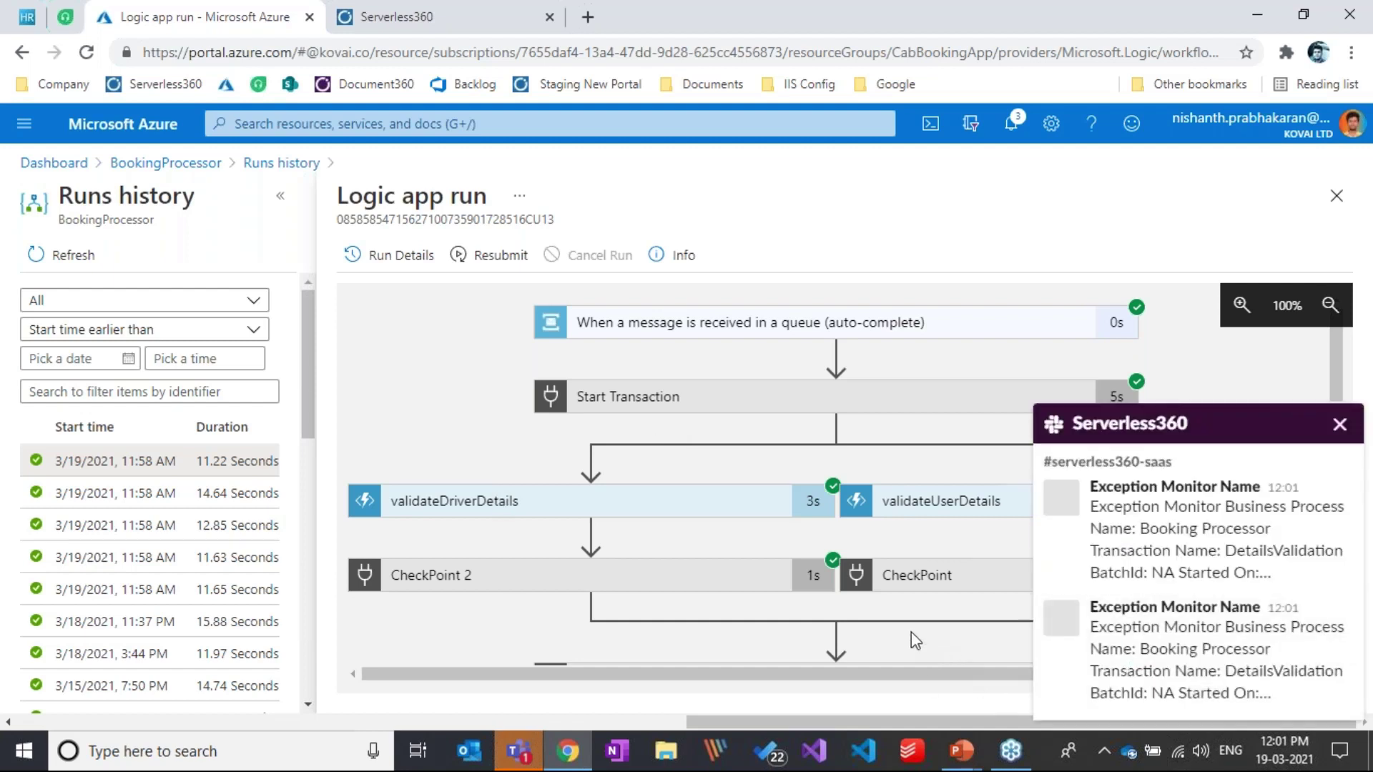
Step: Switch to the running PowerPoint slide show
{"action": "left_click", "coordinate": [961, 750]}
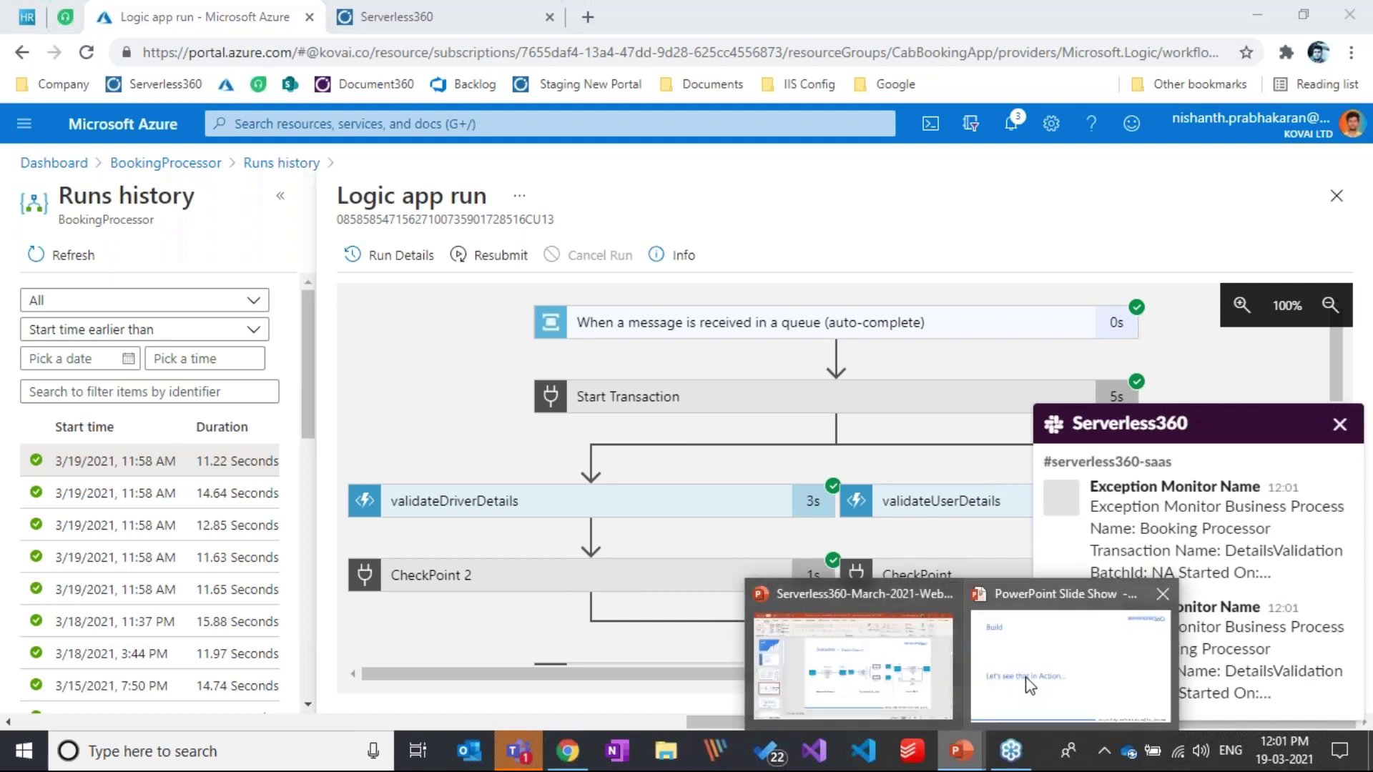
{"action": "left_click", "coordinate": [1026, 677]}
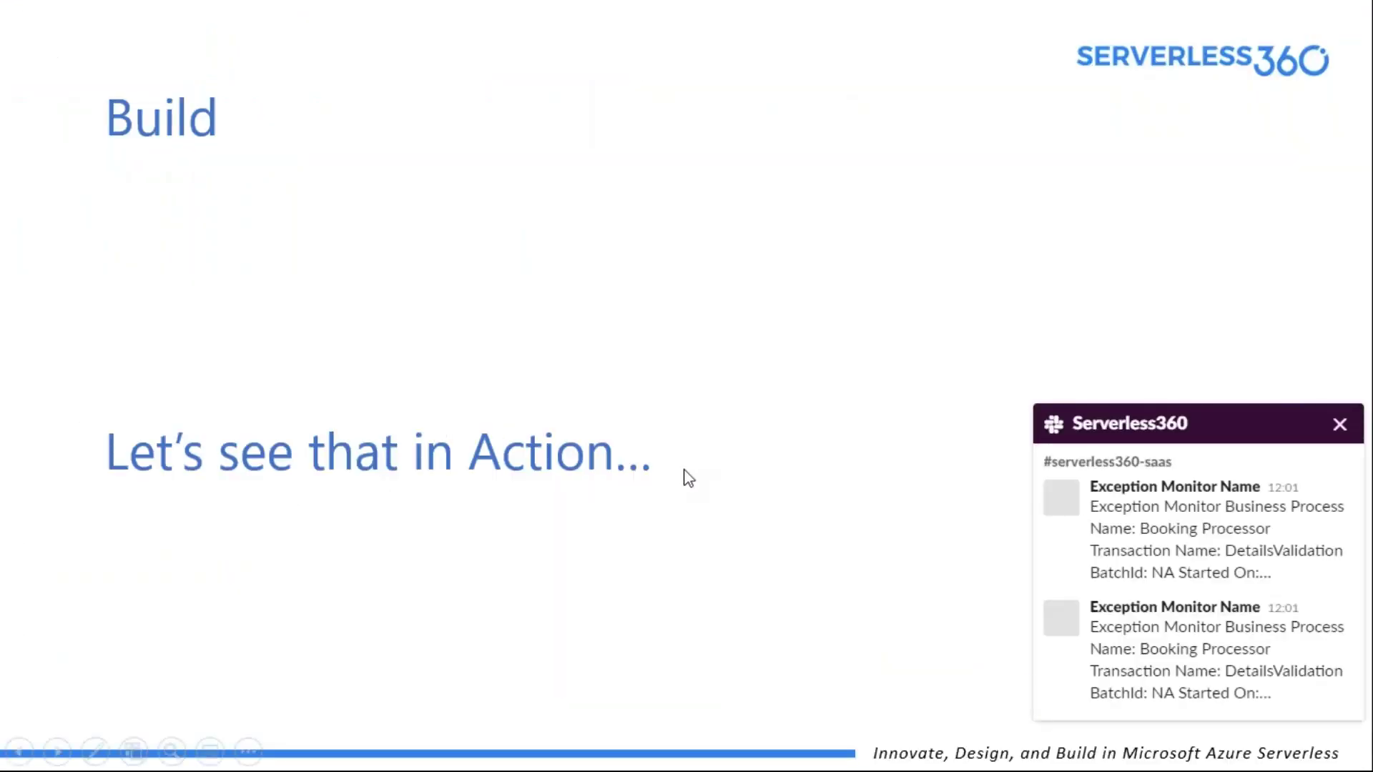
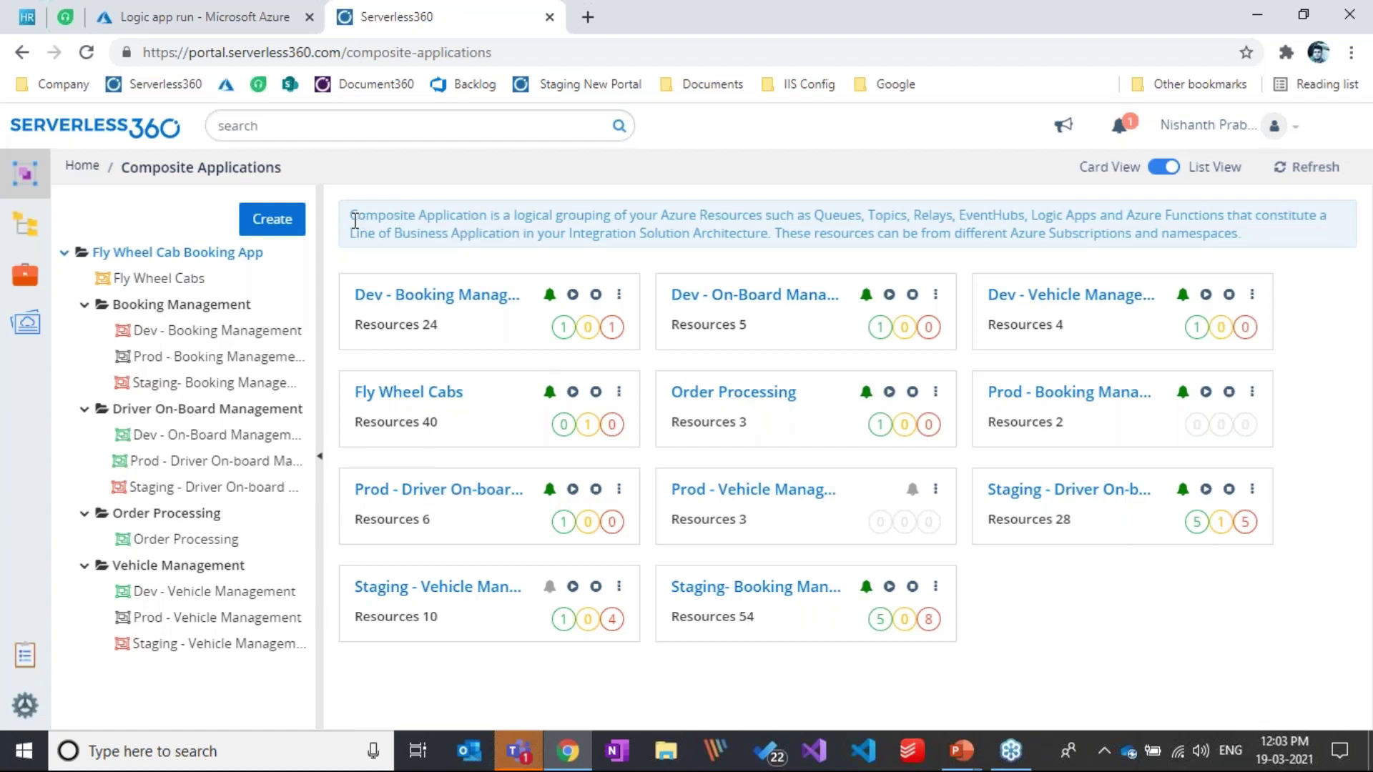
{"action": "left_click_drag", "start_coordinate": [350, 215], "coordinate": [485, 209]}
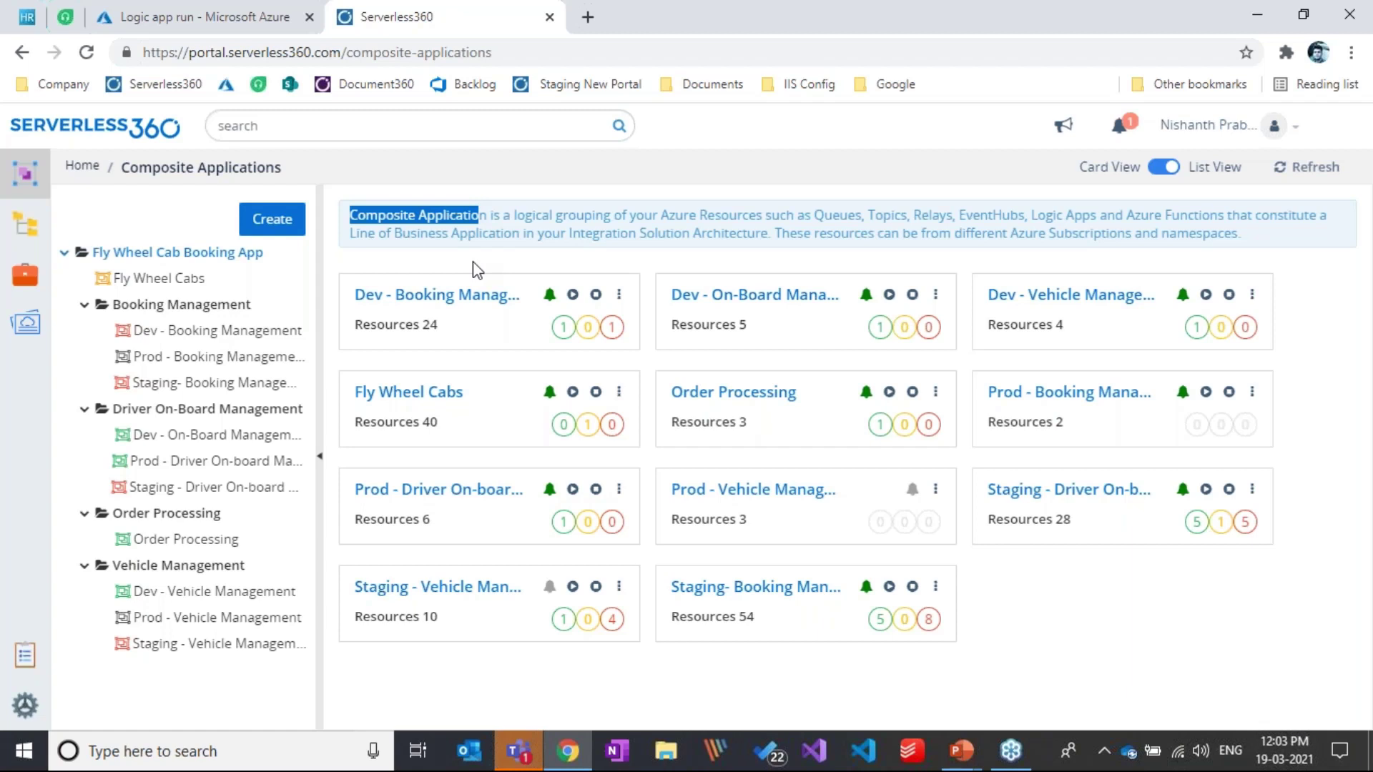
{"action": "left_click", "coordinate": [514, 231]}
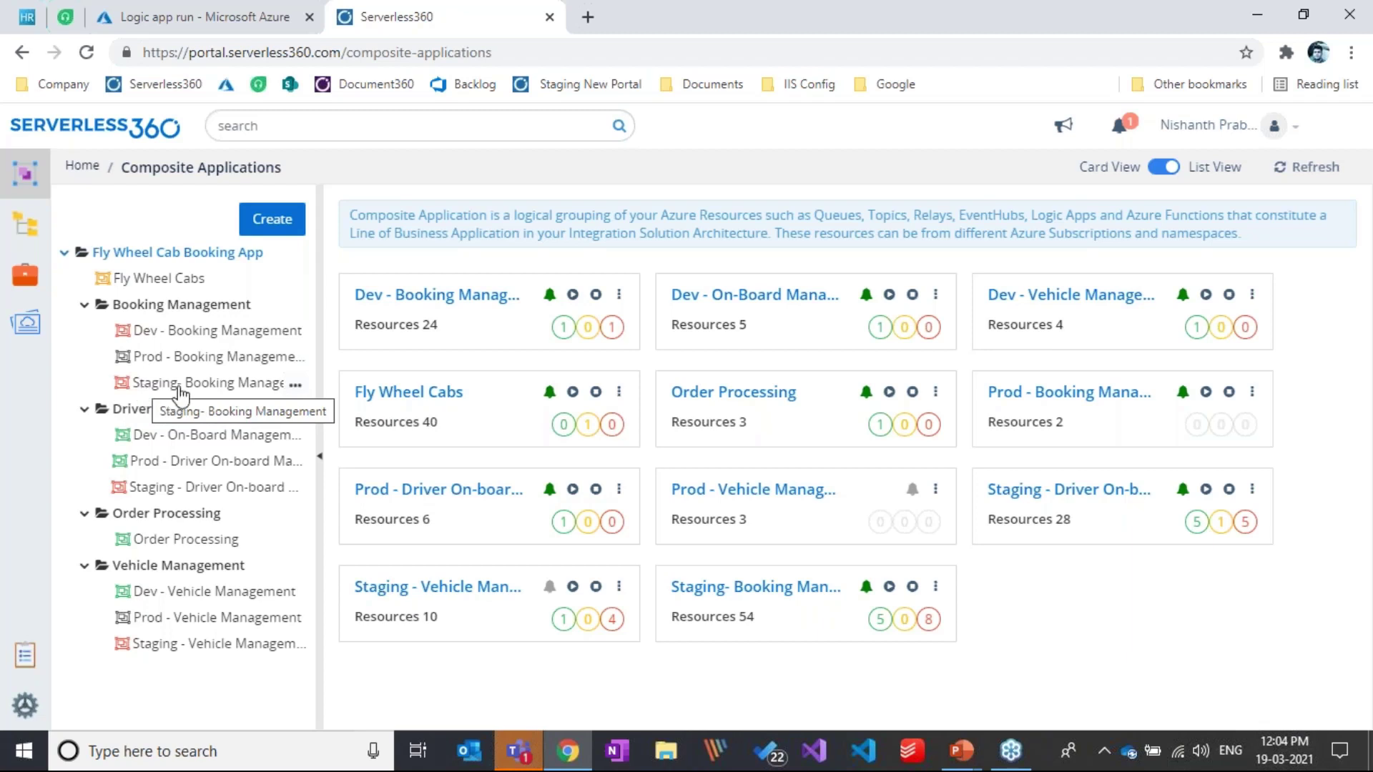
Step: Open User Management in the Serverless360 settings and view the composite application permissions of the Customer - Retail role
{"action": "left_click", "coordinate": [23, 708]}
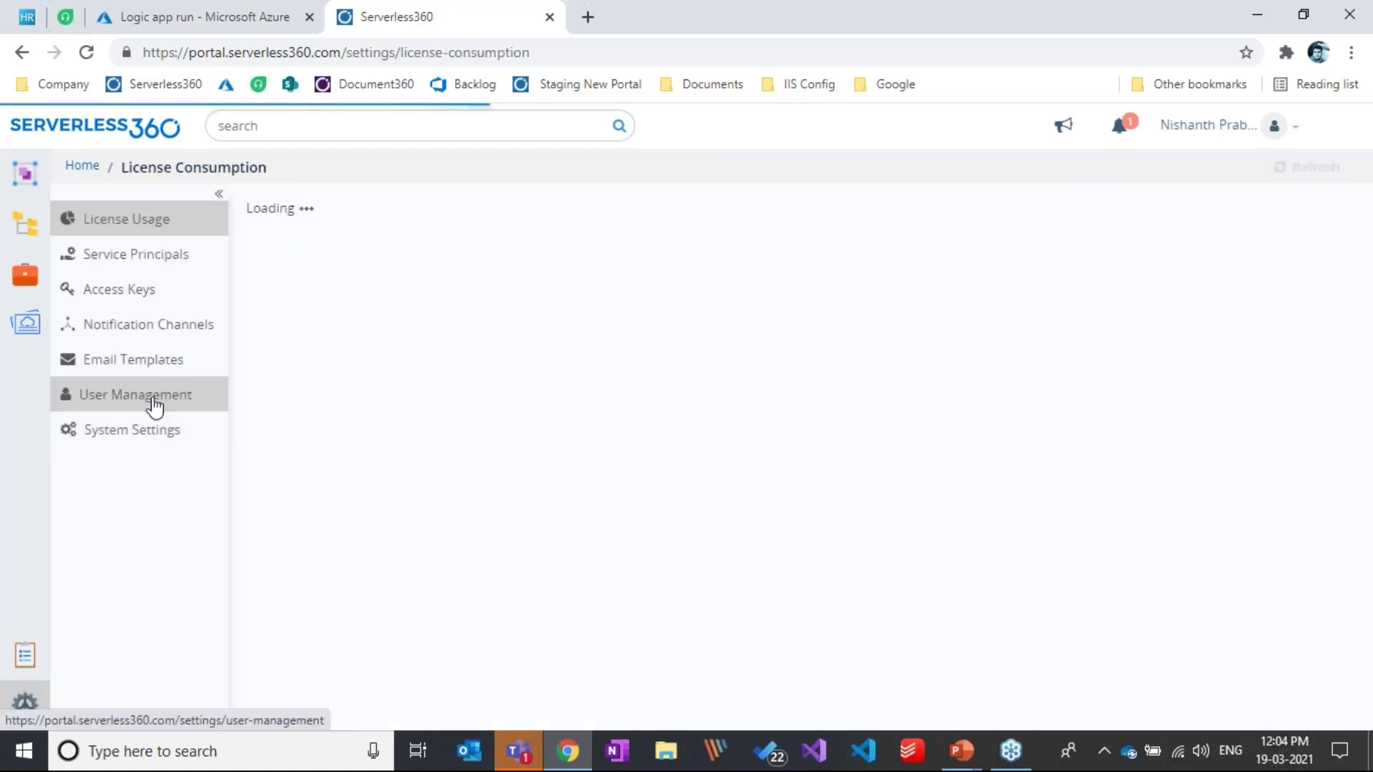
{"action": "left_click", "coordinate": [153, 398]}
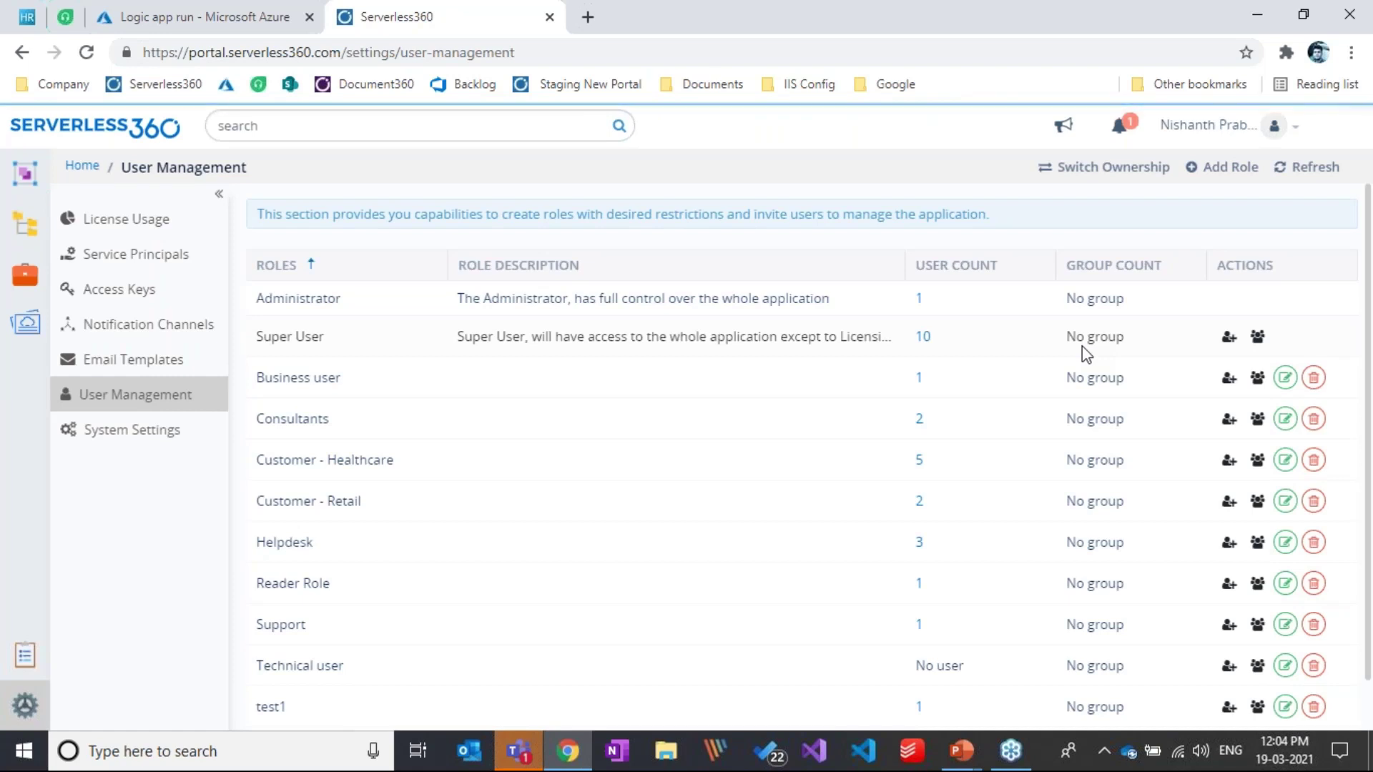
{"action": "left_click", "coordinate": [1284, 500]}
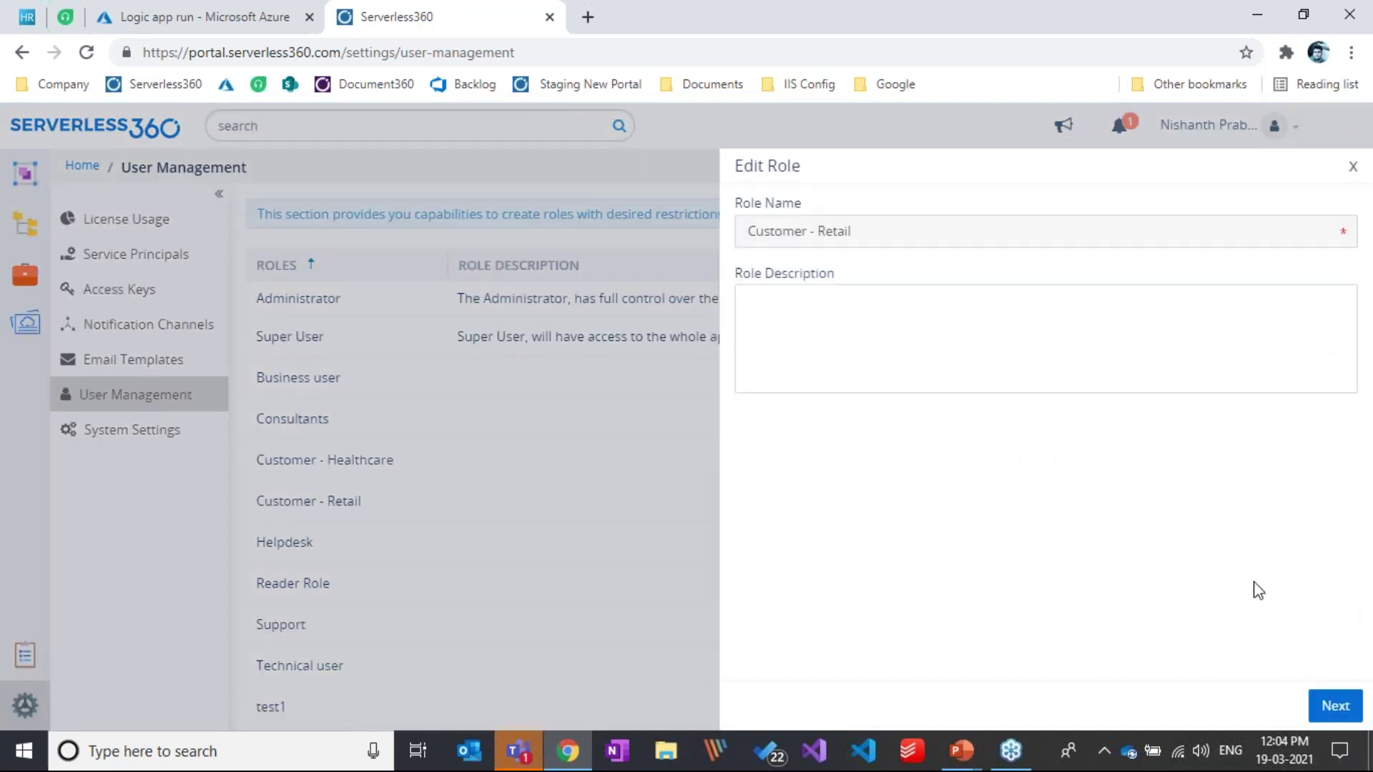
{"action": "left_click", "coordinate": [1335, 706]}
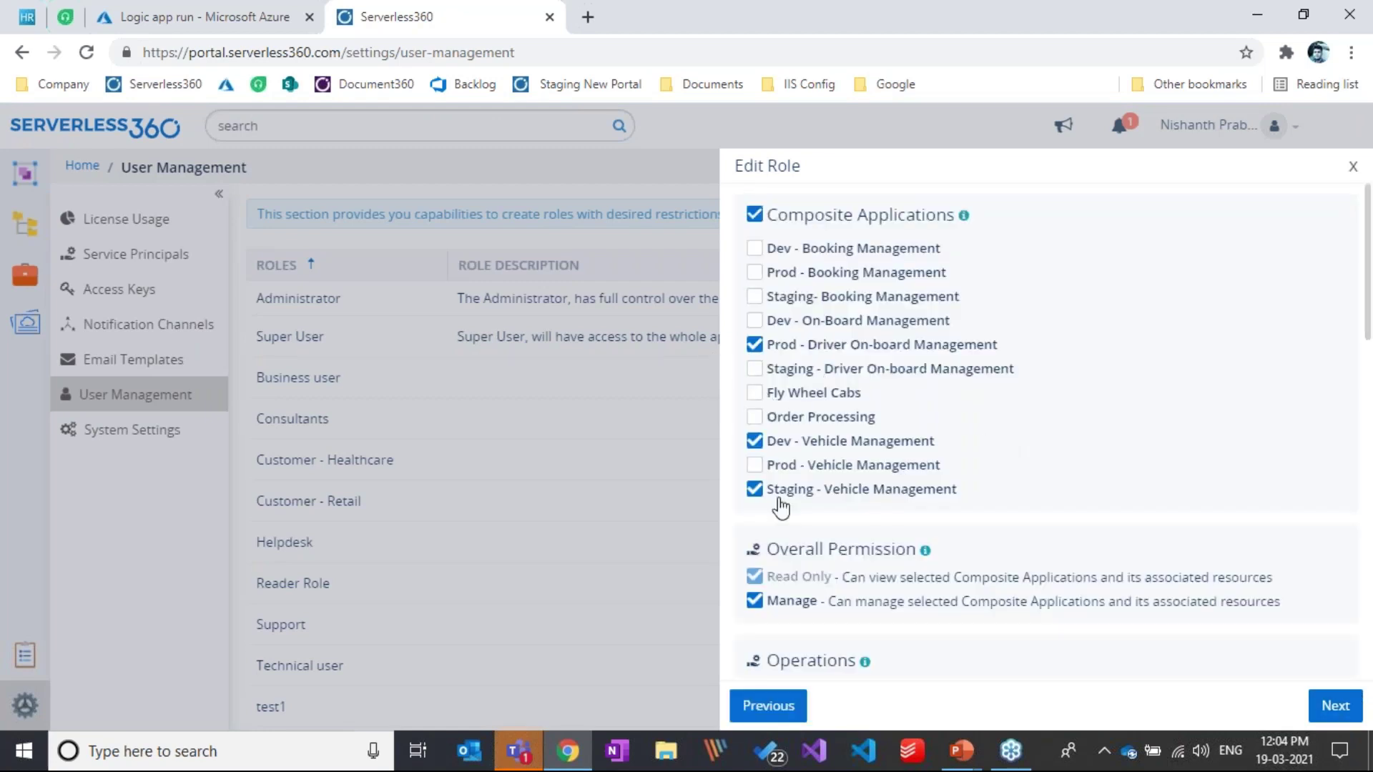
Step: Try deselecting Dev - Vehicle Management and Prod - Driver On-board Management for the Customer - Retail role, discard the edit, and return to Composite Applications
{"action": "left_click", "coordinate": [754, 440]}
{"action": "left_click", "coordinate": [755, 344]}
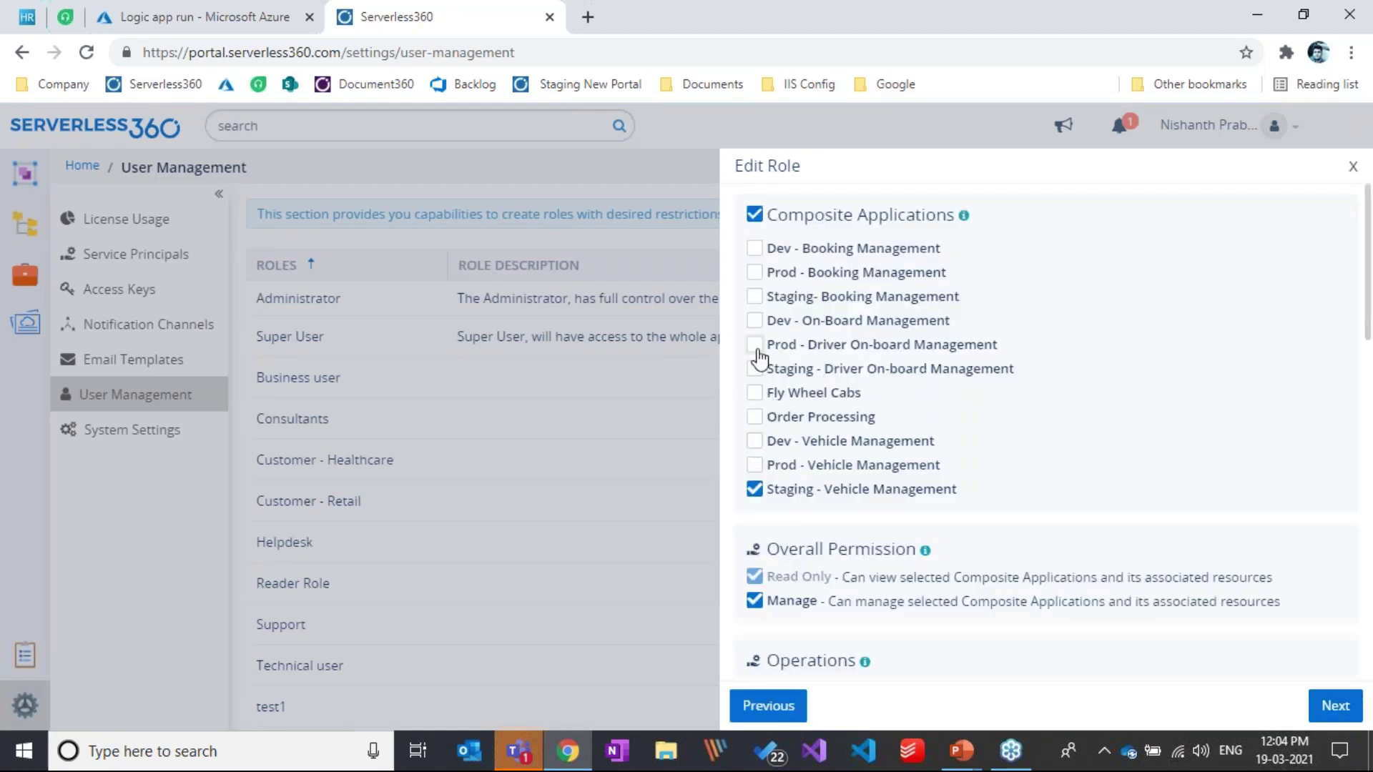
{"action": "left_click", "coordinate": [754, 369]}
{"action": "left_click", "coordinate": [754, 296]}
{"action": "scroll", "coordinate": [879, 309], "scroll_direction": "down", "scroll_amount": 3}
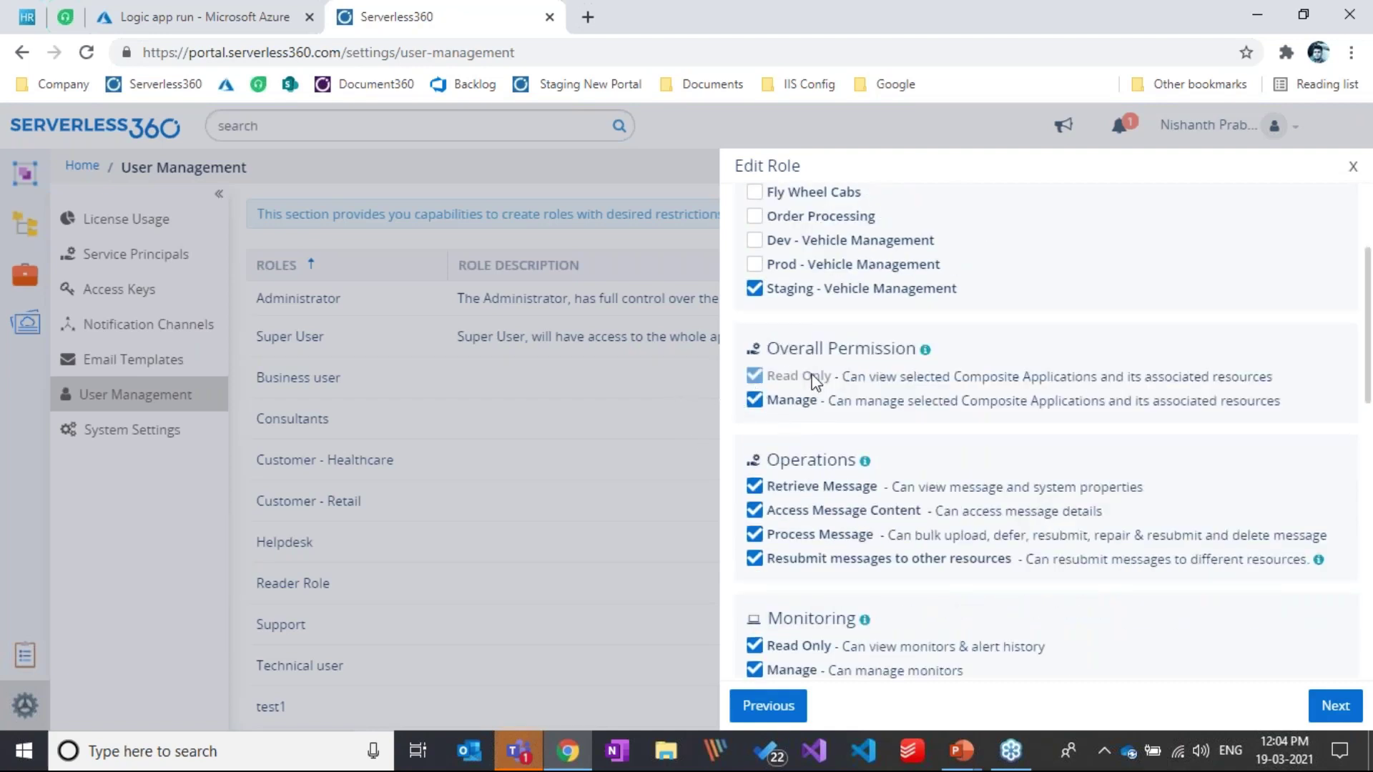
{"action": "scroll", "coordinate": [915, 418], "scroll_direction": "down", "scroll_amount": 3}
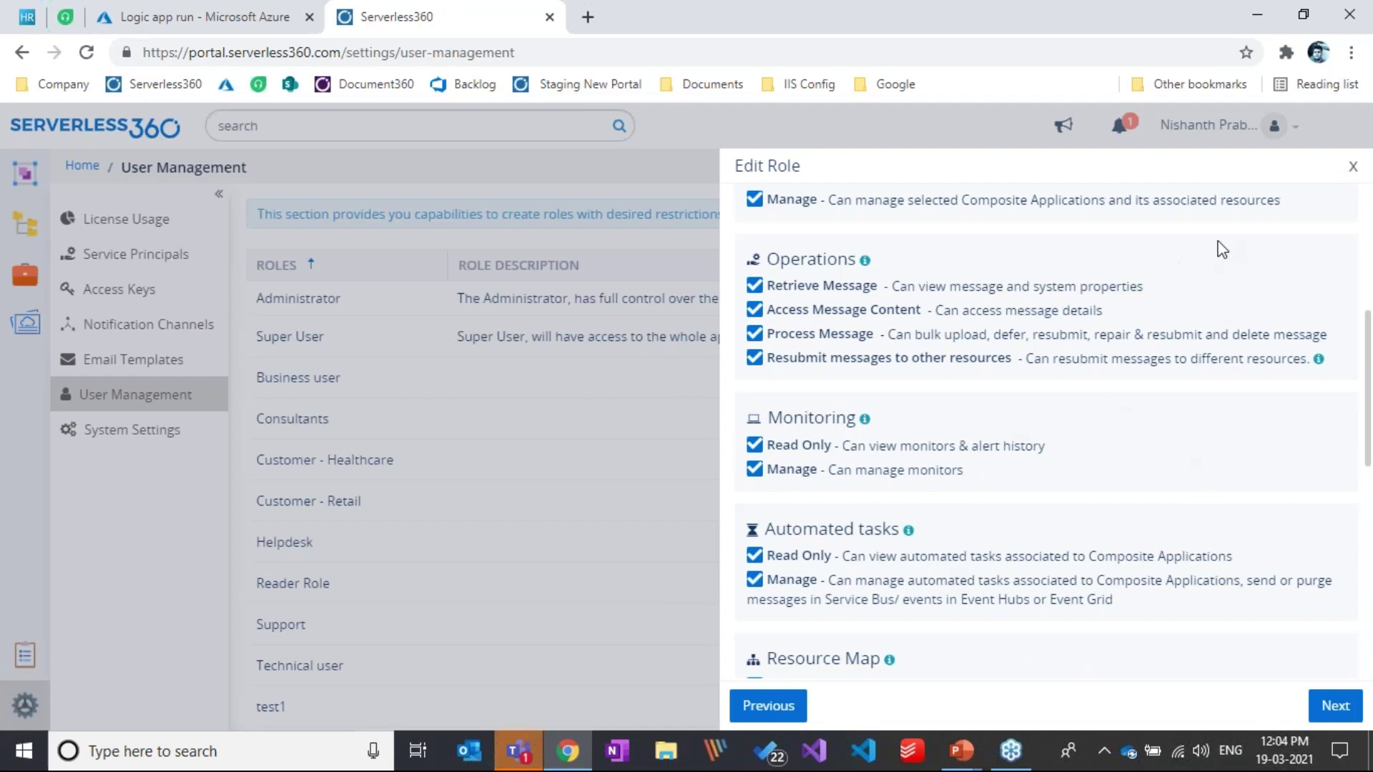
{"action": "left_click", "coordinate": [1353, 168]}
{"action": "left_click", "coordinate": [77, 168]}
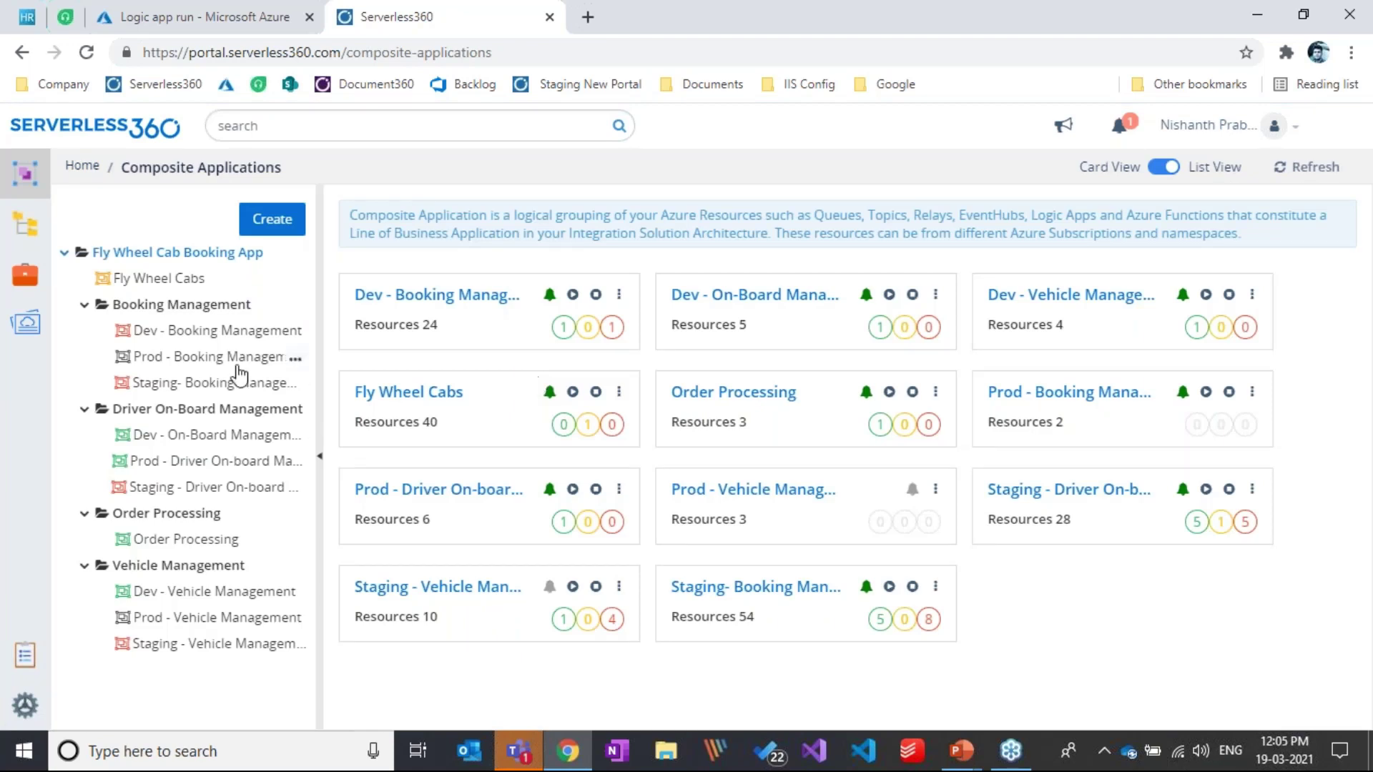
Step: Open the Staging- Booking Management composite application and go to the subscriptions of its datavalidator topic
{"action": "left_click", "coordinate": [213, 386]}
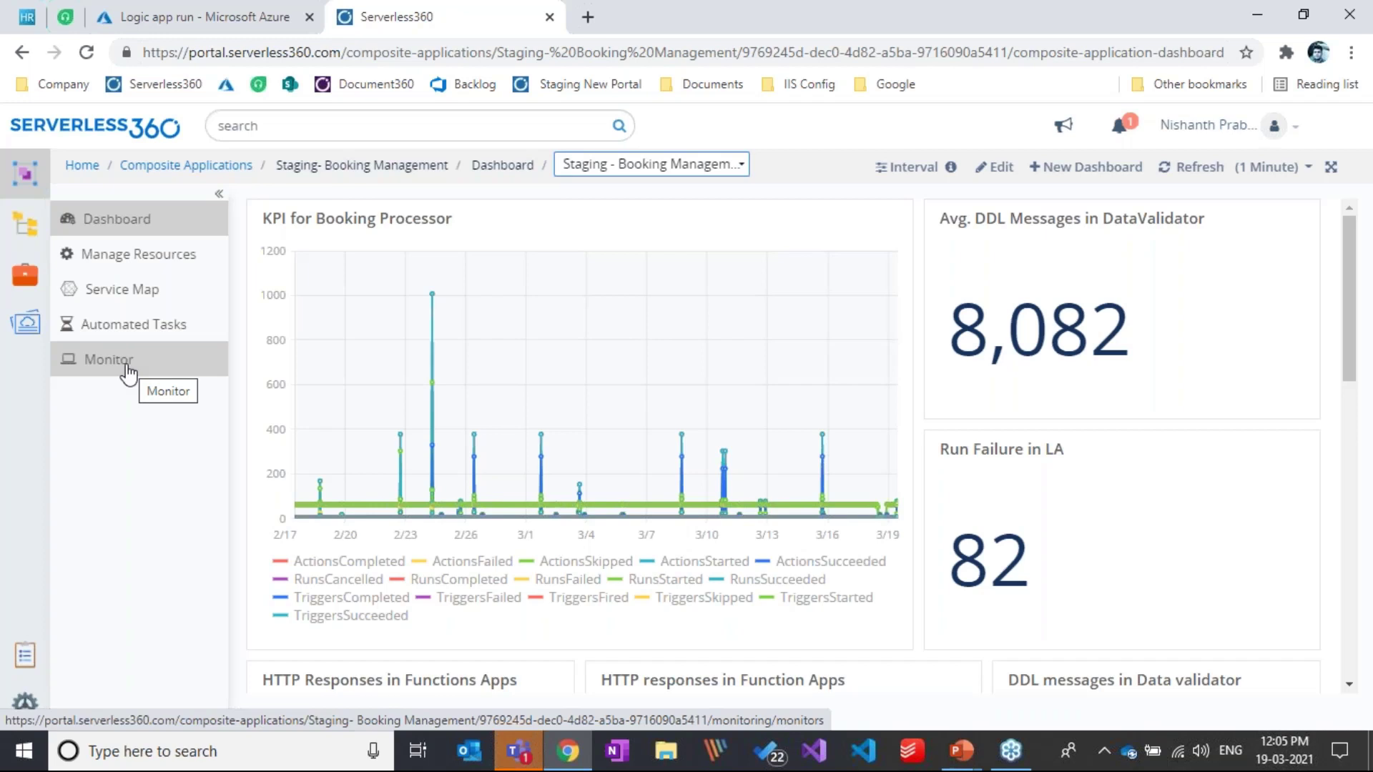
{"action": "left_click", "coordinate": [138, 254]}
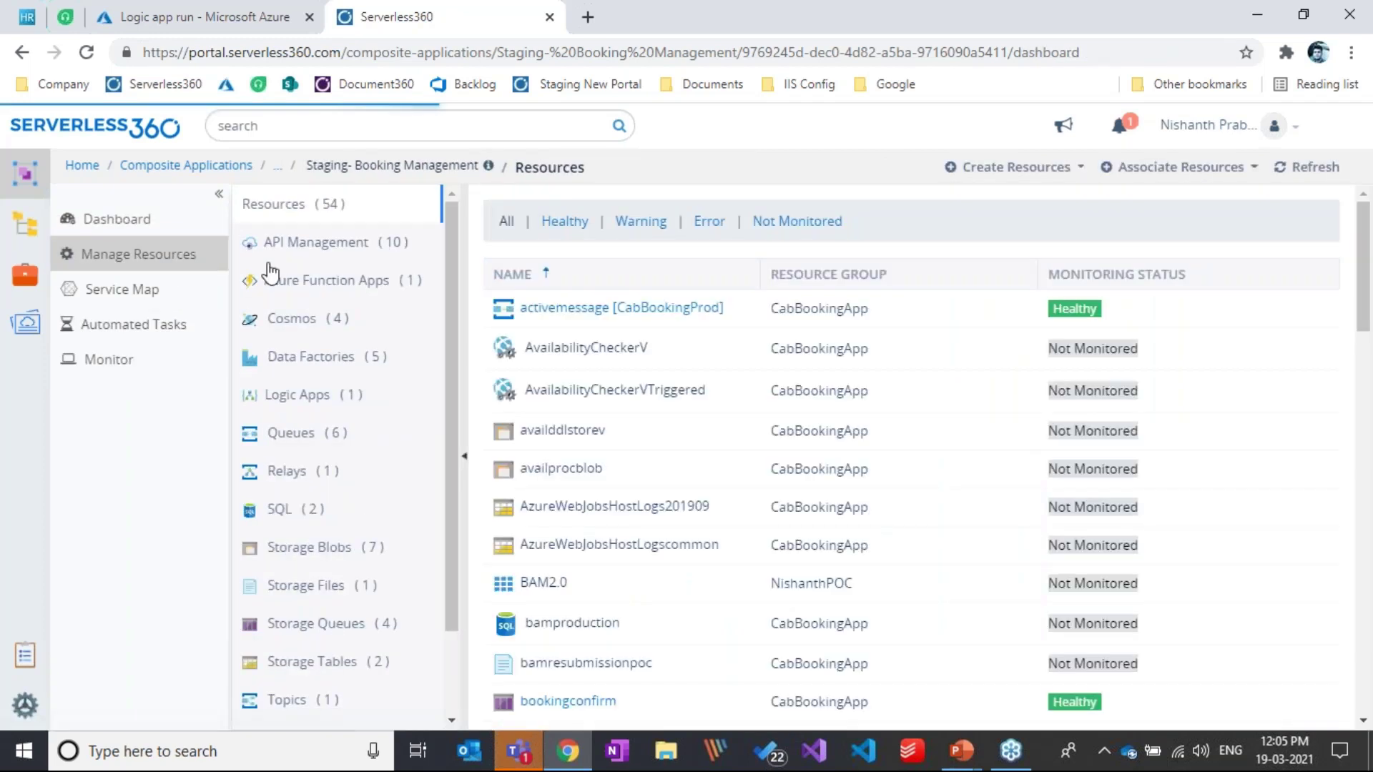
{"action": "scroll", "coordinate": [343, 358], "scroll_direction": "down", "scroll_amount": 2}
{"action": "left_click", "coordinate": [316, 601]}
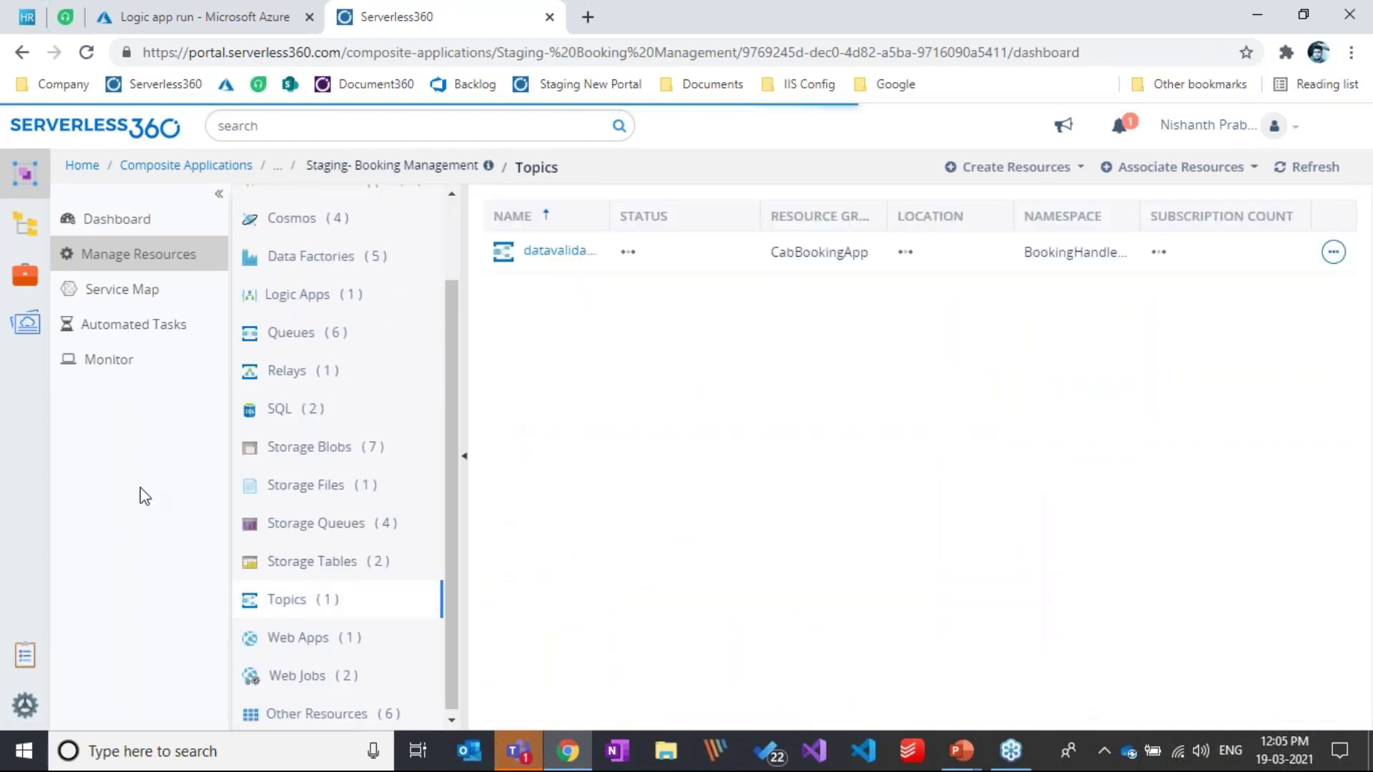
{"action": "left_click", "coordinate": [561, 252]}
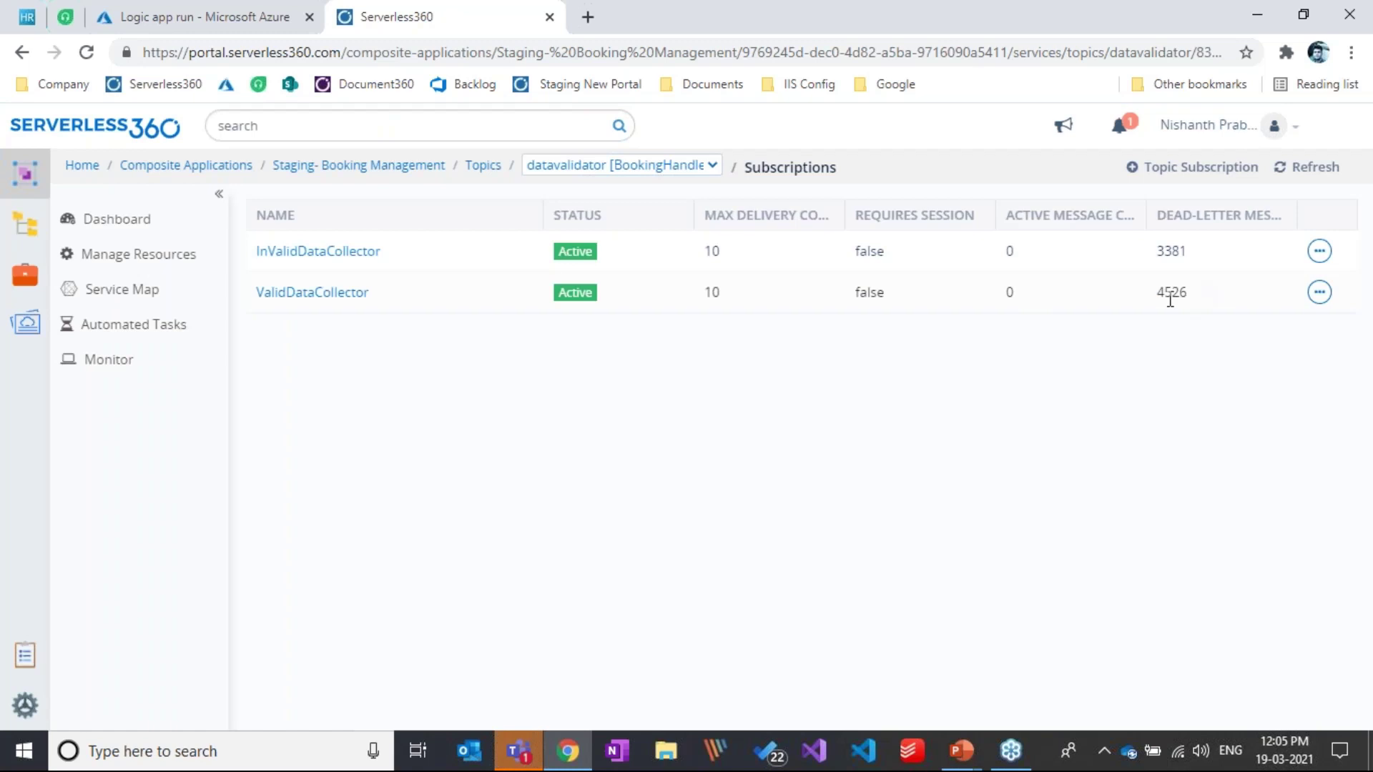
{"action": "double_click", "coordinate": [1168, 292]}
{"action": "left_click", "coordinate": [1205, 392]}
Step: Retrieve 10 dead-letter messages from the ValidDataCollector subscription in Peek-Lock mode and widen the Error Reason column to show the full text
{"action": "left_click", "coordinate": [304, 304]}
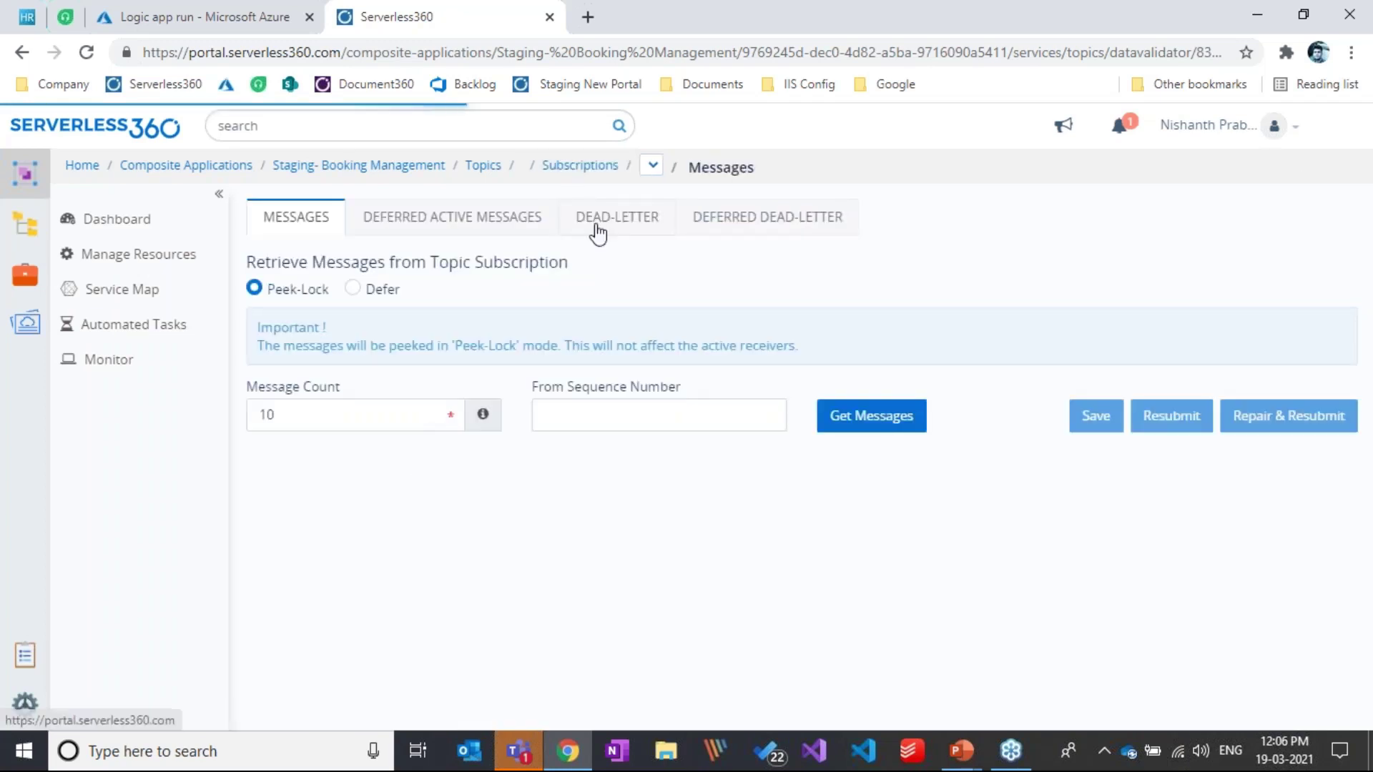
{"action": "left_click", "coordinate": [598, 225]}
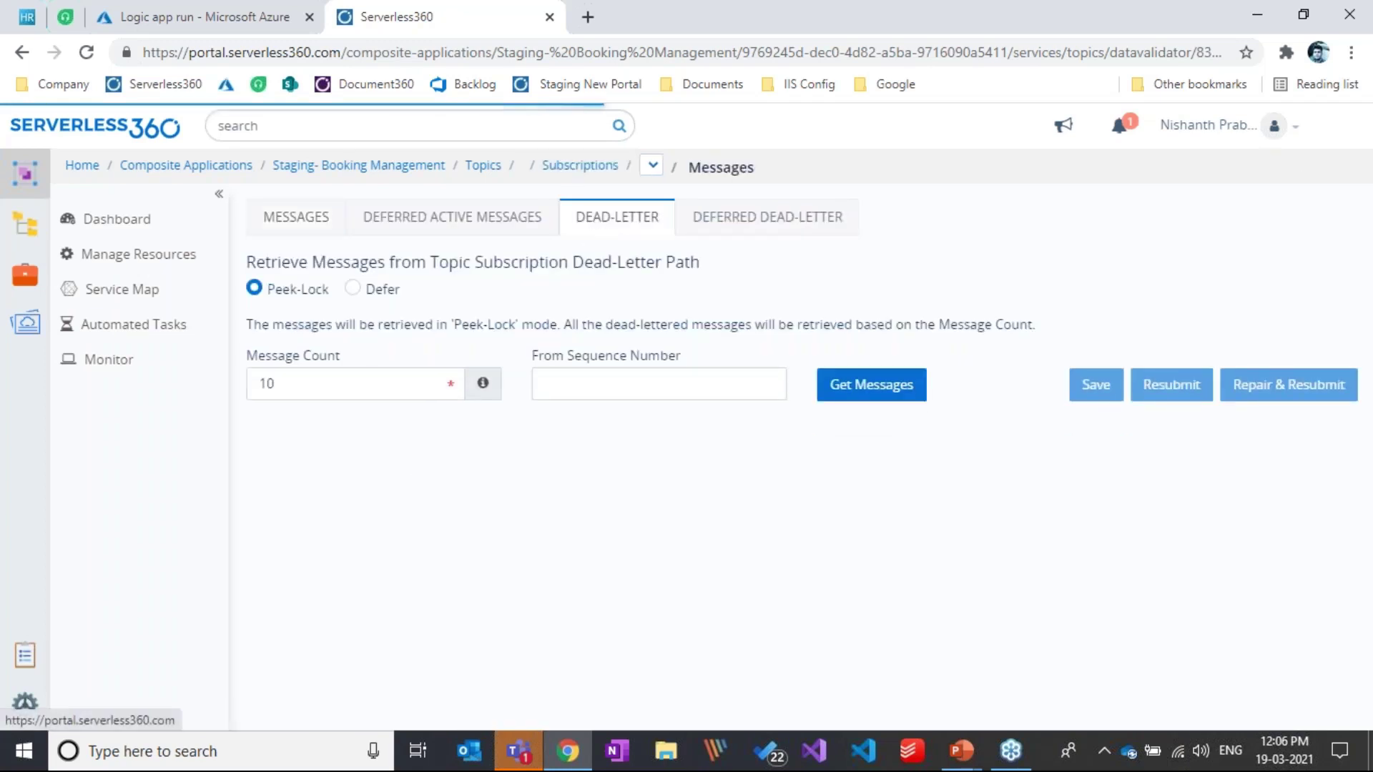
{"action": "left_click", "coordinate": [887, 400]}
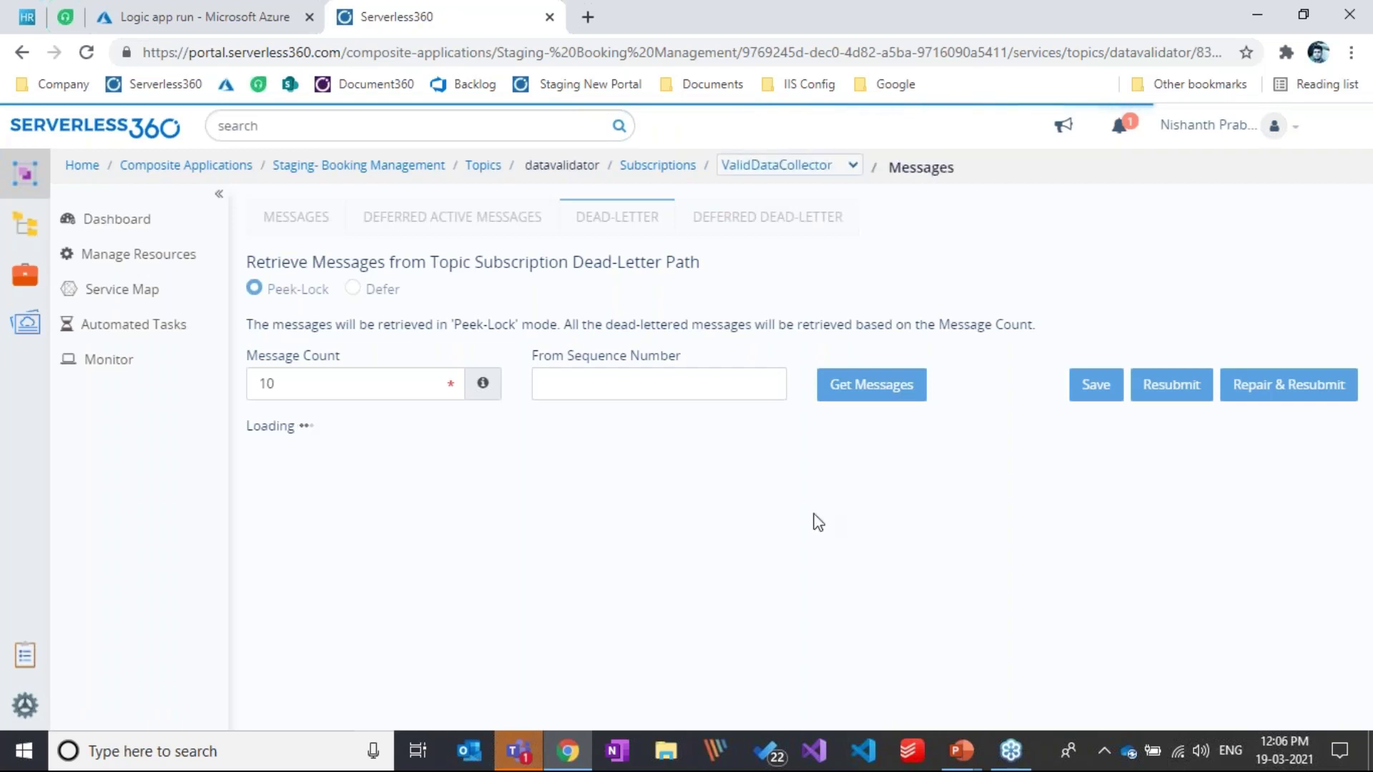
{"action": "scroll", "coordinate": [812, 520], "scroll_direction": "down", "scroll_amount": 5}
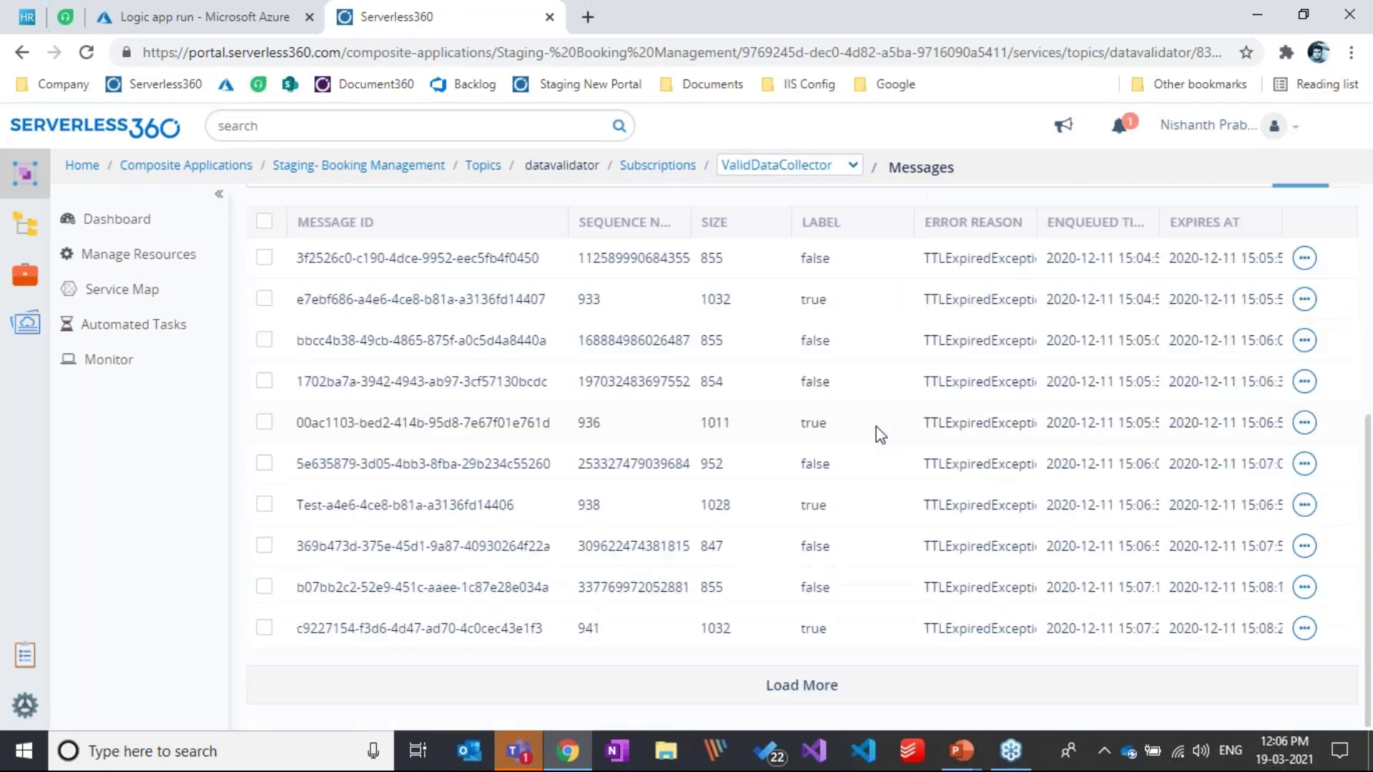
{"action": "double_click", "coordinate": [971, 259]}
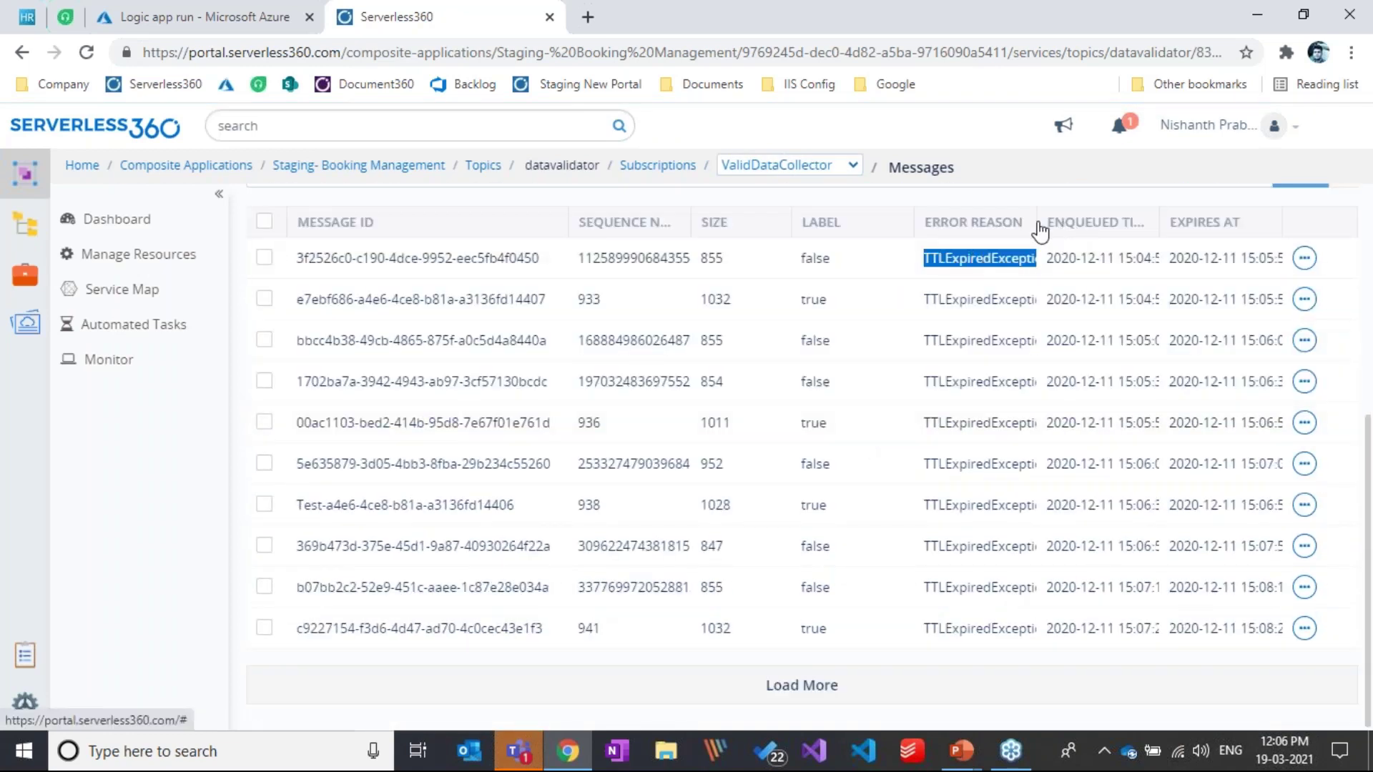
{"action": "left_click_drag", "start_coordinate": [1037, 222], "coordinate": [1083, 218]}
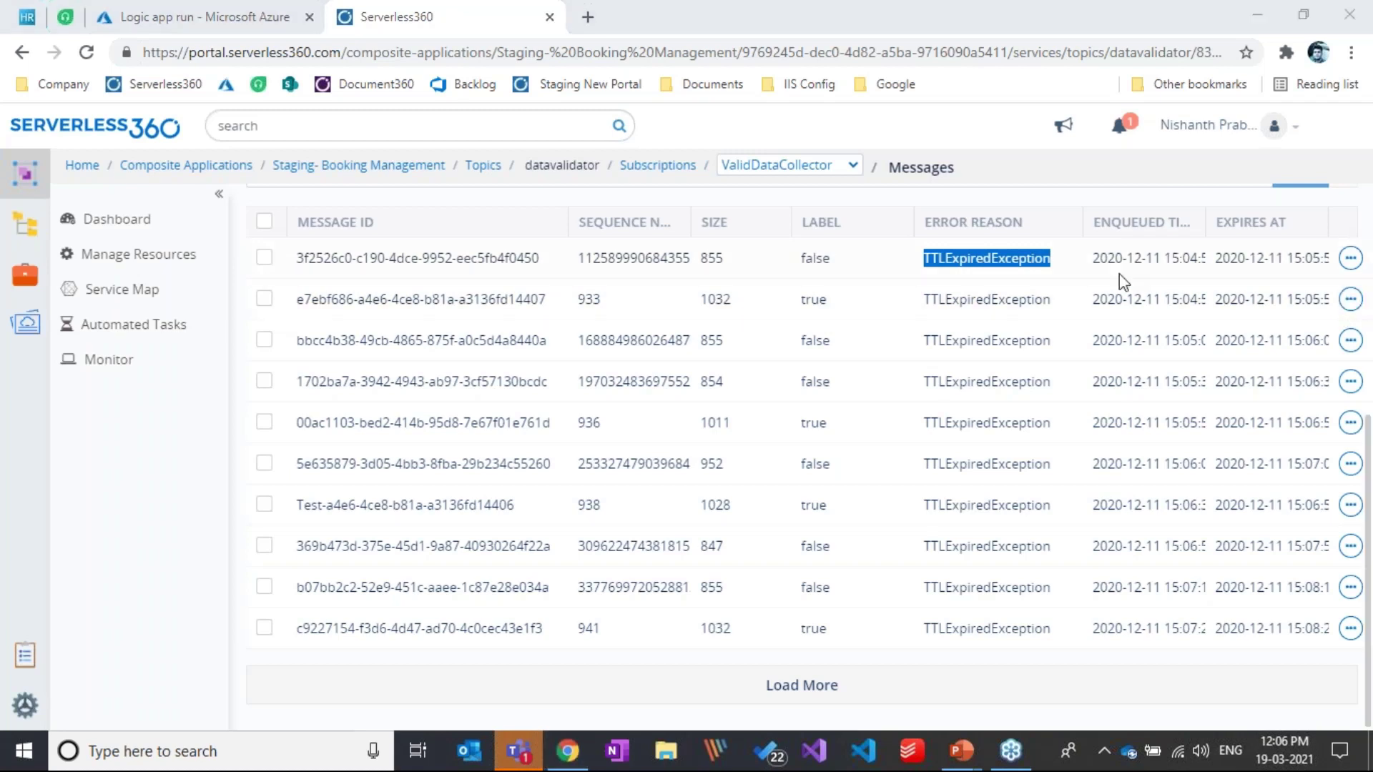
{"action": "left_click", "coordinate": [971, 290]}
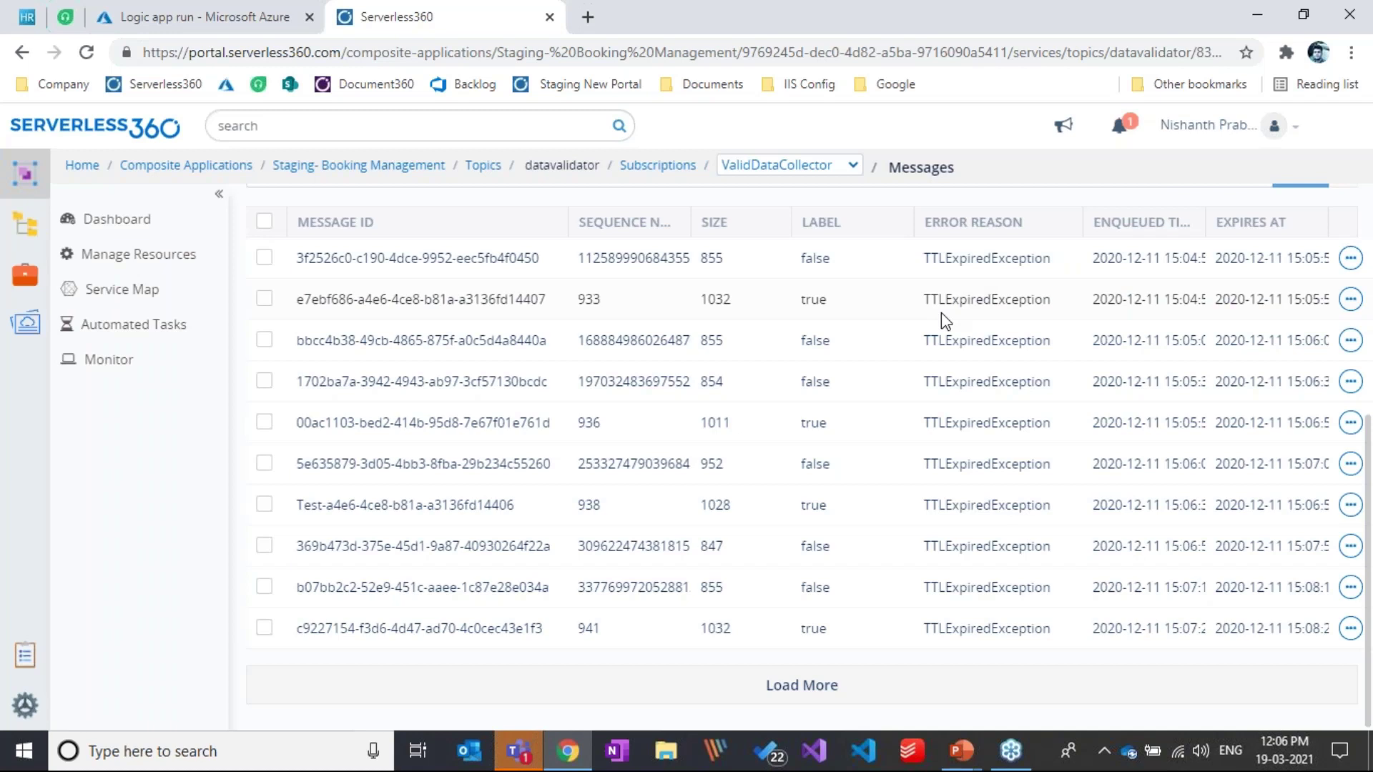
Step: Start Repair & Resubmit for the message with sequence number 933 and replace Serverless360 with Kovai.co in its body
{"action": "left_click", "coordinate": [1351, 300]}
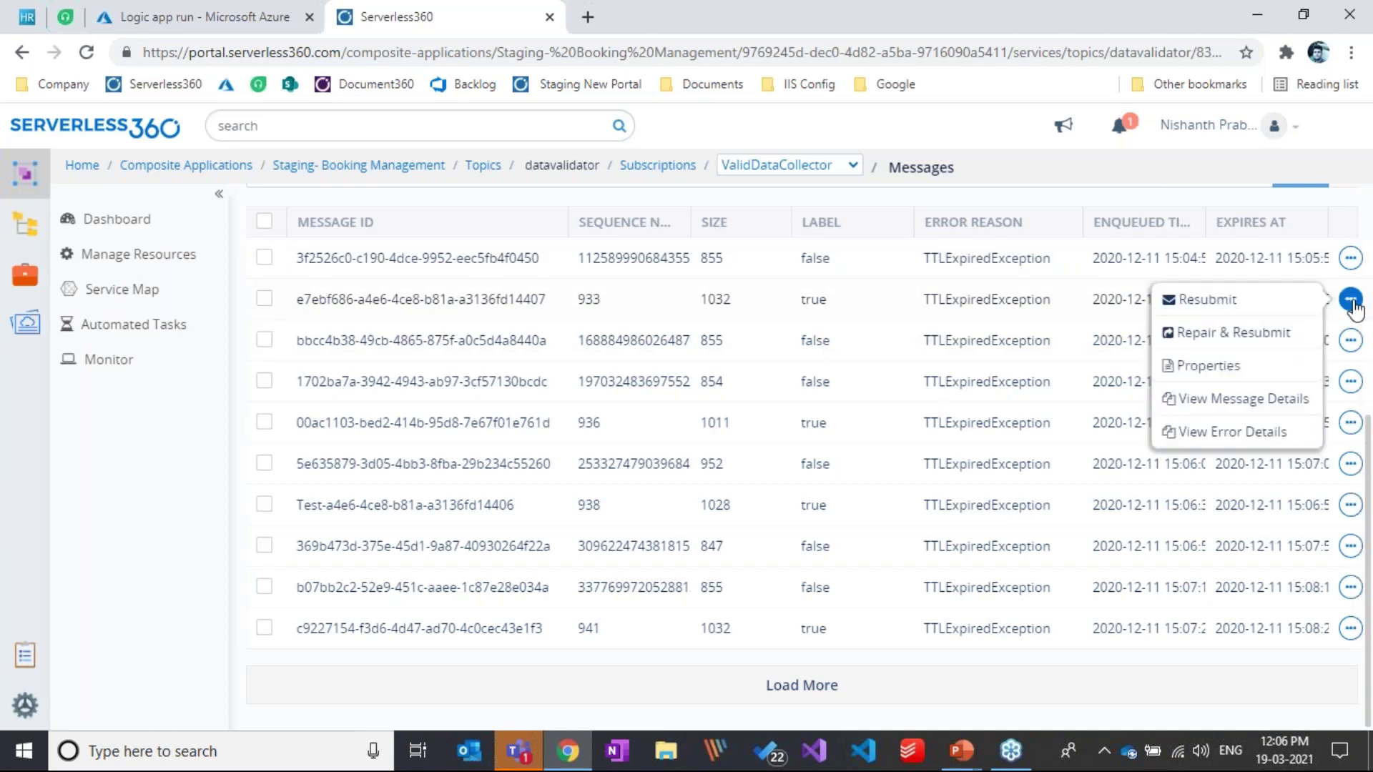
{"action": "left_click", "coordinate": [1191, 335]}
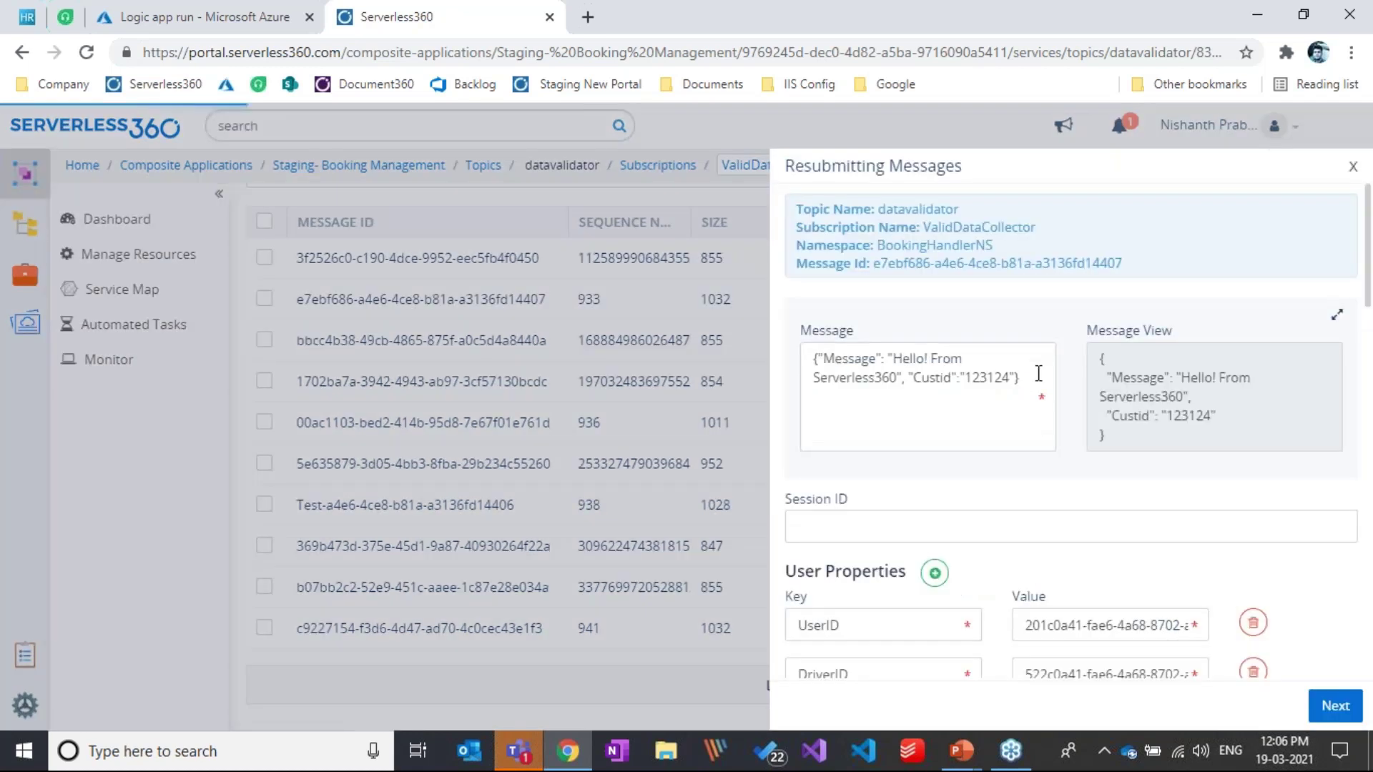
{"action": "double_click", "coordinate": [858, 381]}
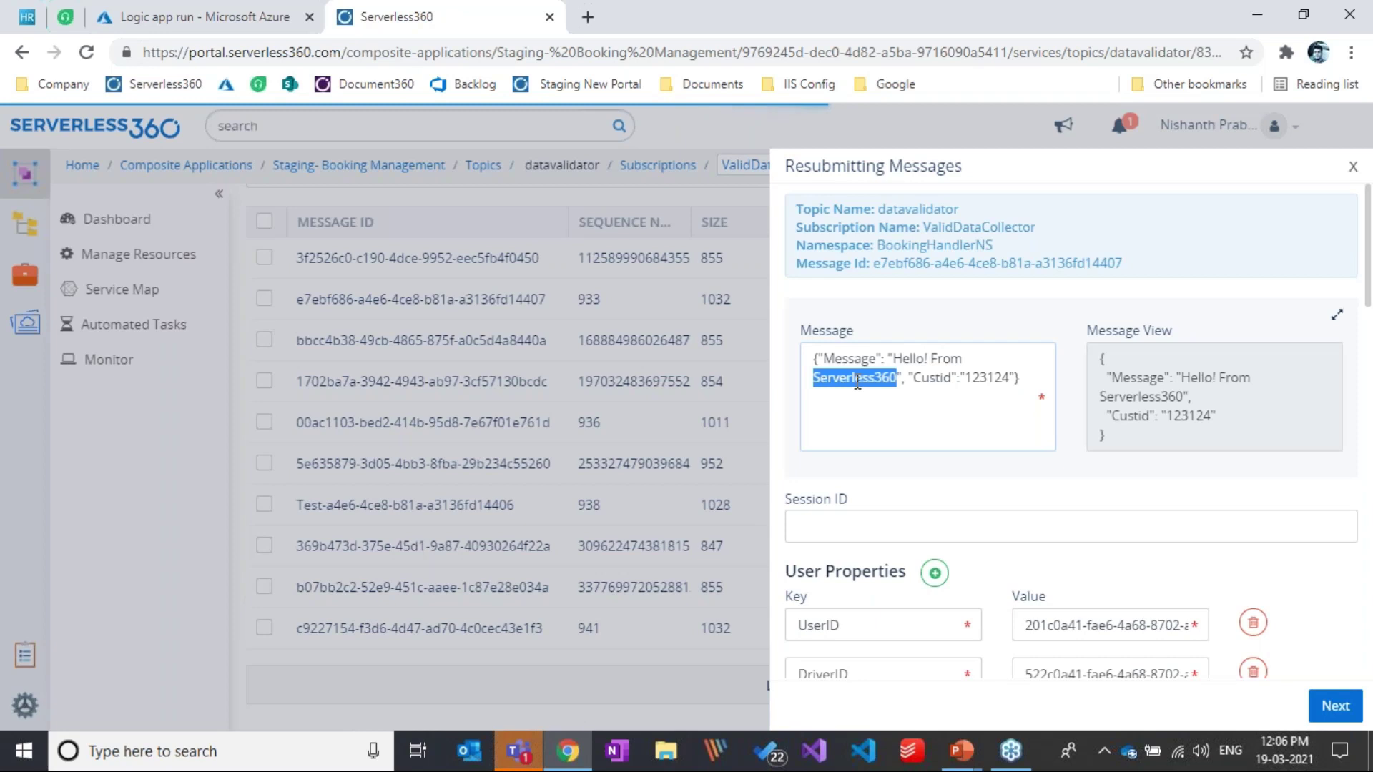
{"action": "type", "text": "Kovai.co"}
Step: Add a user property named Resubmitted with the value True to the message
{"action": "scroll", "coordinate": [842, 444], "scroll_direction": "down", "scroll_amount": 3}
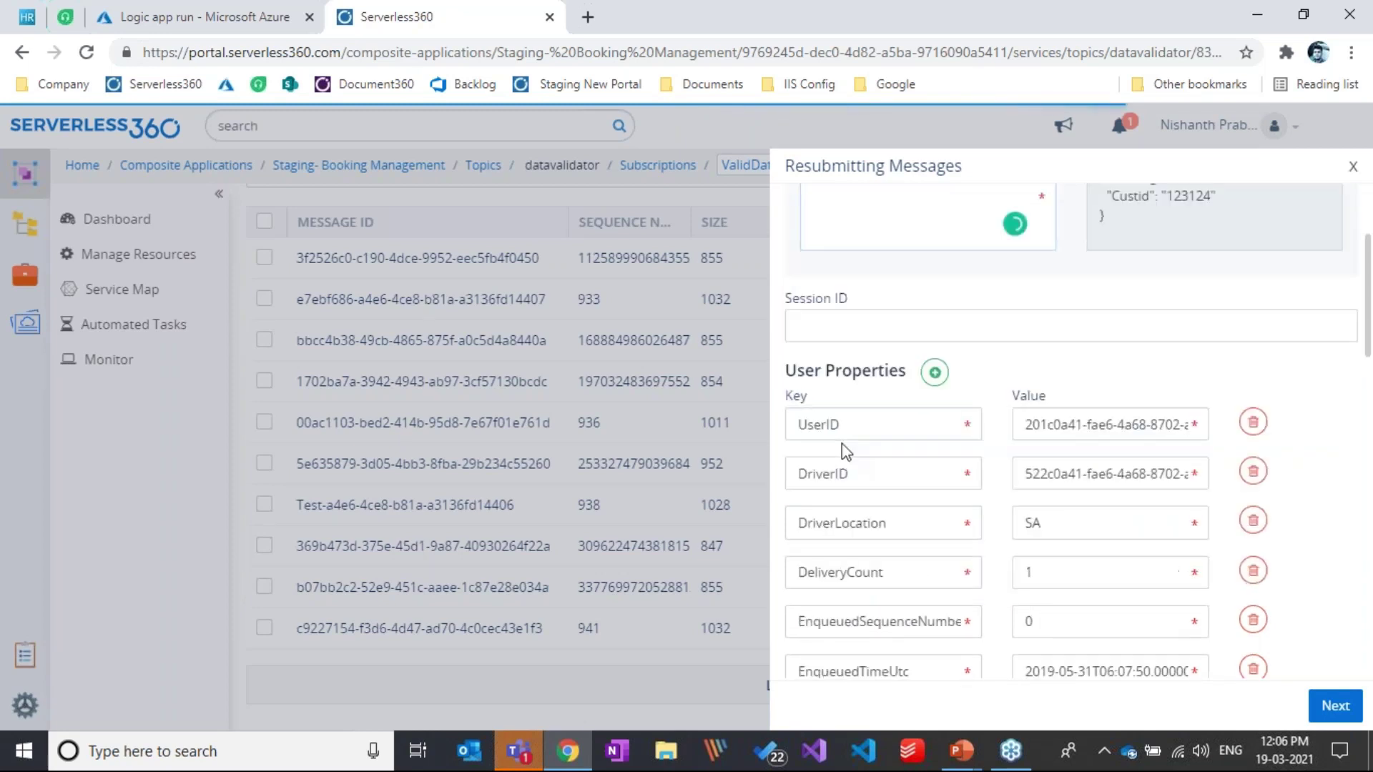
{"action": "scroll", "coordinate": [842, 444], "scroll_direction": "down", "scroll_amount": 1}
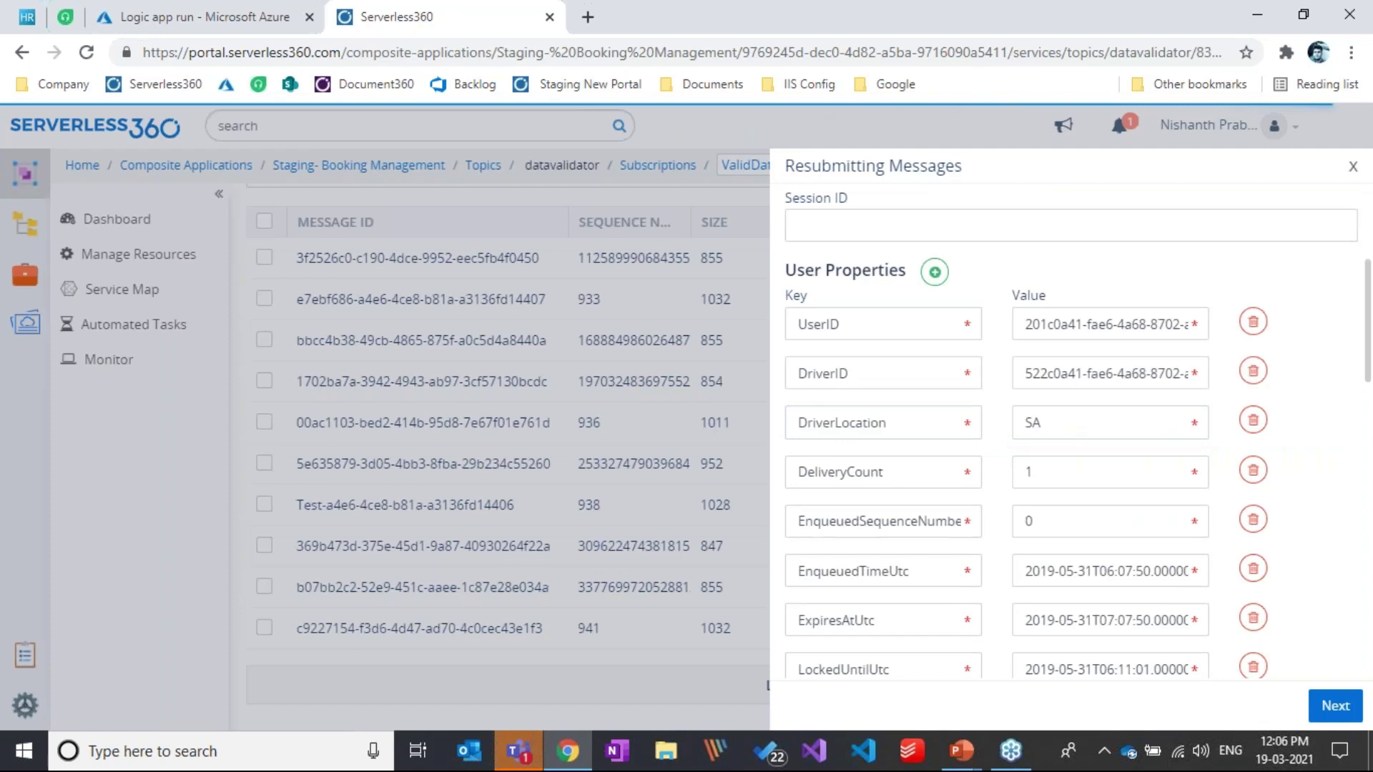
{"action": "left_click", "coordinate": [933, 273]}
{"action": "scroll", "coordinate": [820, 525], "scroll_direction": "down", "scroll_amount": 5}
{"action": "left_click", "coordinate": [836, 457]}
{"action": "type", "text": "Res"}
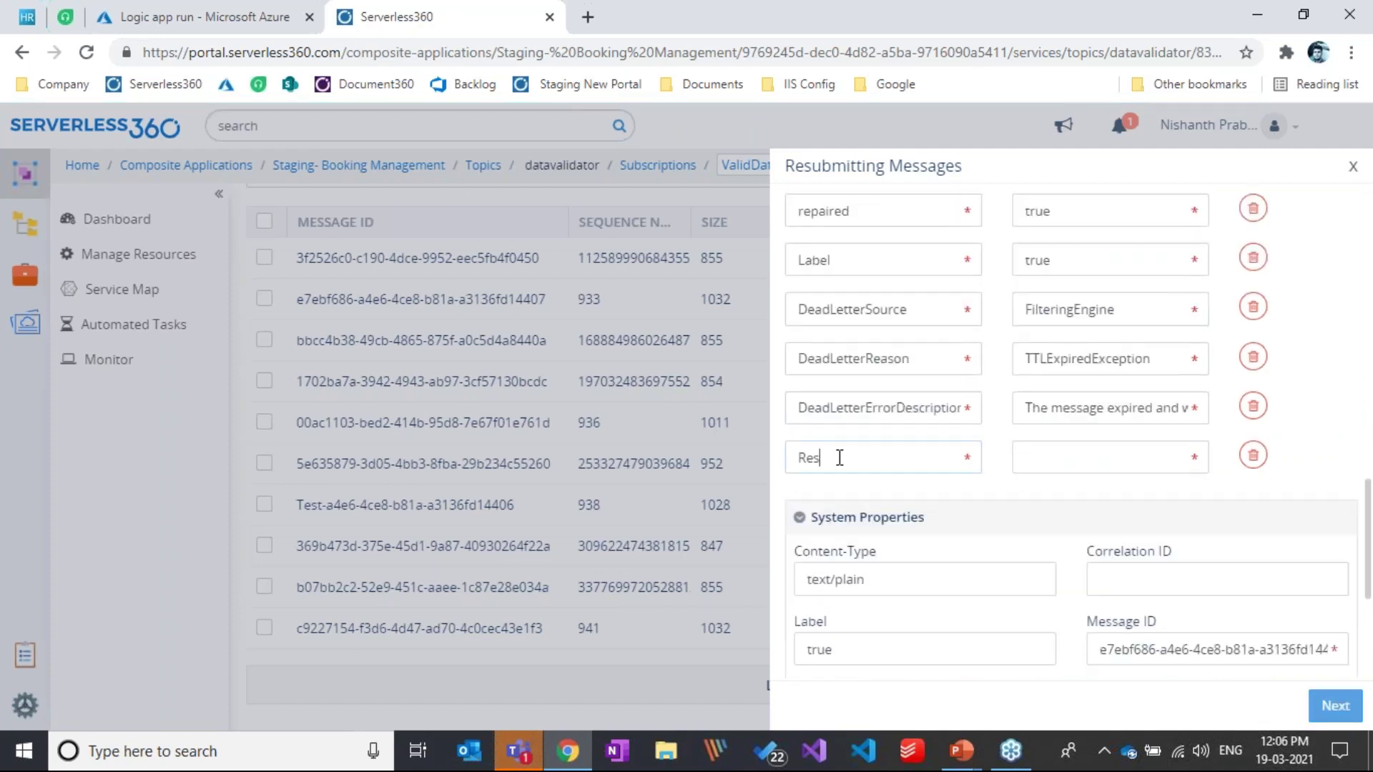
{"action": "type", "text": "ubmitted"}
{"action": "key", "text": "Tab"}
{"action": "type", "text": "True"}
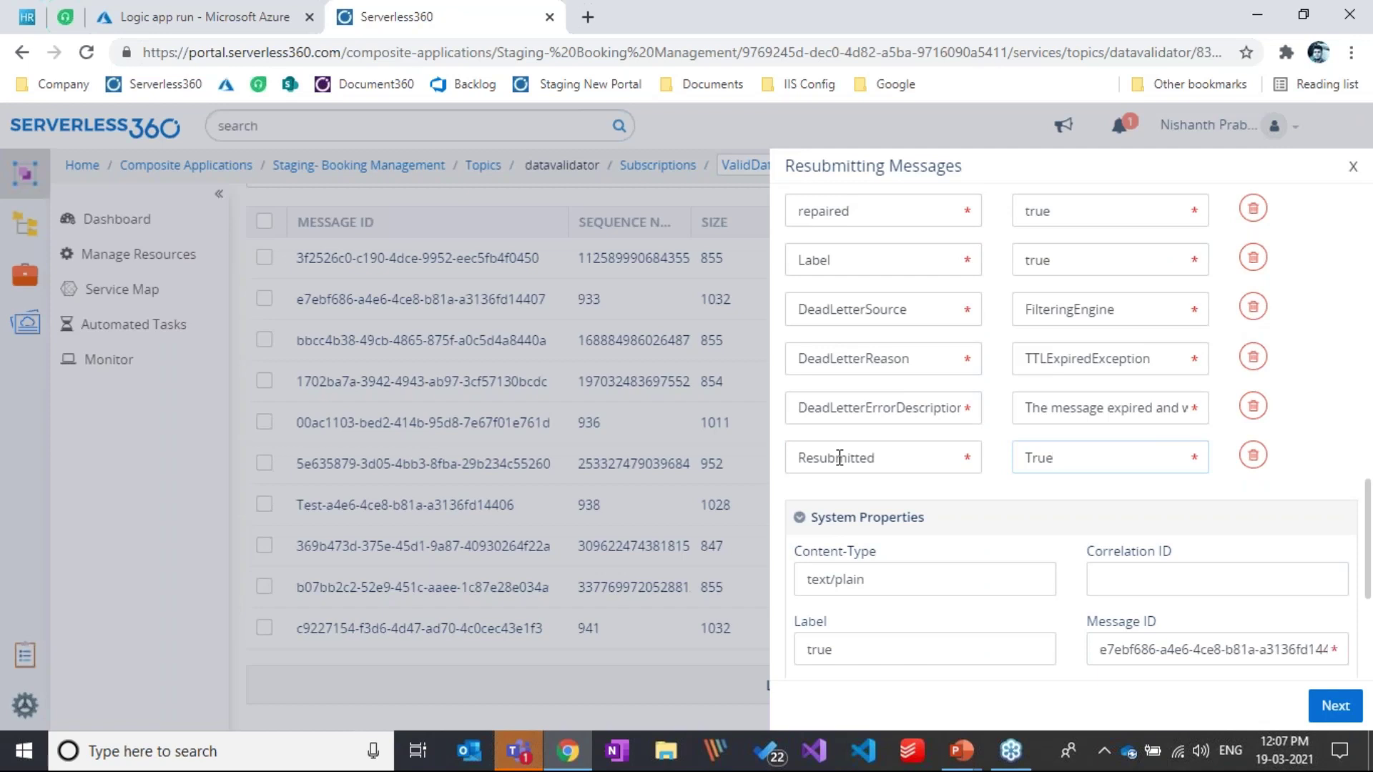
Step: Resubmit the repaired message to the bookinghandler [BookingHandlerNS] queue and dismiss the result
{"action": "left_click", "coordinate": [1332, 706]}
{"action": "left_click", "coordinate": [794, 427]}
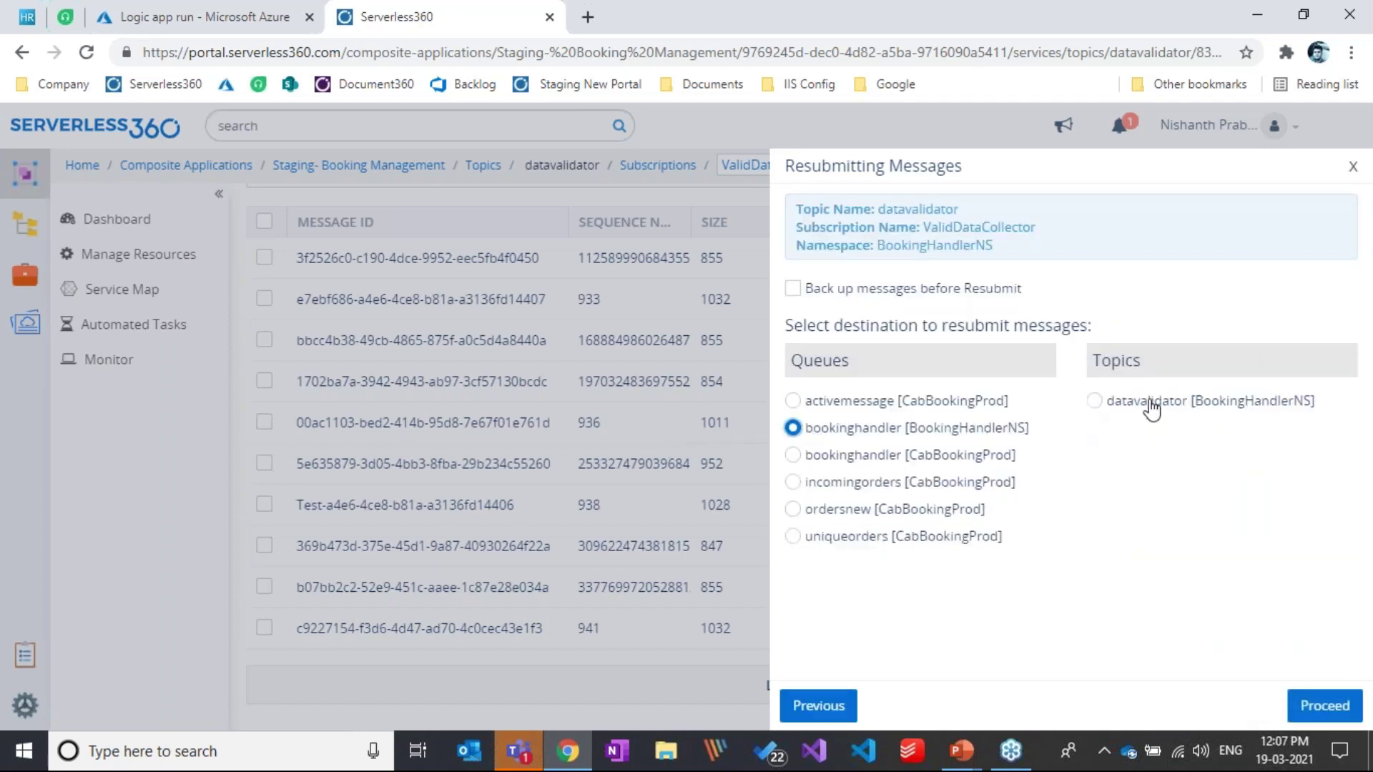
{"action": "left_click", "coordinate": [1319, 707]}
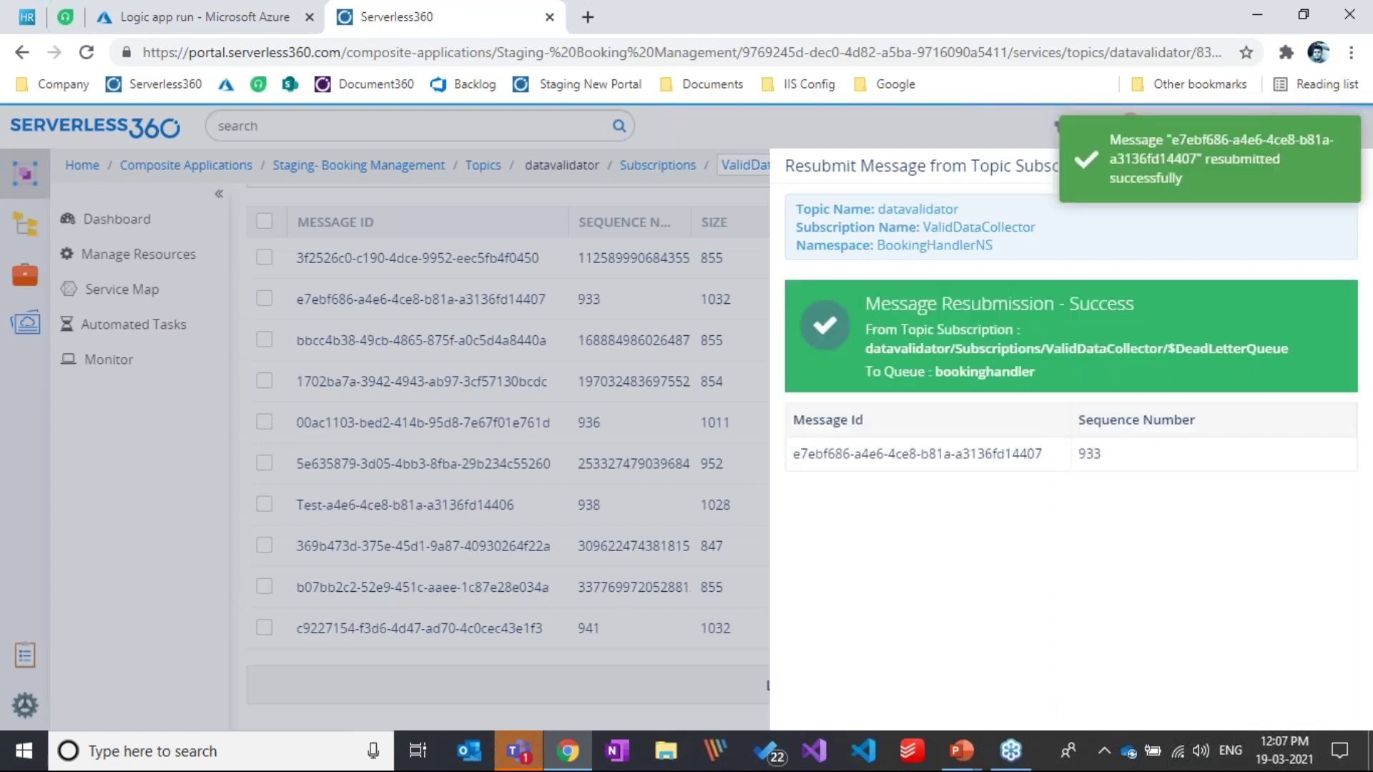
{"action": "left_click", "coordinate": [1190, 176]}
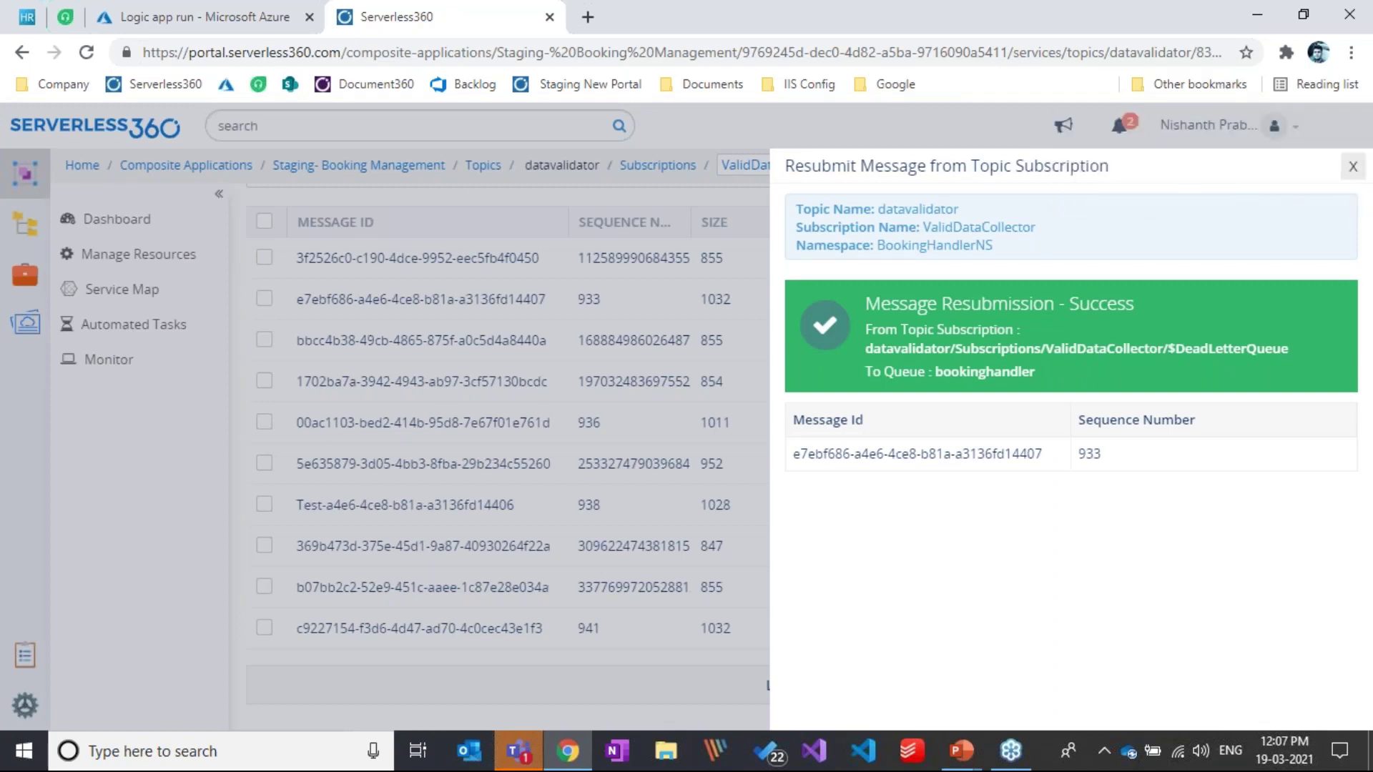
{"action": "left_click", "coordinate": [1352, 167]}
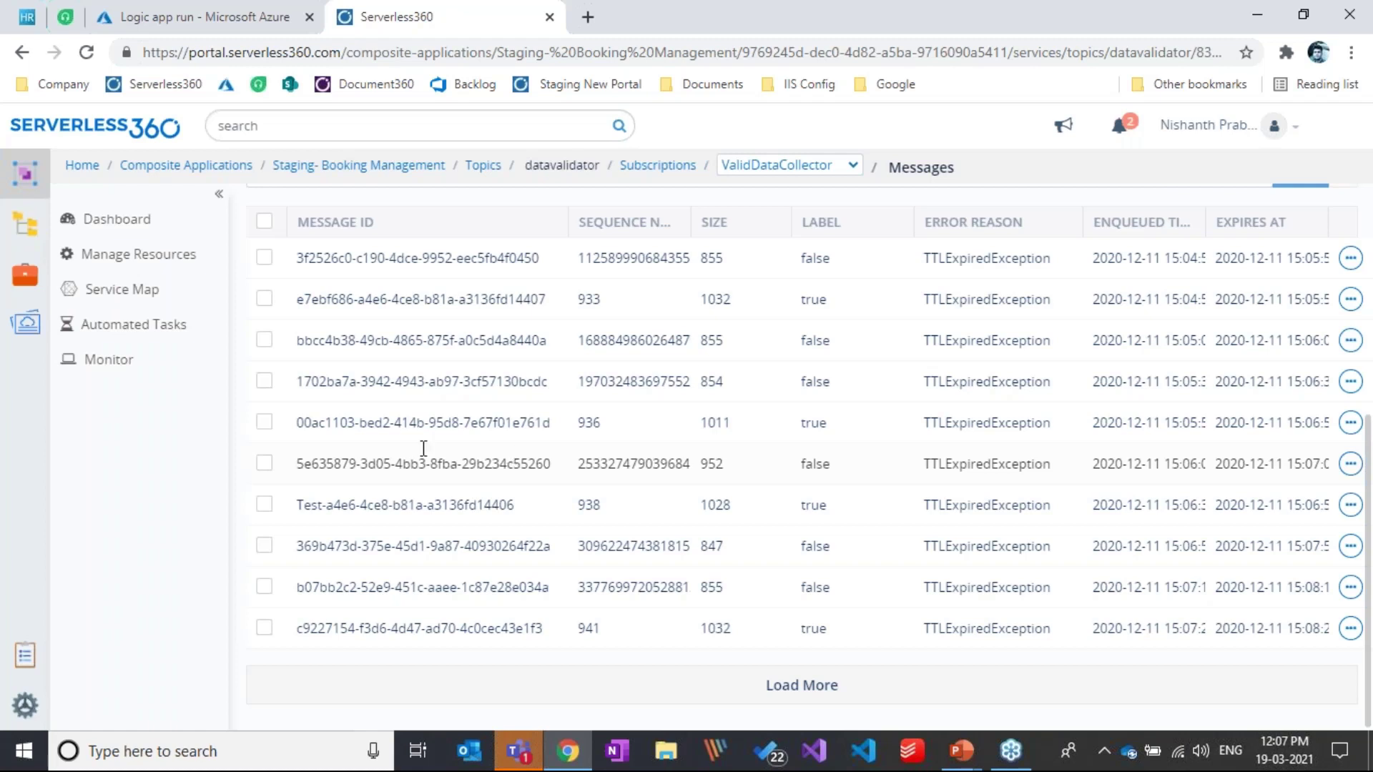
Step: Open the automated tasks and review the configuration of the Purge Invalid Messages task, including its dead-letter reason
{"action": "left_click", "coordinate": [107, 330]}
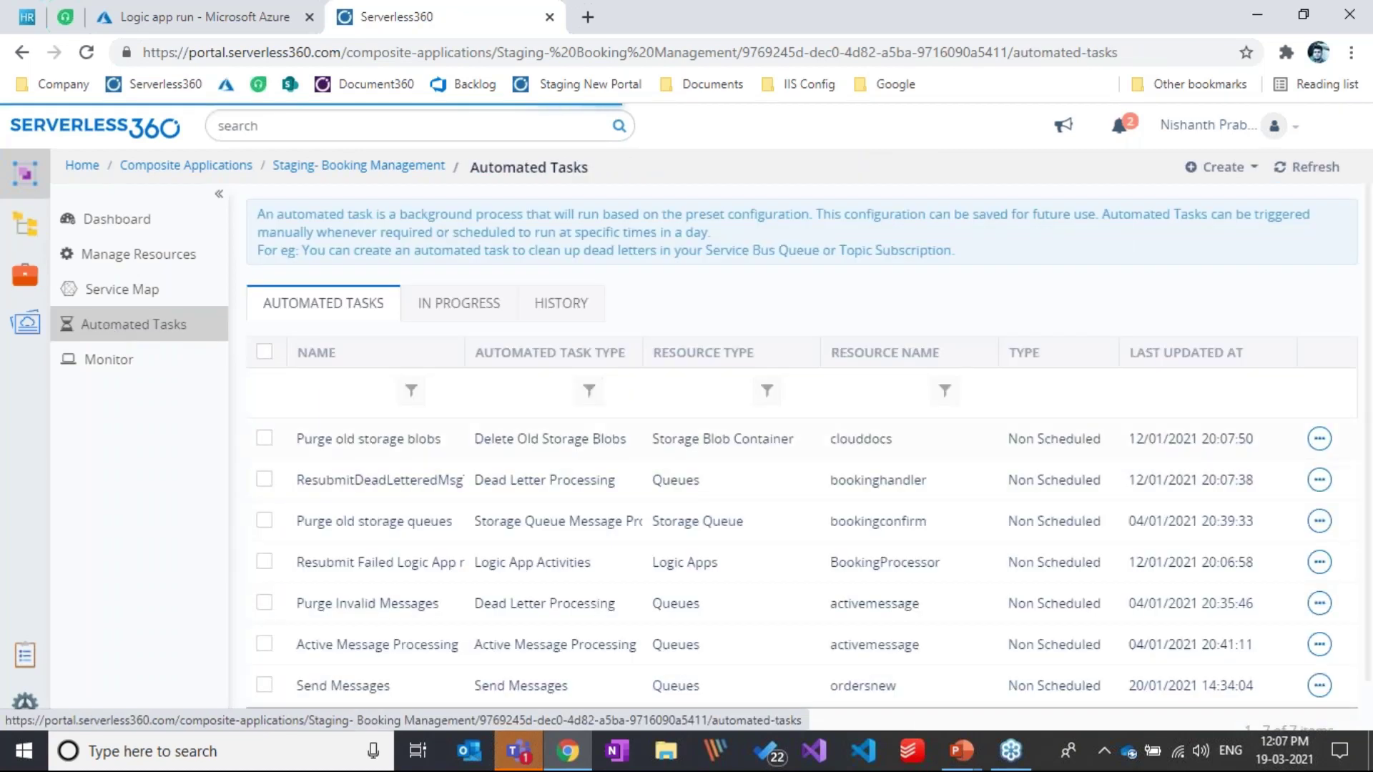
{"action": "scroll", "coordinate": [1349, 444], "scroll_direction": "down", "scroll_amount": 2}
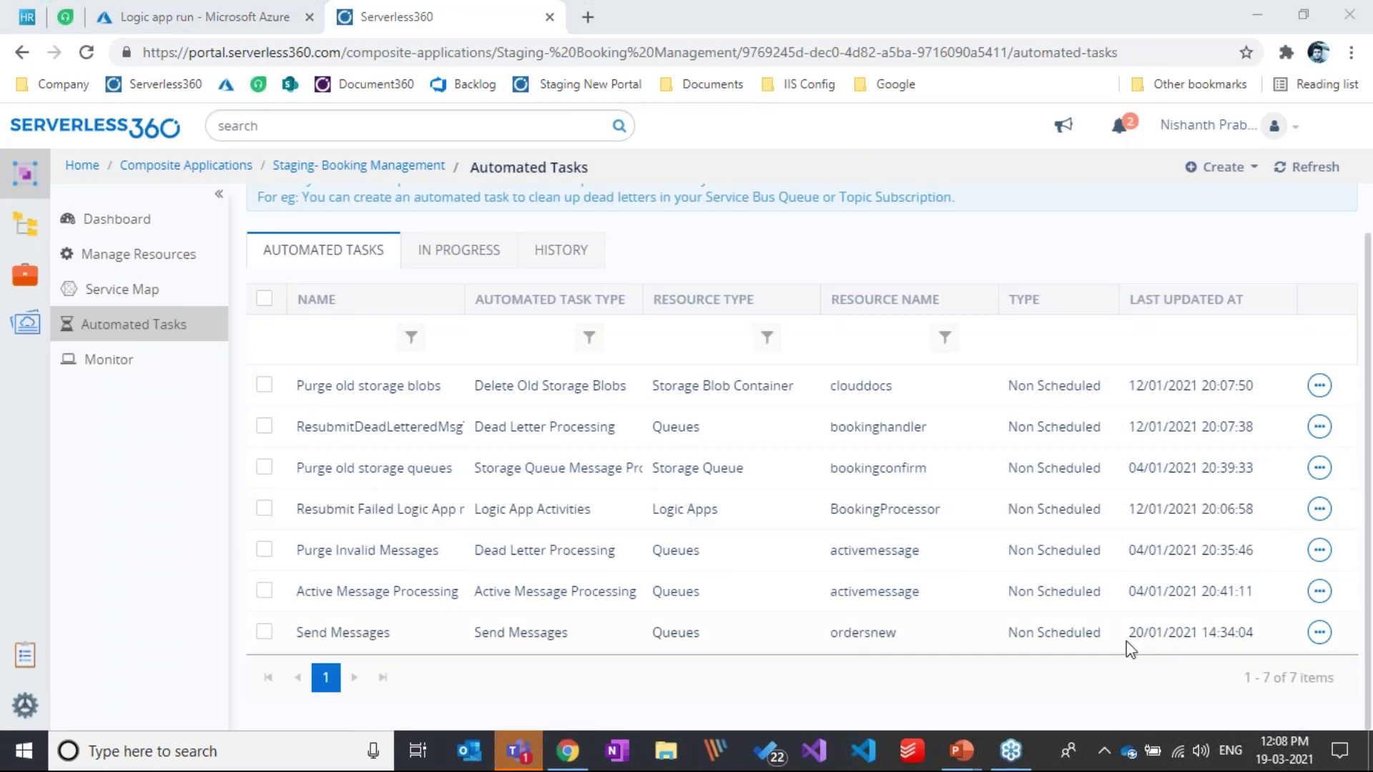
{"action": "left_click", "coordinate": [1320, 550]}
{"action": "left_click", "coordinate": [1244, 522]}
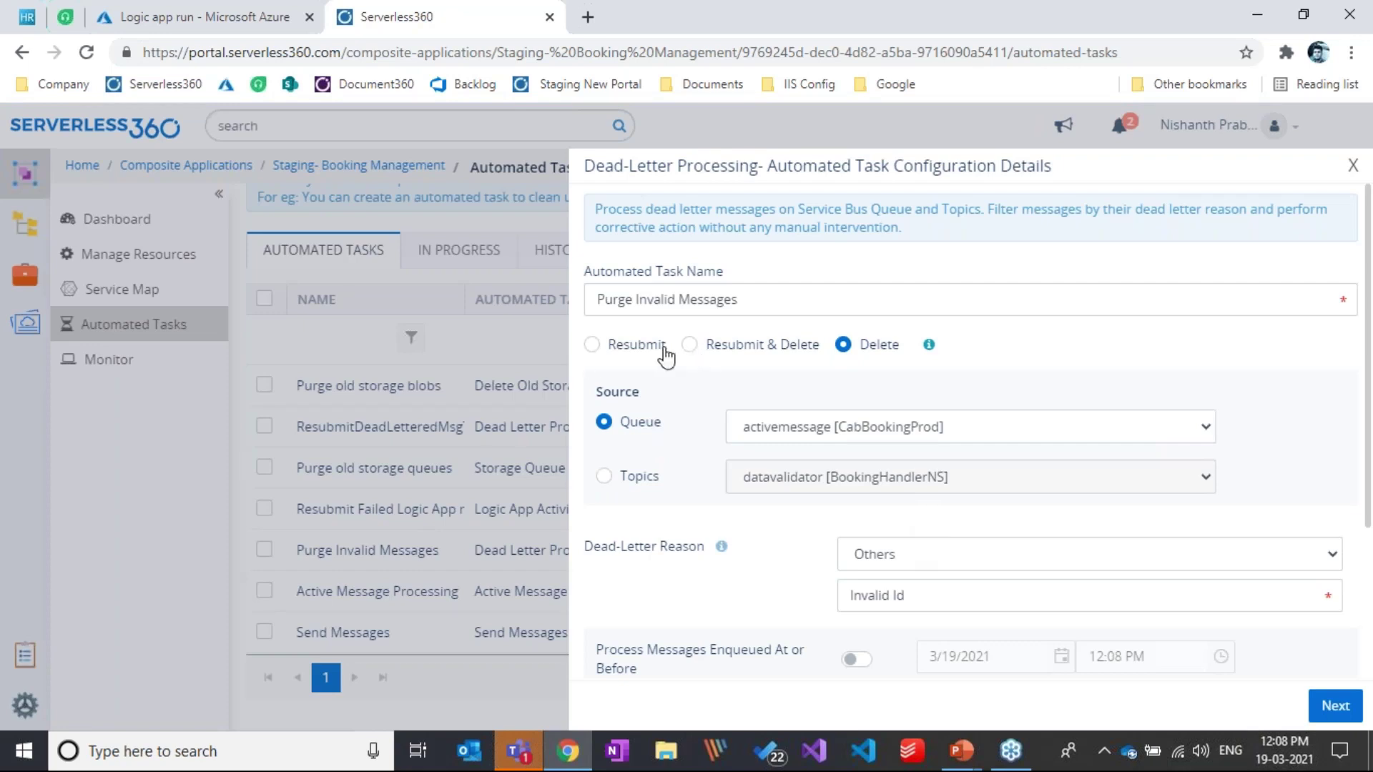
{"action": "scroll", "coordinate": [726, 420], "scroll_direction": "down", "scroll_amount": 1}
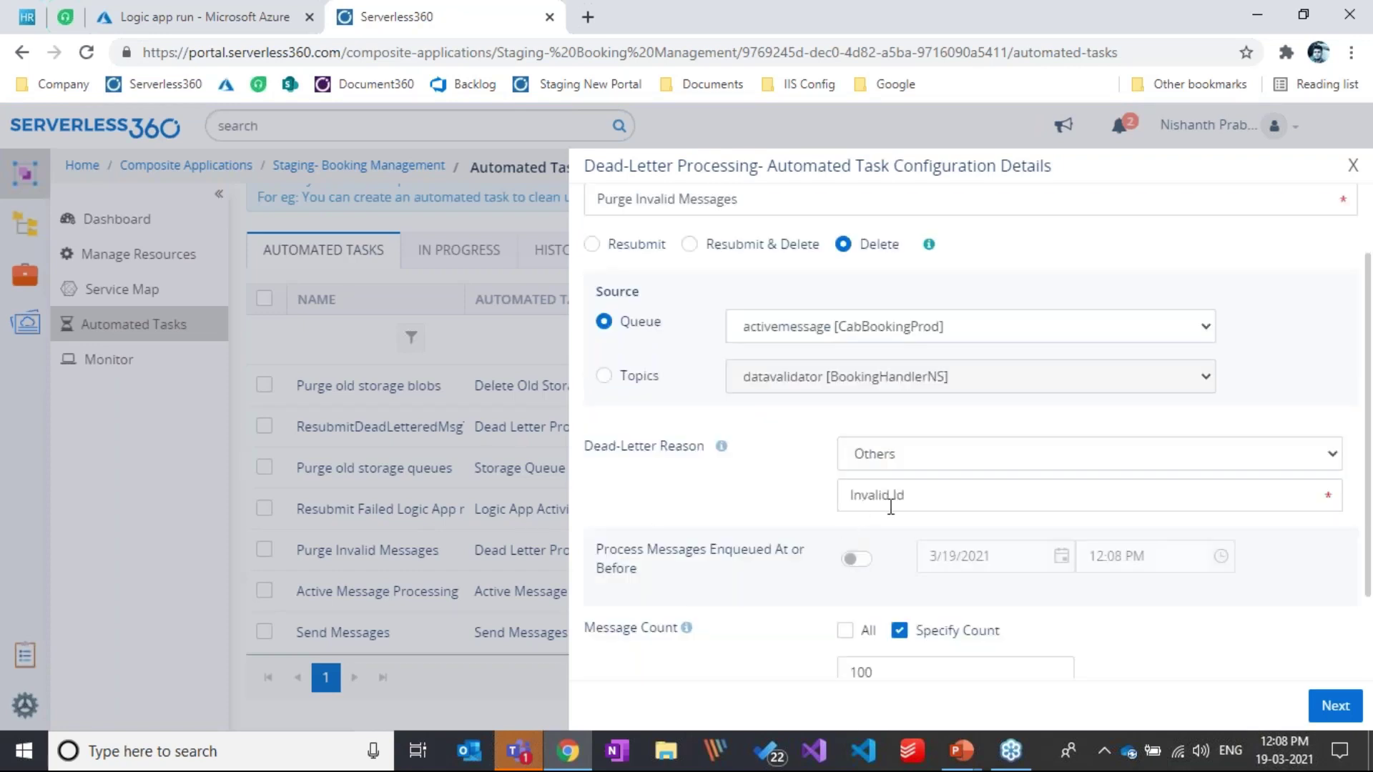
{"action": "left_click_drag", "start_coordinate": [909, 494], "coordinate": [807, 497]}
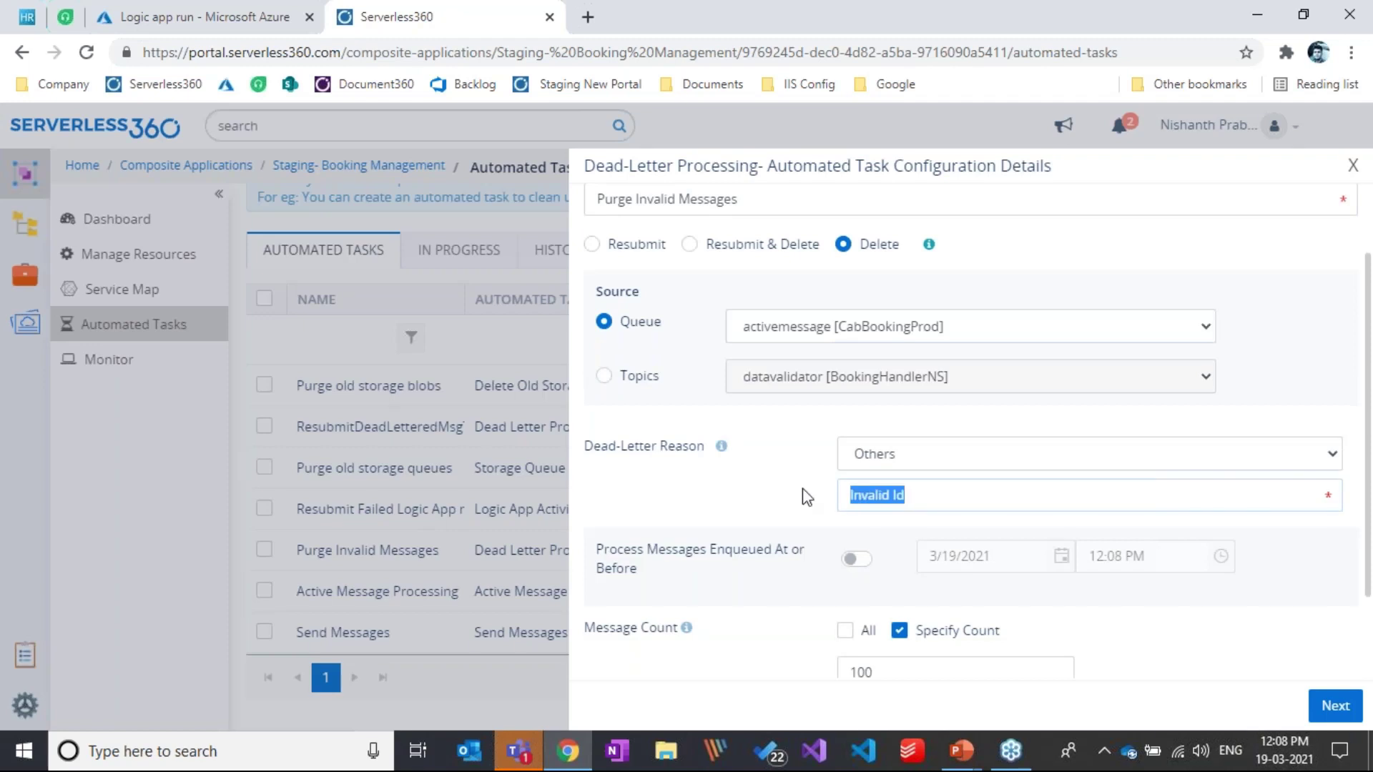
{"action": "left_click", "coordinate": [886, 498]}
{"action": "left_click", "coordinate": [1329, 708]}
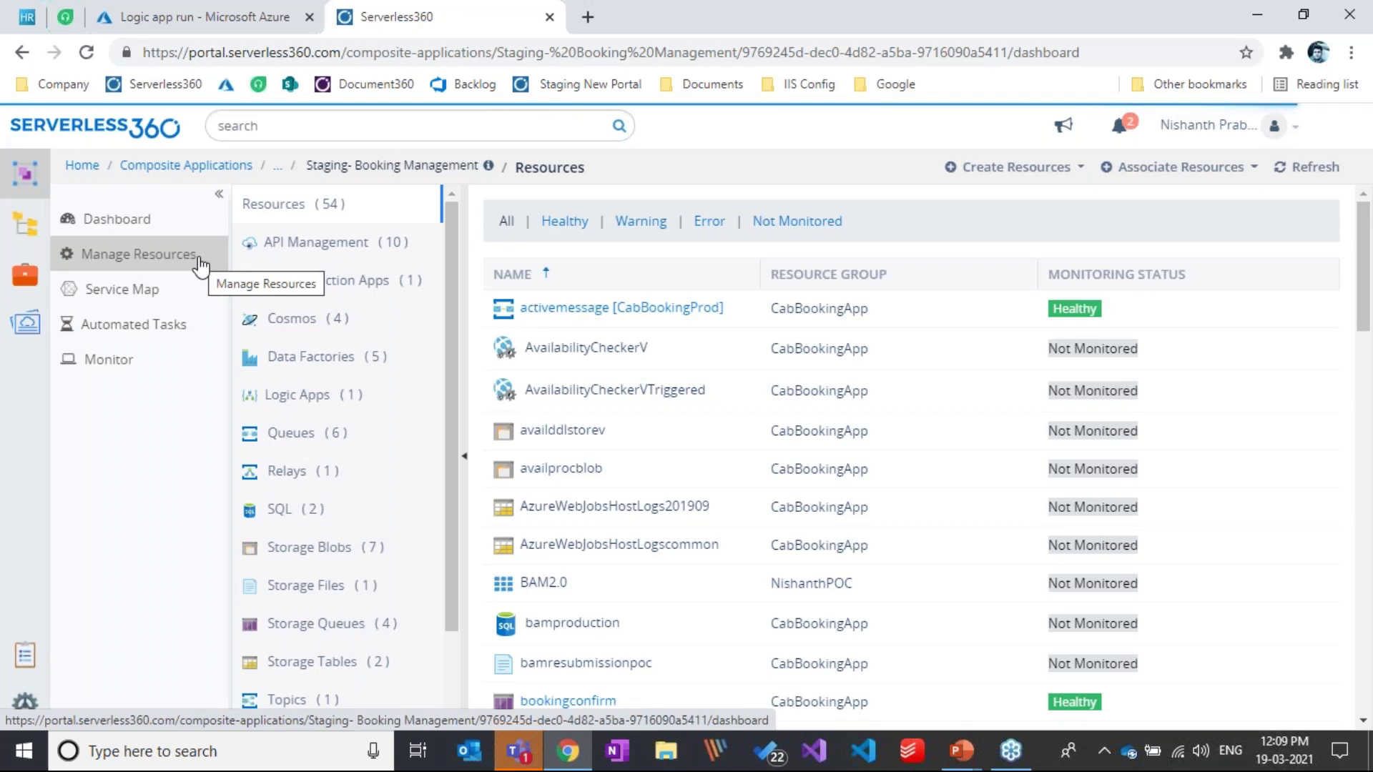
Step: Go to the monitors of Staging- Booking Management and open the resources of the DM - Performance detection Monitor
{"action": "left_click", "coordinate": [130, 365]}
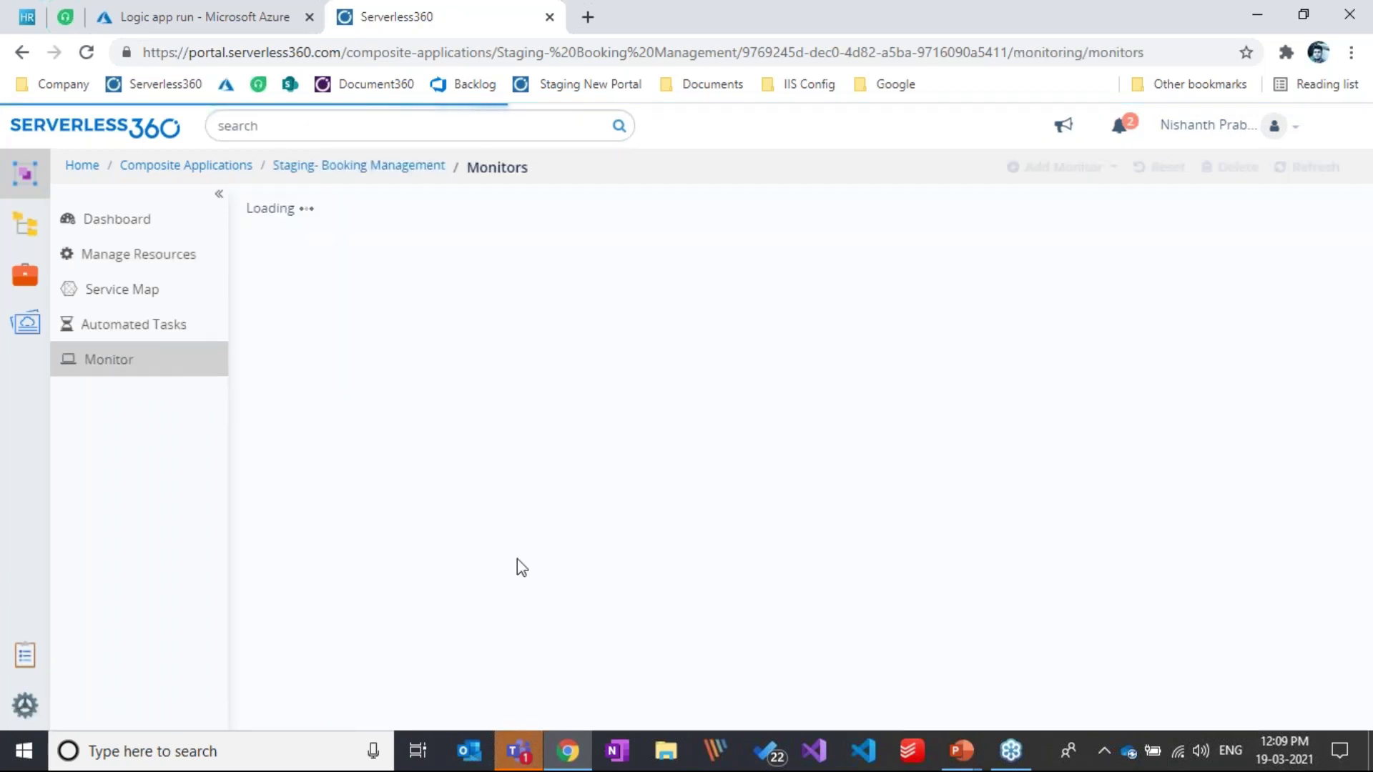
{"action": "scroll", "coordinate": [552, 490], "scroll_direction": "down", "scroll_amount": 1}
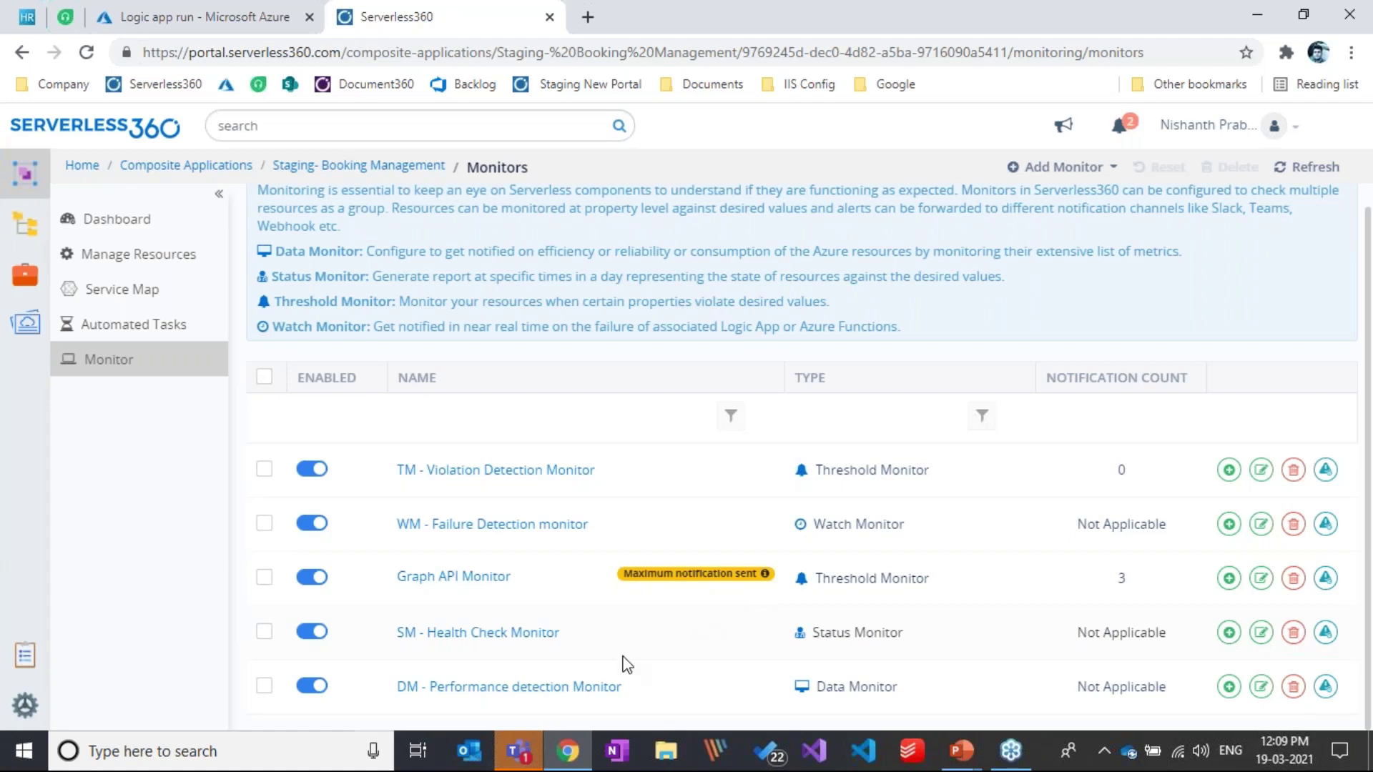
{"action": "left_click", "coordinate": [529, 690]}
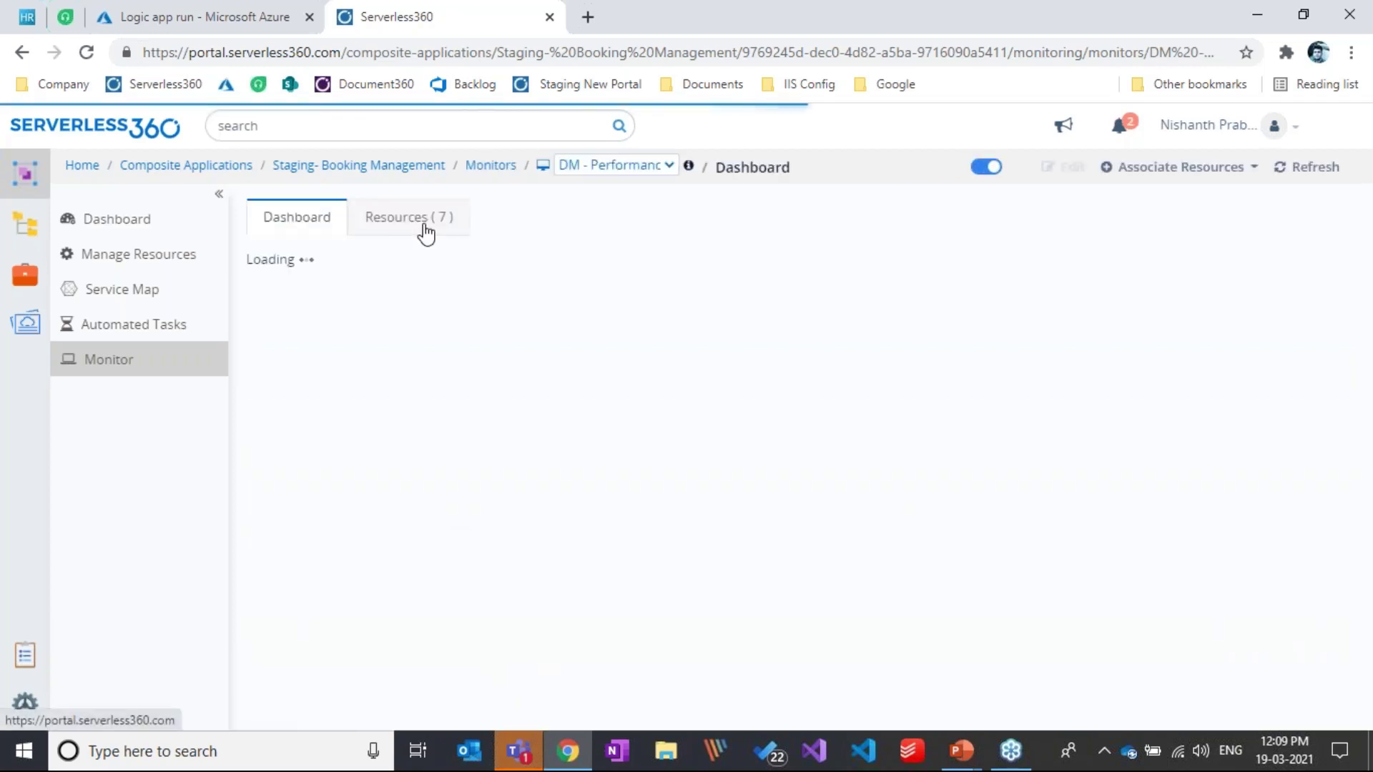
{"action": "left_click", "coordinate": [426, 233]}
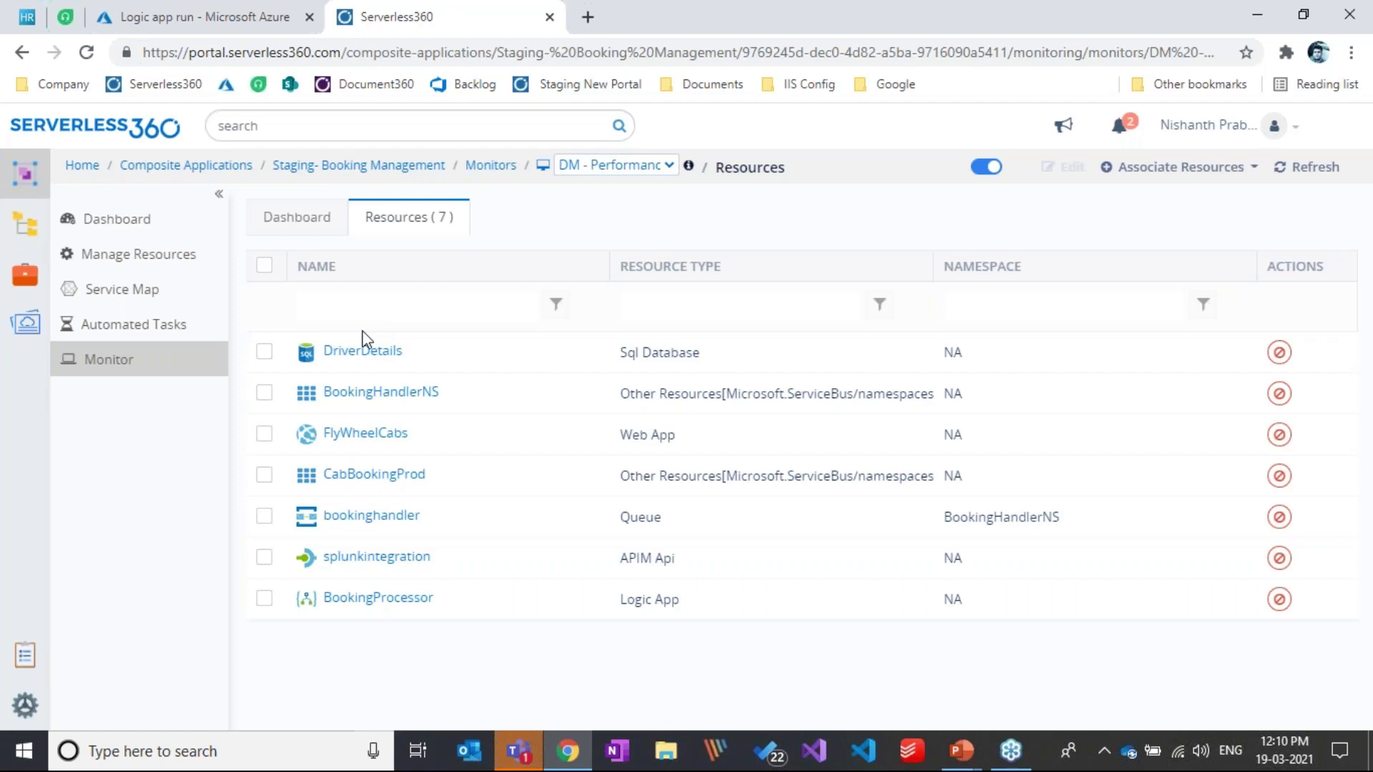
Step: Open the monitored properties of the bookinghandler queue and examine its metrics with their warning and error thresholds
{"action": "left_click", "coordinate": [380, 518]}
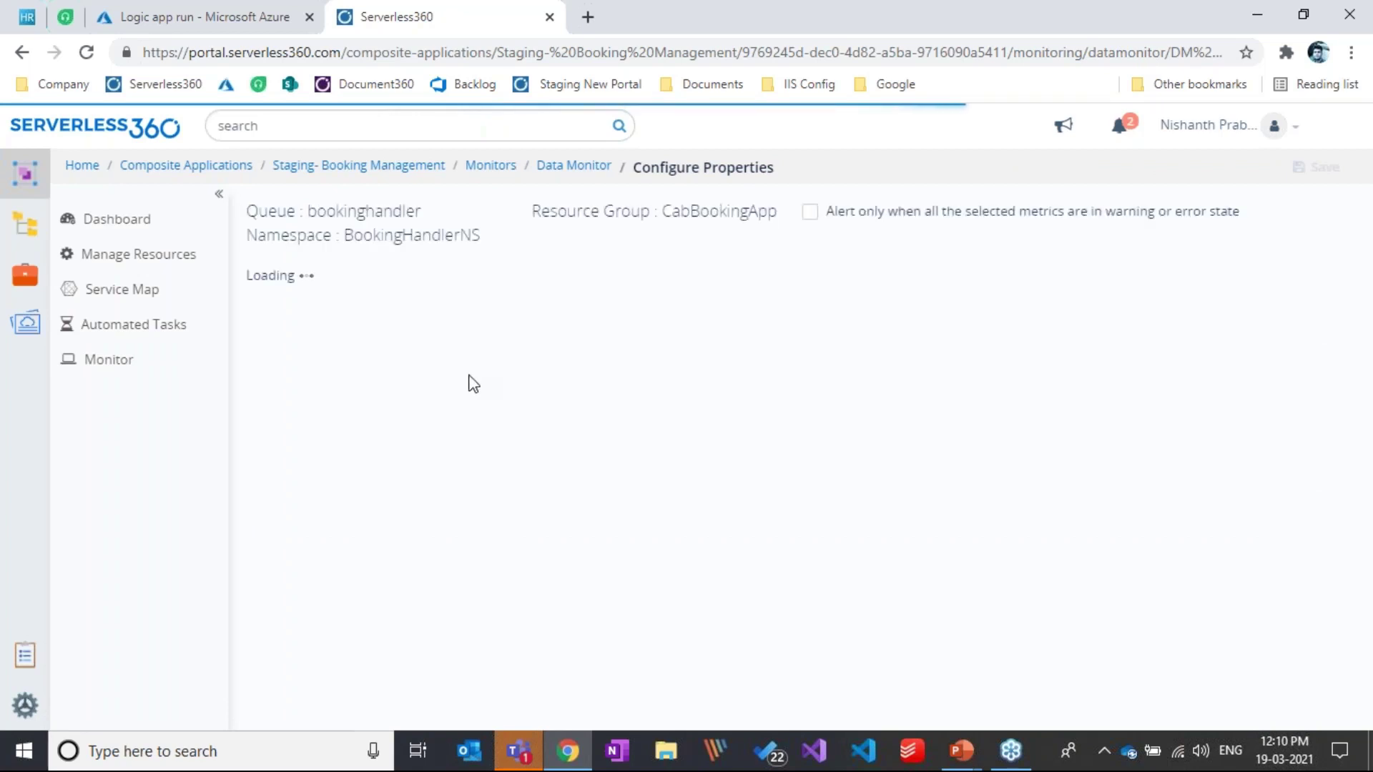
{"action": "scroll", "coordinate": [381, 595], "scroll_direction": "down", "scroll_amount": 1}
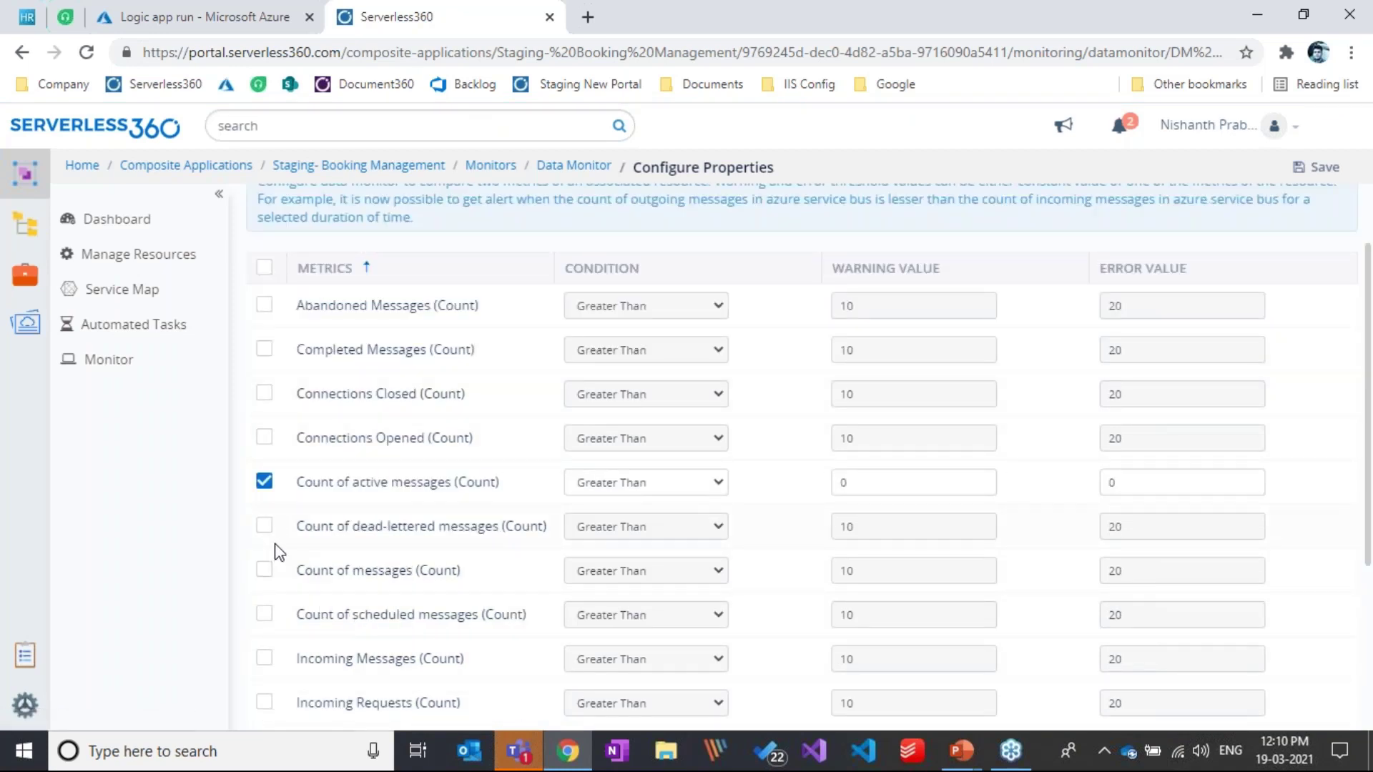
{"action": "scroll", "coordinate": [294, 537], "scroll_direction": "down", "scroll_amount": 2}
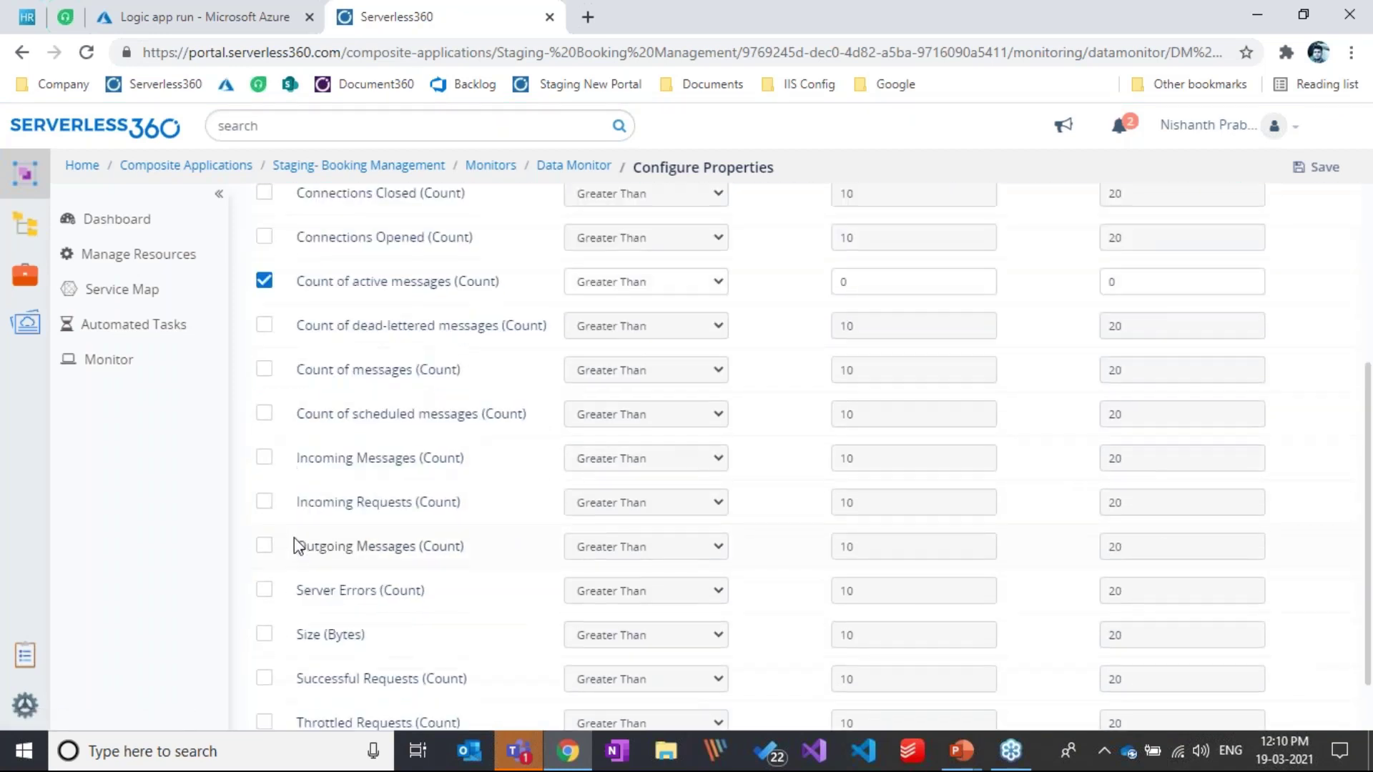
Step: Enable monitoring of Incoming Messages (Count) for the bookinghandler queue with Outgoing Messages as the Greater Than warning threshold, and save the configuration
{"action": "left_click", "coordinate": [265, 458]}
{"action": "left_click_drag", "start_coordinate": [864, 458], "coordinate": [742, 455]}
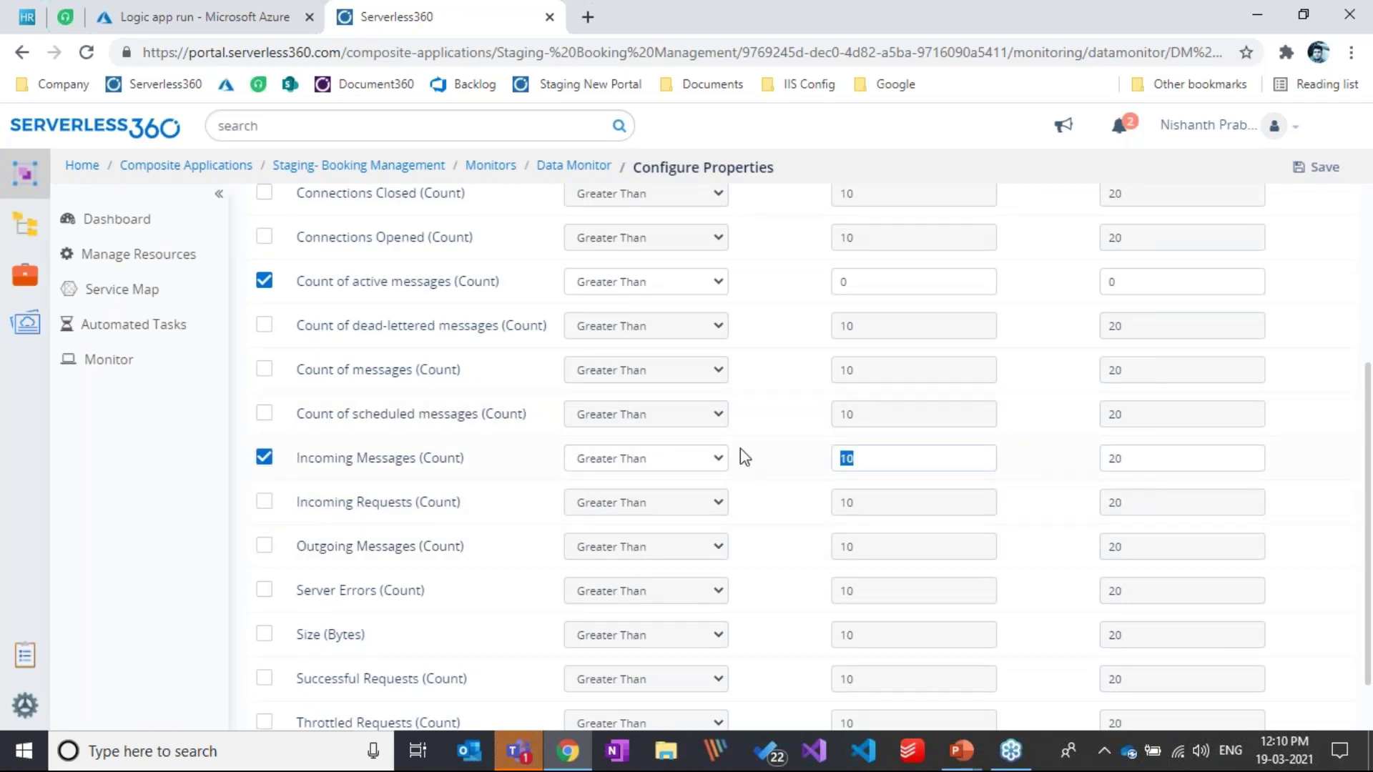
{"action": "key", "text": "BackSpace"}
{"action": "type", "text": "0"}
{"action": "type", "text": "u"}
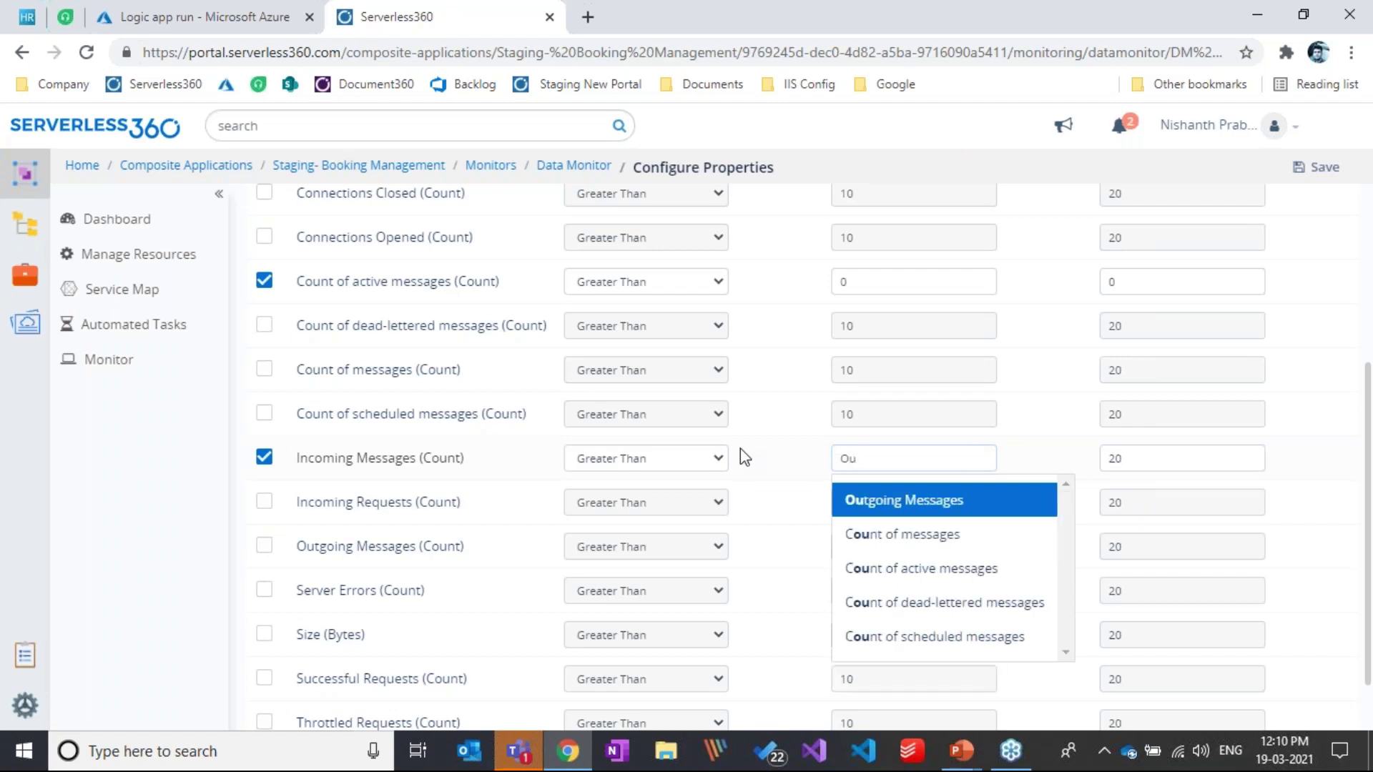
{"action": "left_click", "coordinate": [890, 501]}
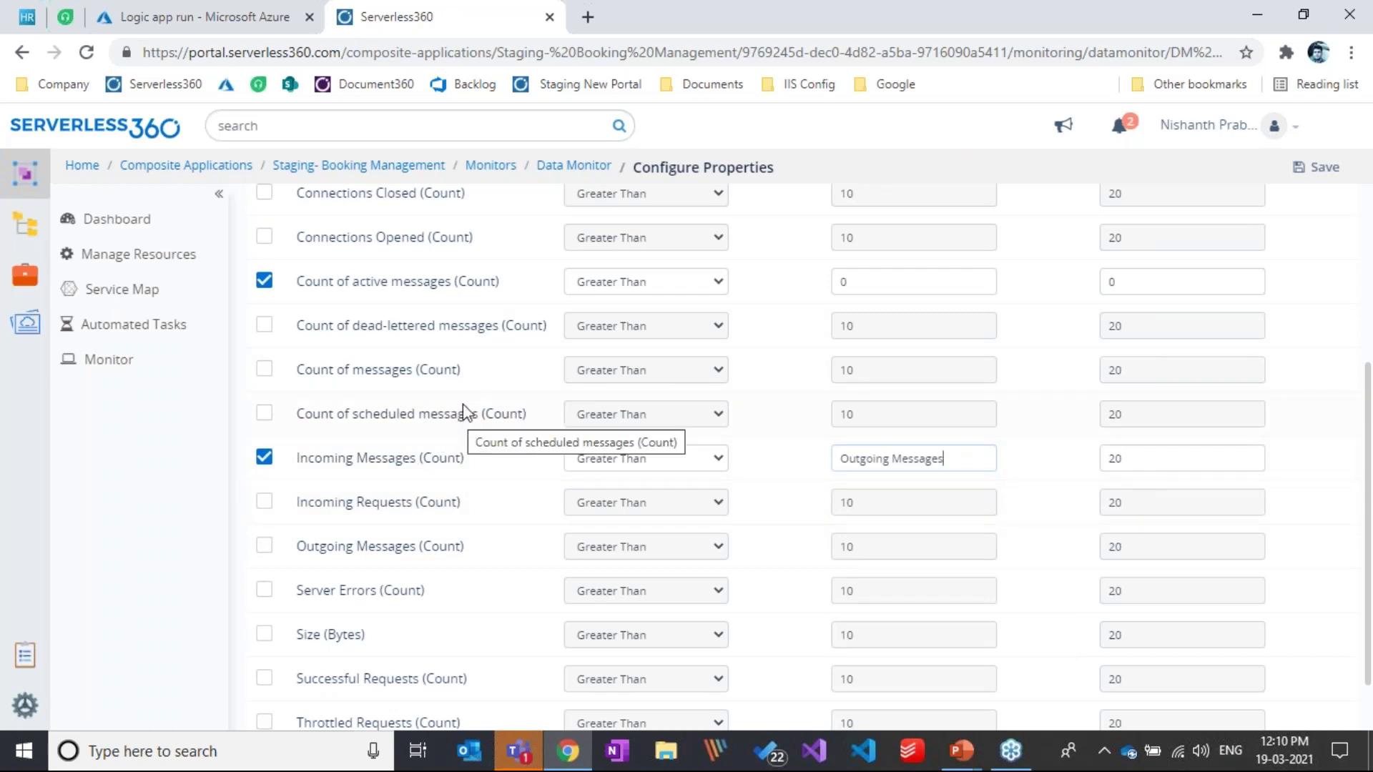
{"action": "left_click", "coordinate": [1315, 167]}
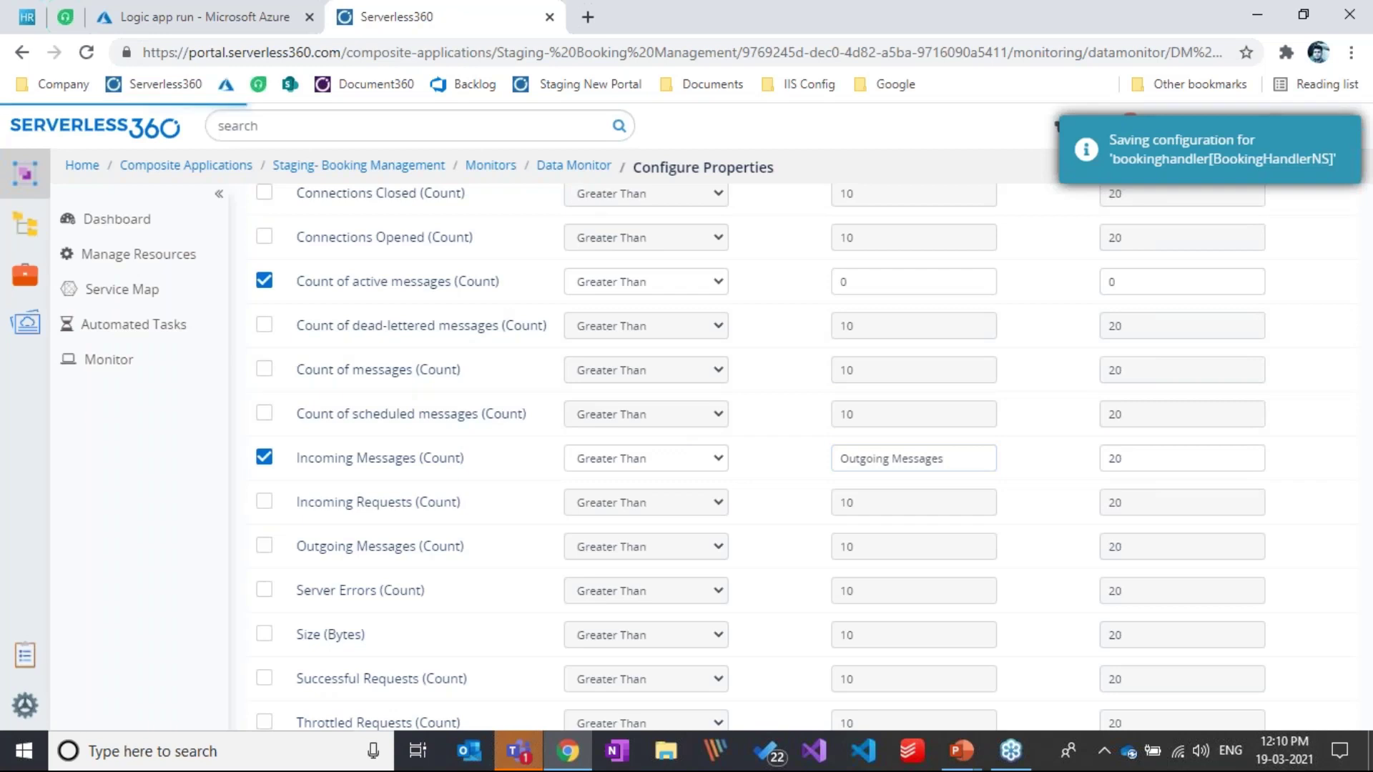
Step: Return to the monitors list and go to the transaction tracking of Business Activity Monitoring
{"action": "left_click", "coordinate": [565, 170]}
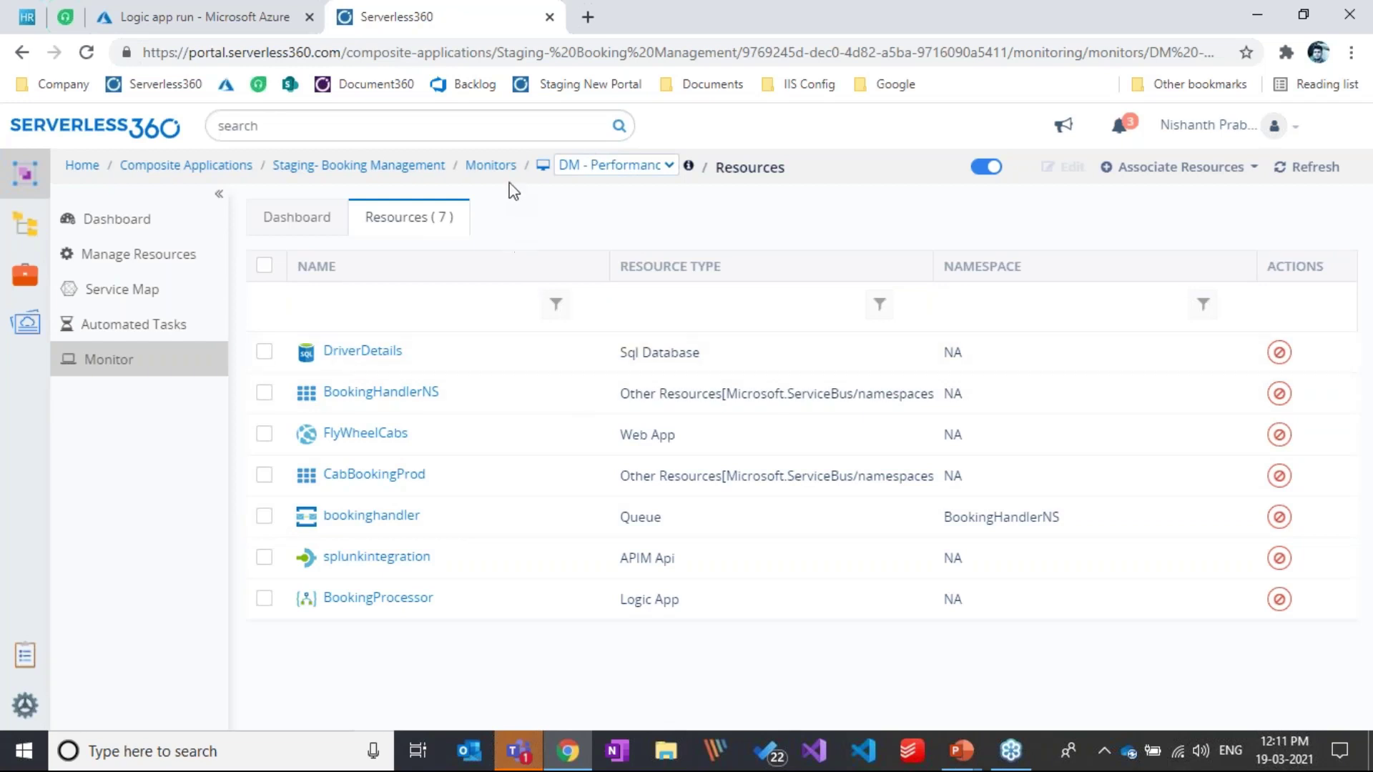
{"action": "left_click", "coordinate": [490, 166]}
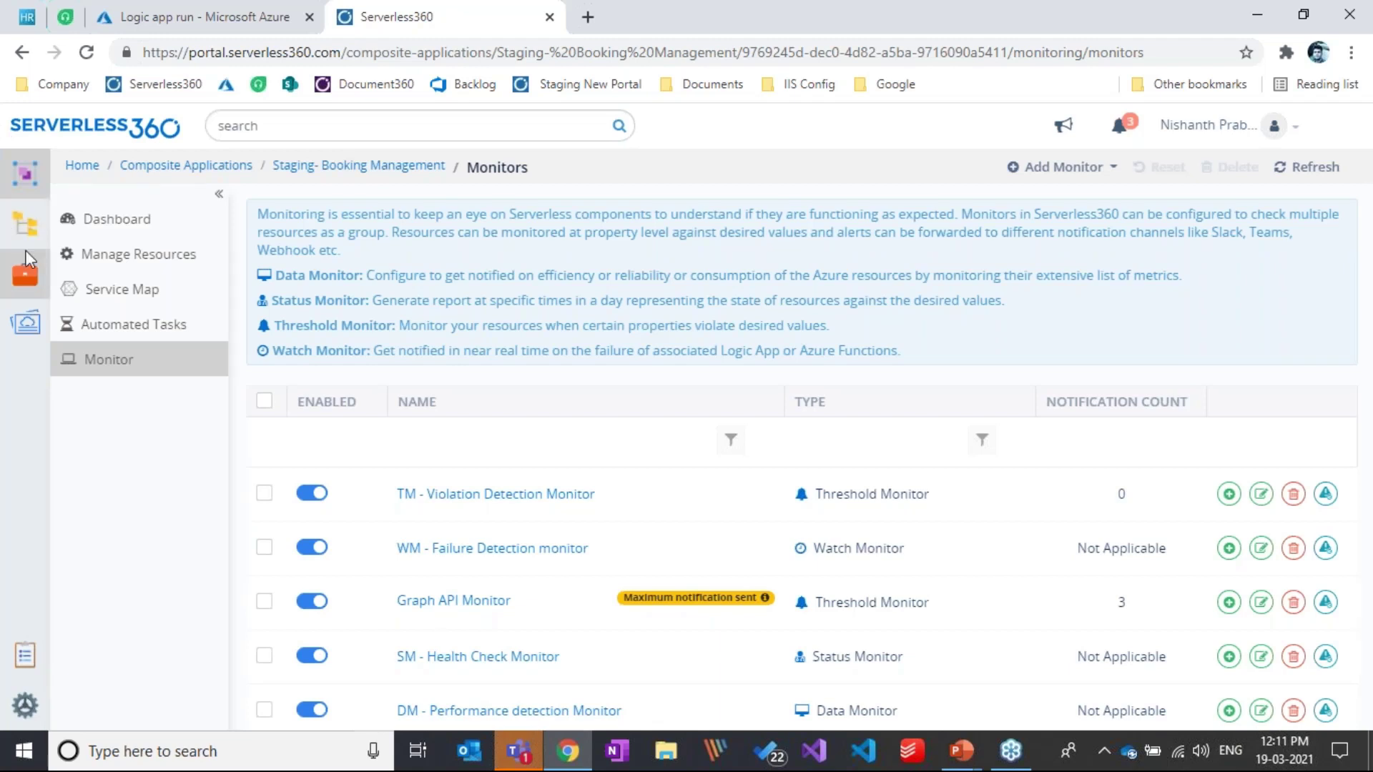
{"action": "left_click", "coordinate": [24, 279]}
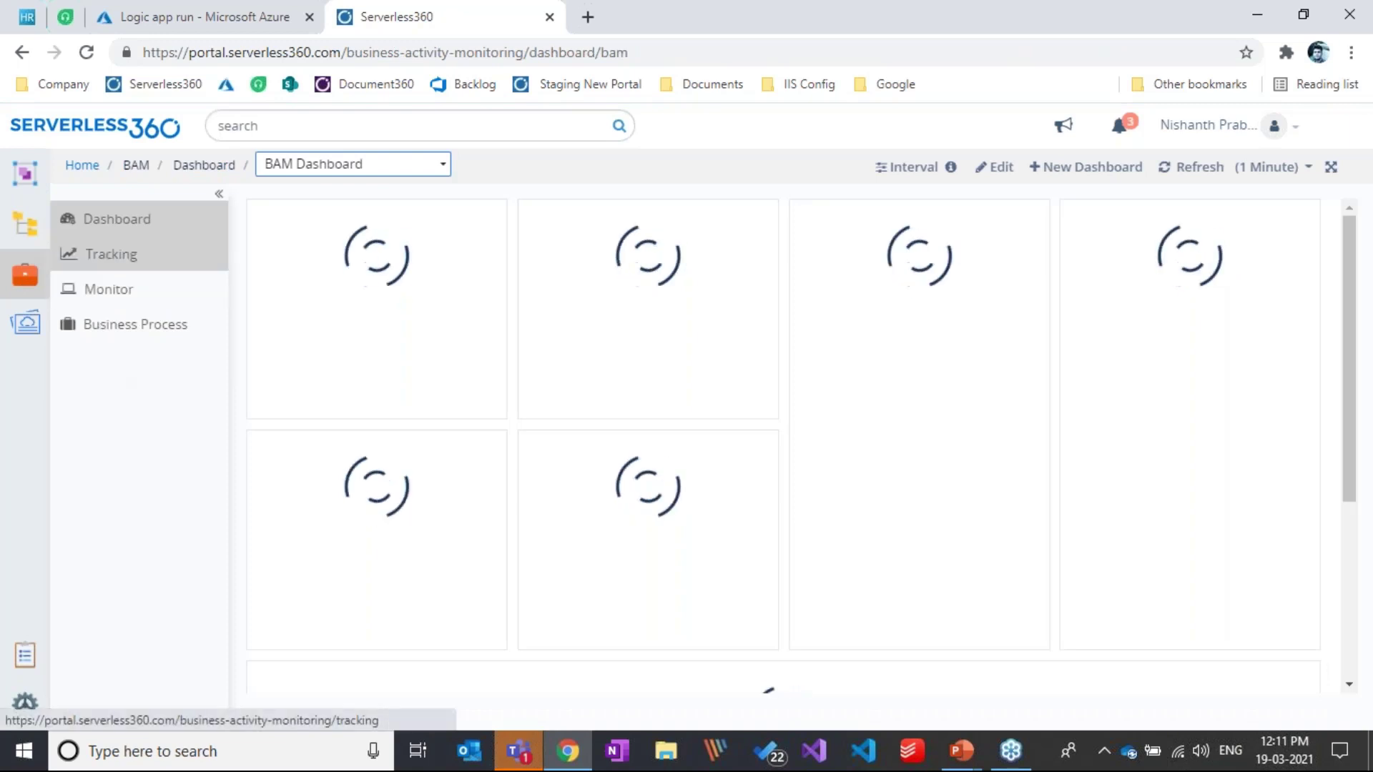
{"action": "left_click", "coordinate": [137, 259]}
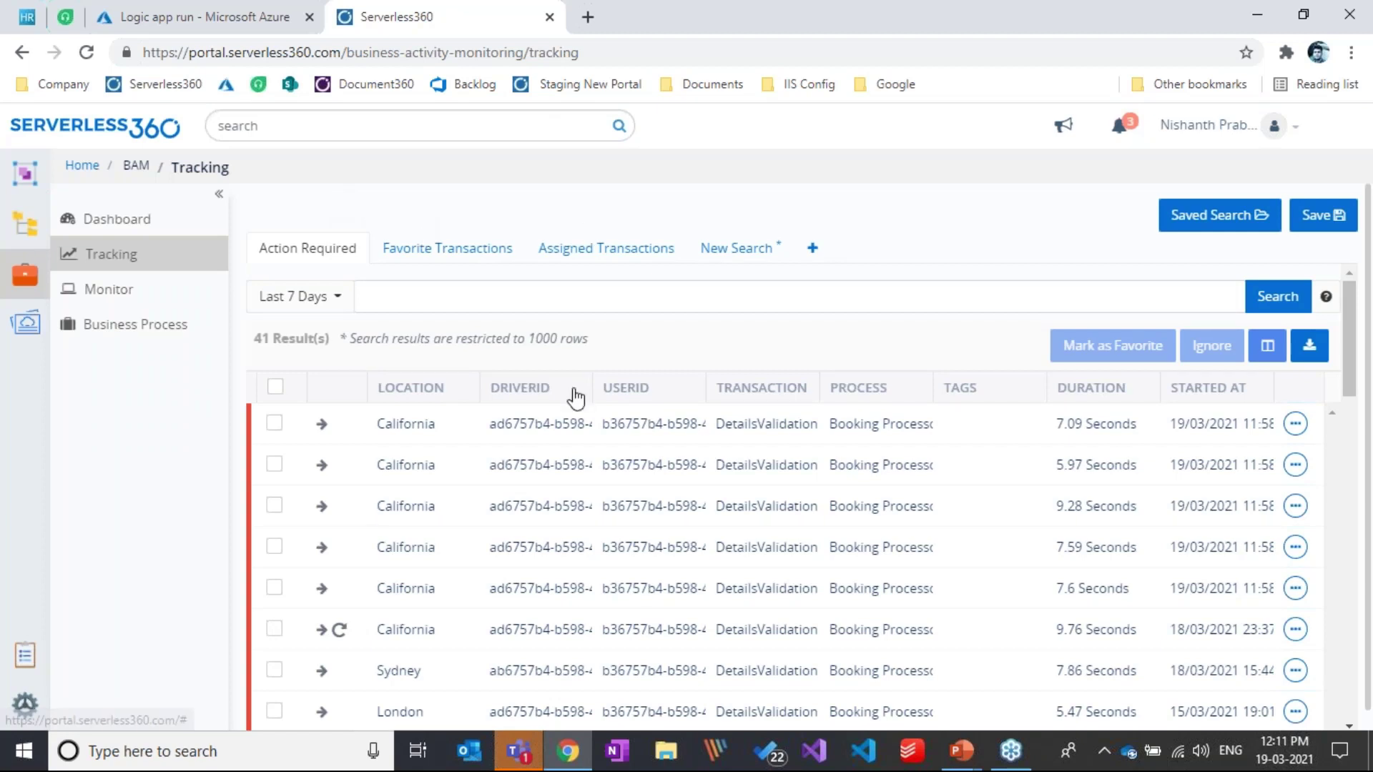
Step: Open the message flow of the first listed transaction in expanded view and examine the exception of the SendMsgToInvalidSub stage
{"action": "left_click", "coordinate": [601, 432]}
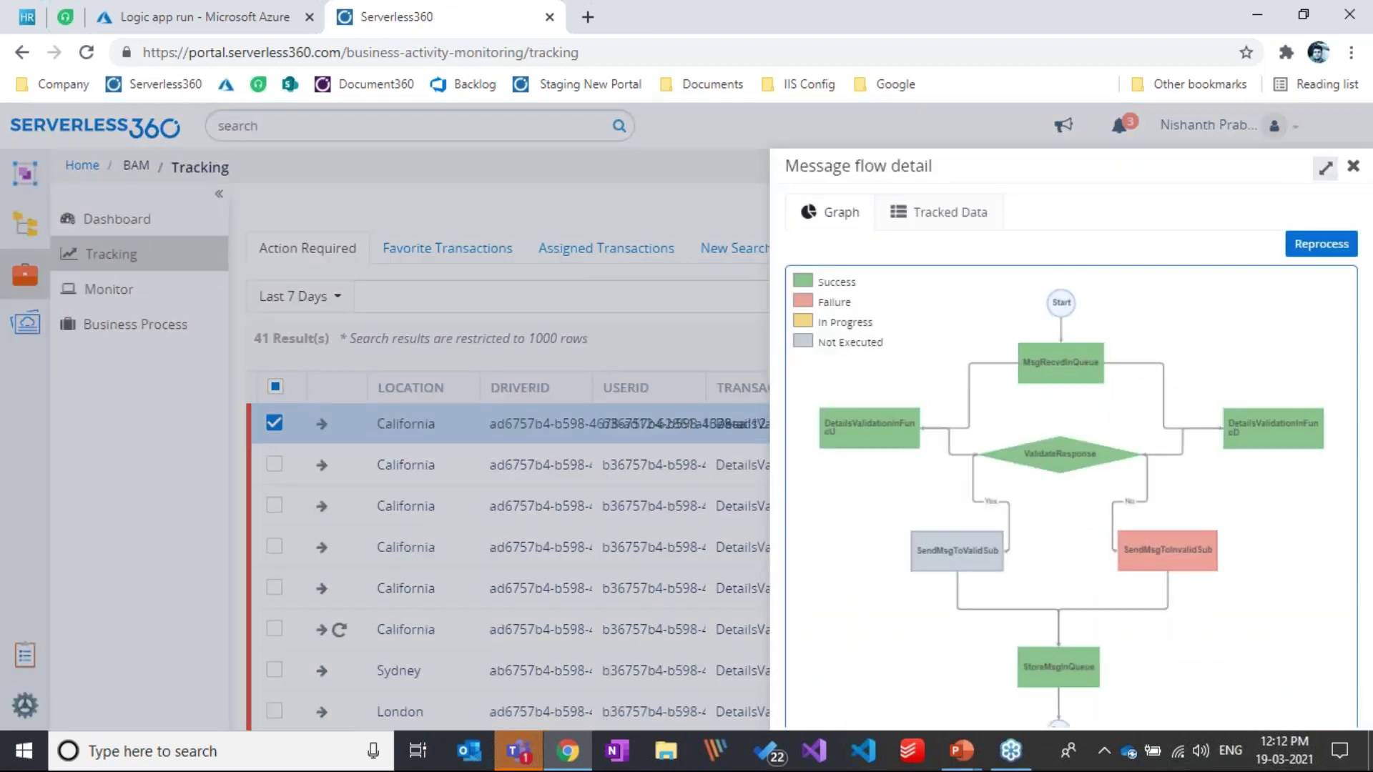
{"action": "left_click", "coordinate": [1325, 166]}
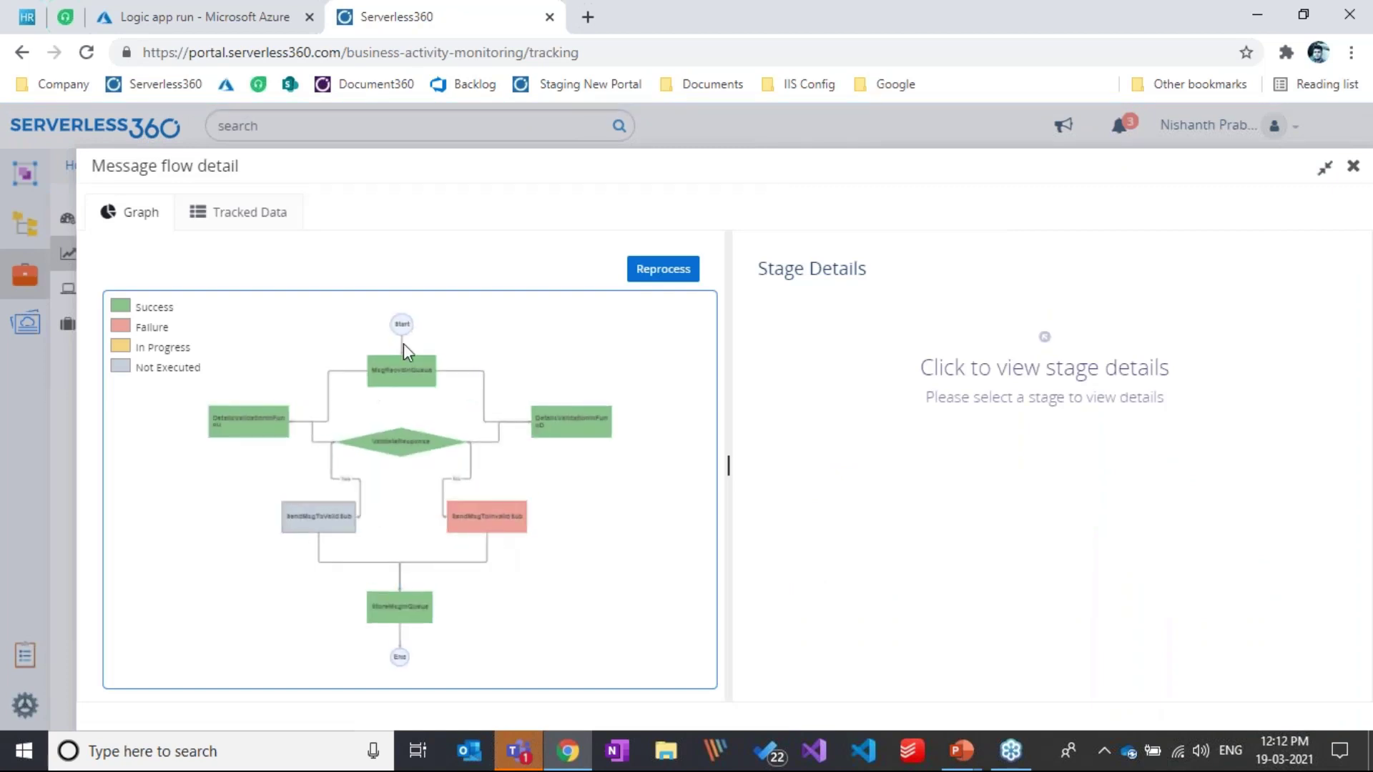
{"action": "left_click", "coordinate": [509, 523]}
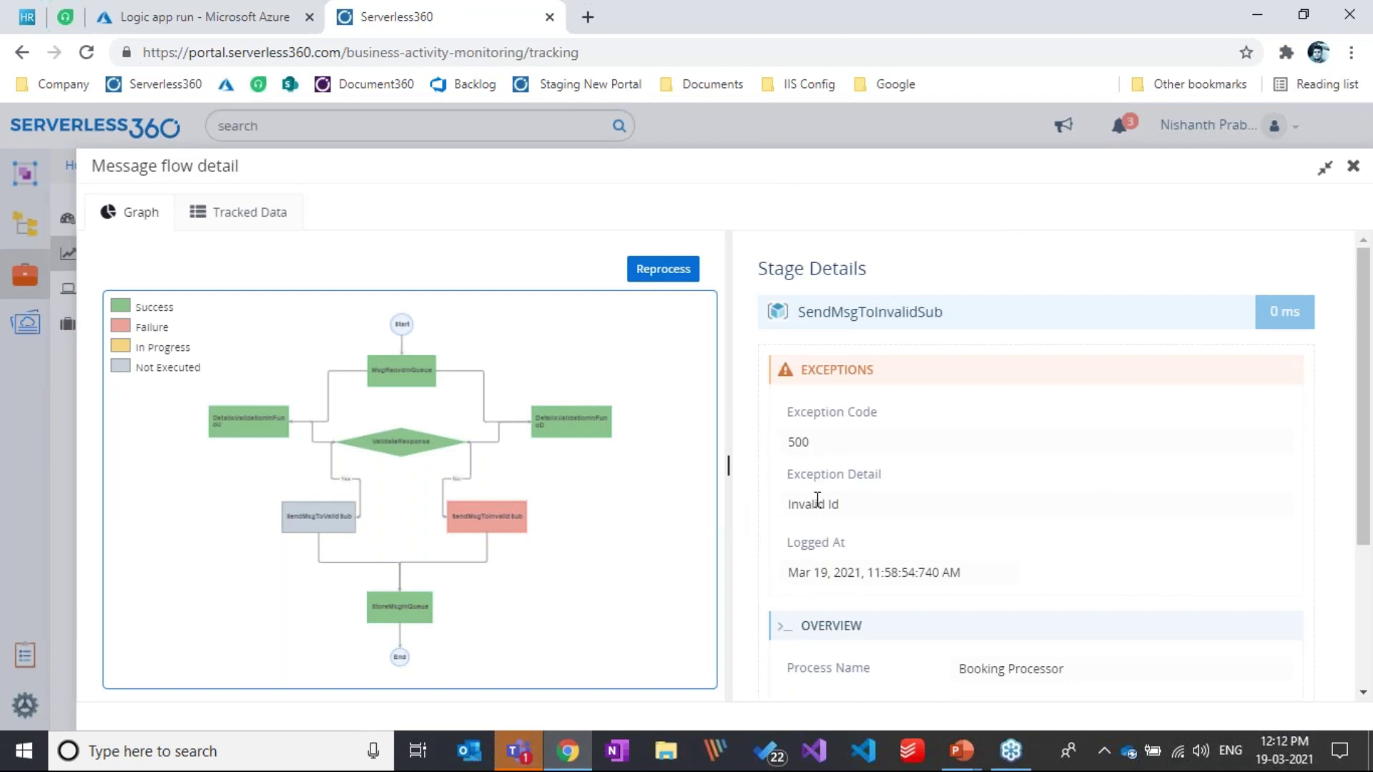
{"action": "left_click_drag", "start_coordinate": [841, 504], "coordinate": [796, 507]}
{"action": "left_click", "coordinate": [915, 521]}
Step: View the MsgRecvdInQueue stage details and expand its archived message to examine the message context properties
{"action": "left_click", "coordinate": [406, 381]}
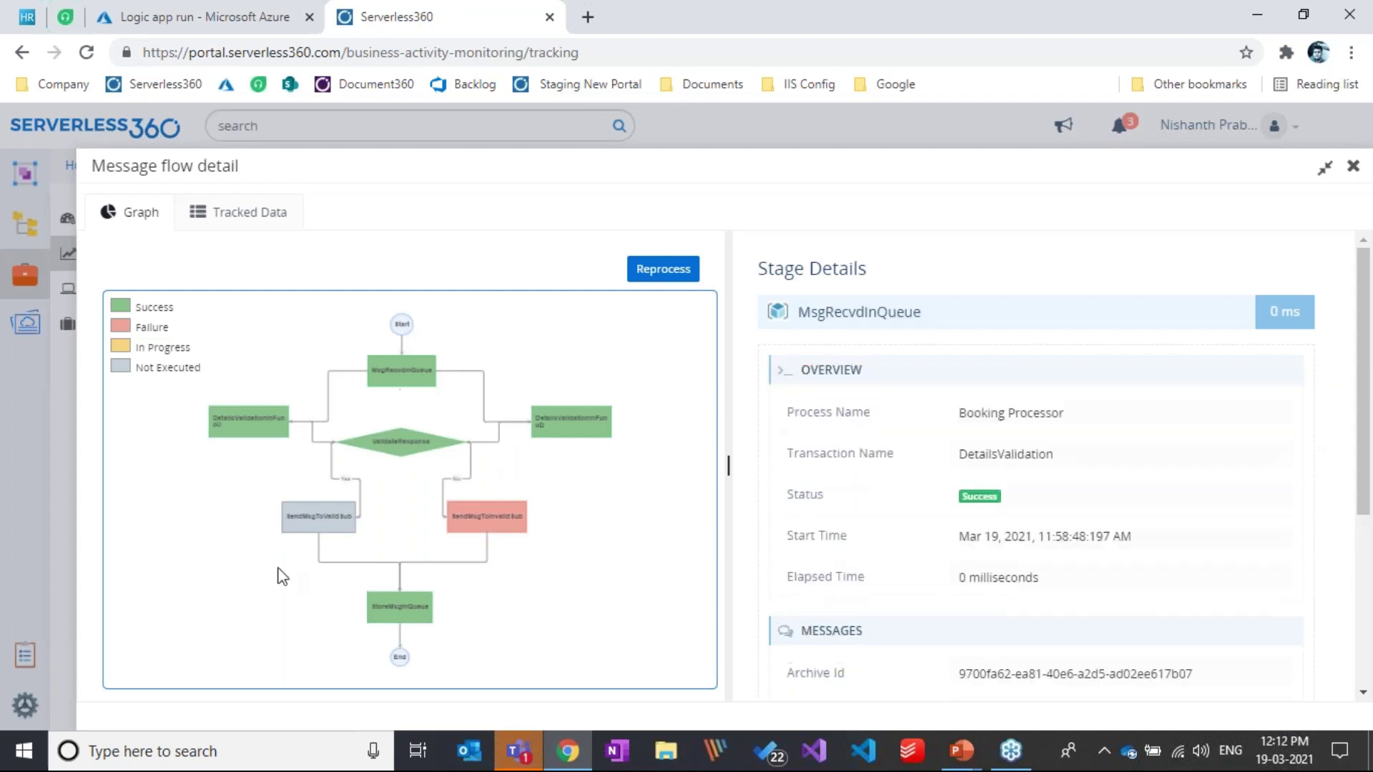
{"action": "scroll", "coordinate": [882, 489], "scroll_direction": "down", "scroll_amount": 4}
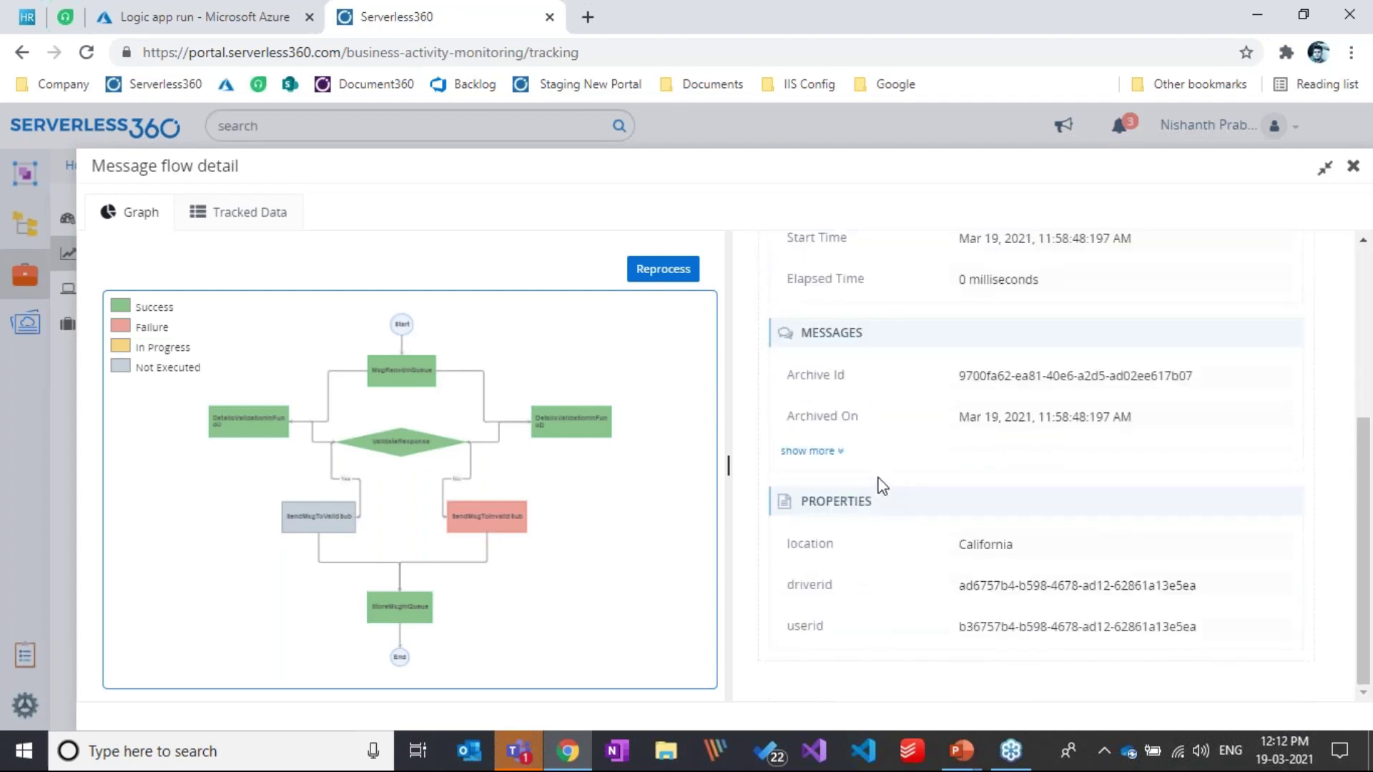
{"action": "left_click", "coordinate": [834, 452]}
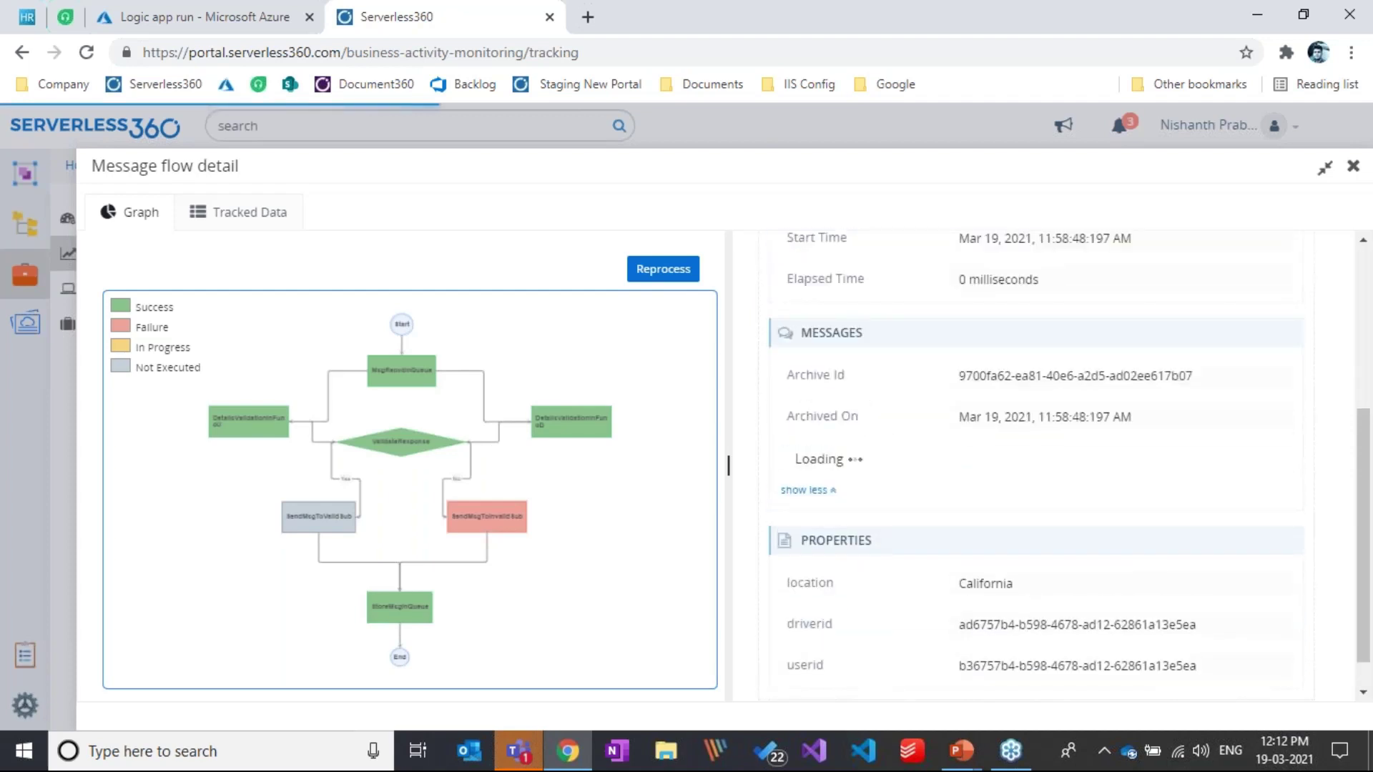
{"action": "scroll", "coordinate": [1001, 511], "scroll_direction": "down", "scroll_amount": 5}
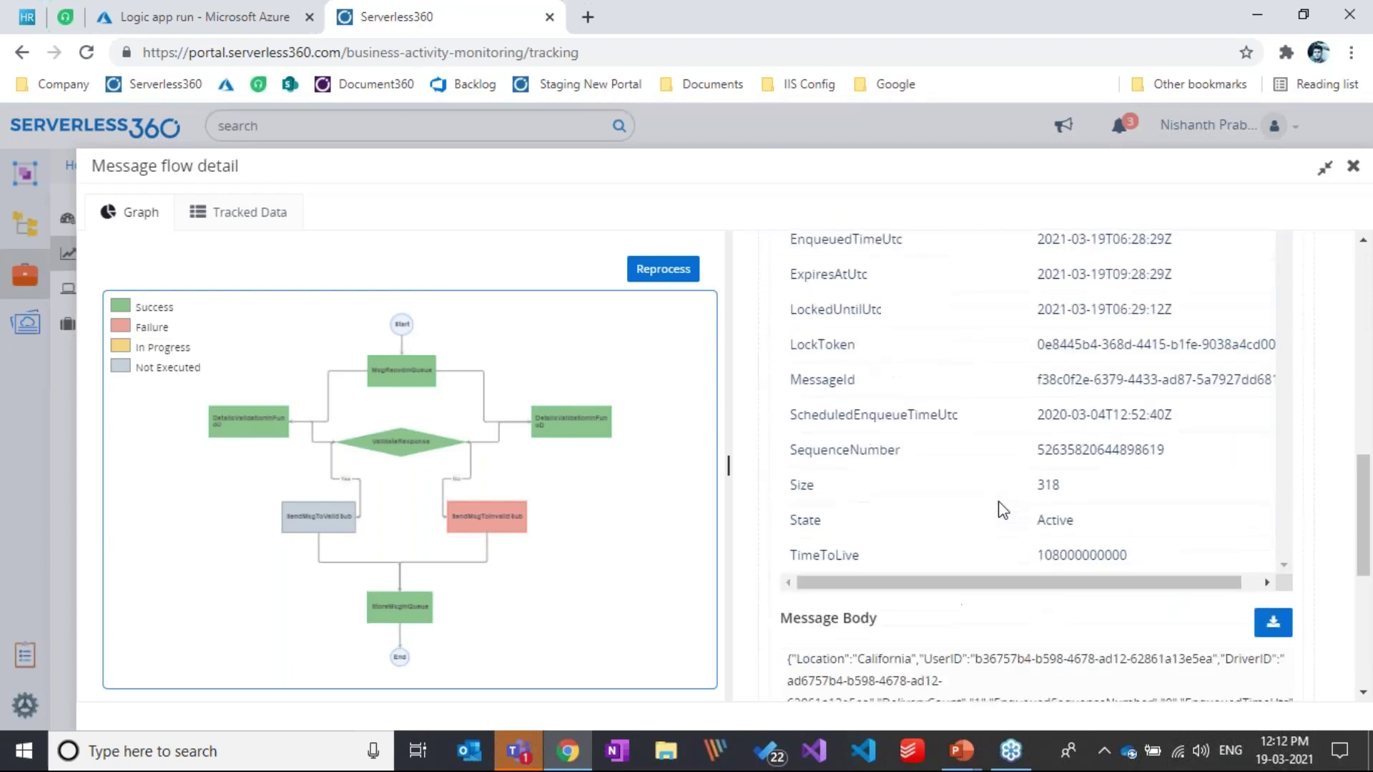
{"action": "scroll", "coordinate": [941, 506], "scroll_direction": "up", "scroll_amount": 1}
{"action": "left_click_drag", "start_coordinate": [1037, 409], "coordinate": [1078, 572]}
{"action": "left_click", "coordinate": [1076, 572]}
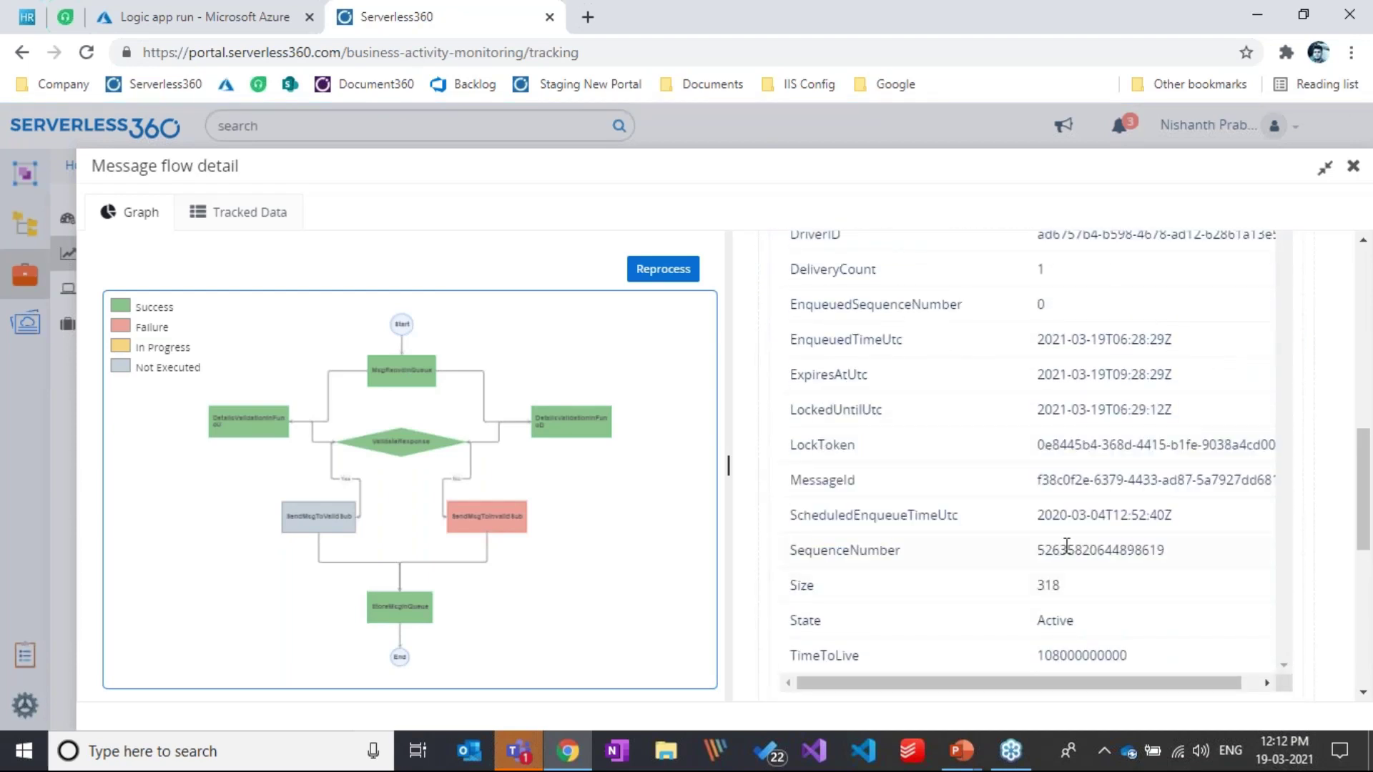
Step: Examine the archived message body and the location, driverid and userid properties of the MsgRecvdInQueue stage
{"action": "scroll", "coordinate": [943, 564], "scroll_direction": "down", "scroll_amount": 4}
{"action": "left_click_drag", "start_coordinate": [943, 563], "coordinate": [815, 503]}
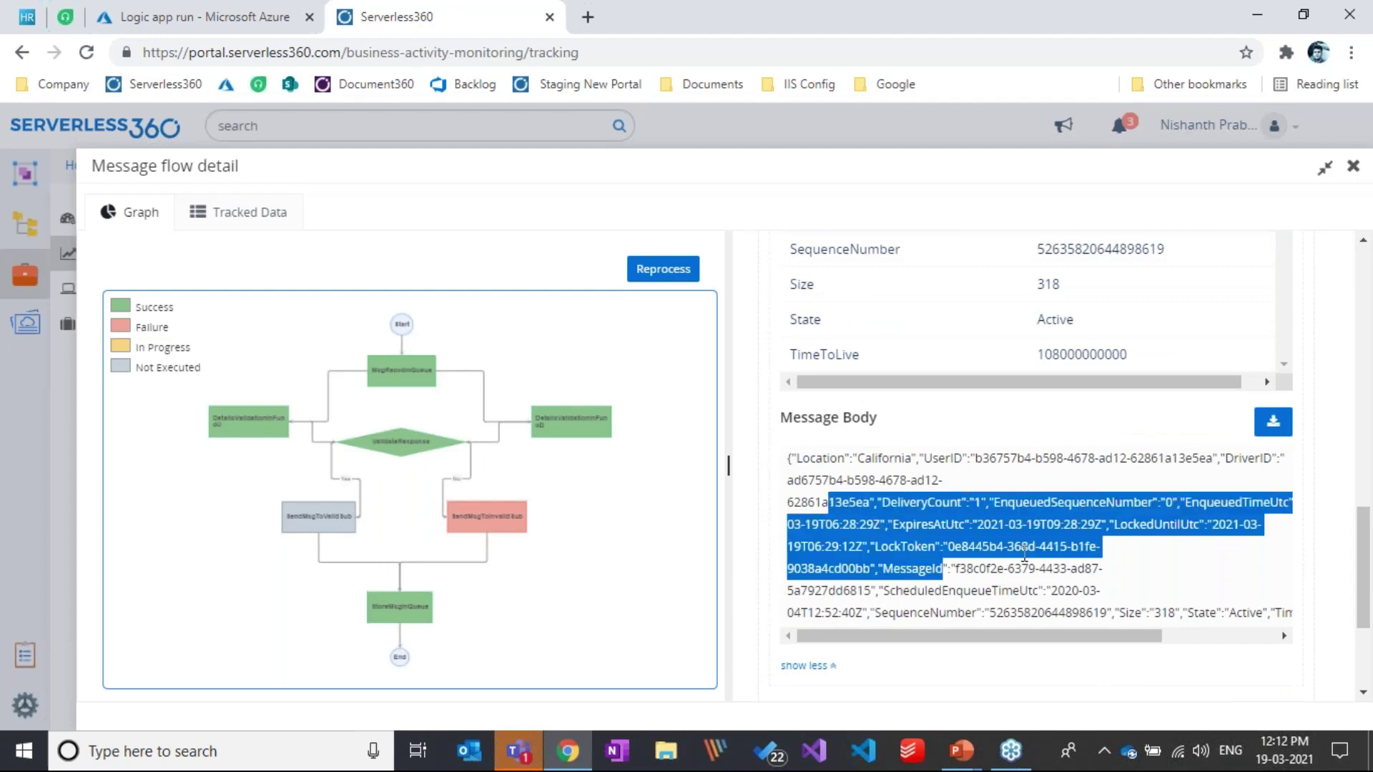
{"action": "left_click", "coordinate": [1016, 547]}
{"action": "scroll", "coordinate": [1006, 539], "scroll_direction": "down", "scroll_amount": 1}
{"action": "scroll", "coordinate": [1006, 539], "scroll_direction": "down", "scroll_amount": 2}
{"action": "left_click_drag", "start_coordinate": [993, 566], "coordinate": [1196, 628]}
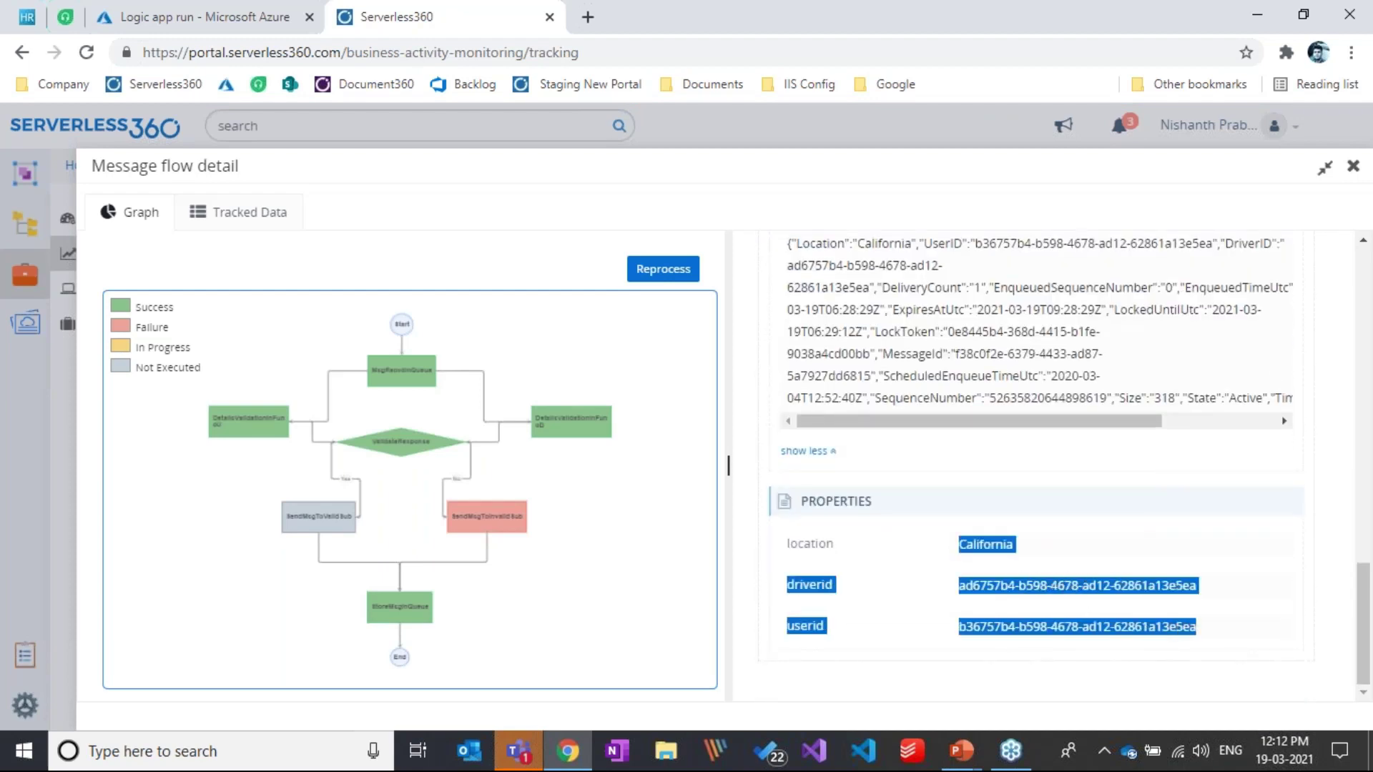
{"action": "left_click", "coordinate": [1197, 627]}
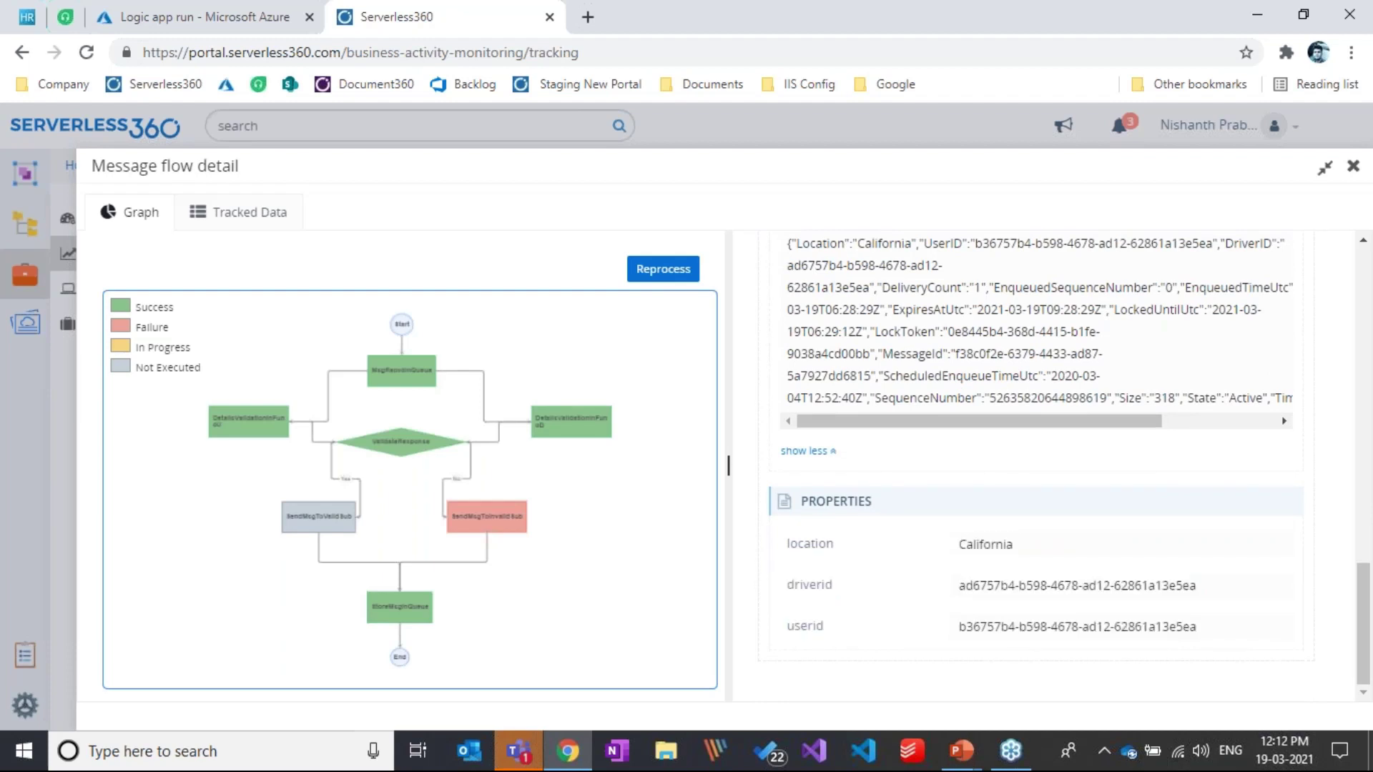
Step: Recheck the message context and overview of the MsgRecvdInQueue stage and close the message flow detail
{"action": "scroll", "coordinate": [839, 492], "scroll_direction": "up", "scroll_amount": 5}
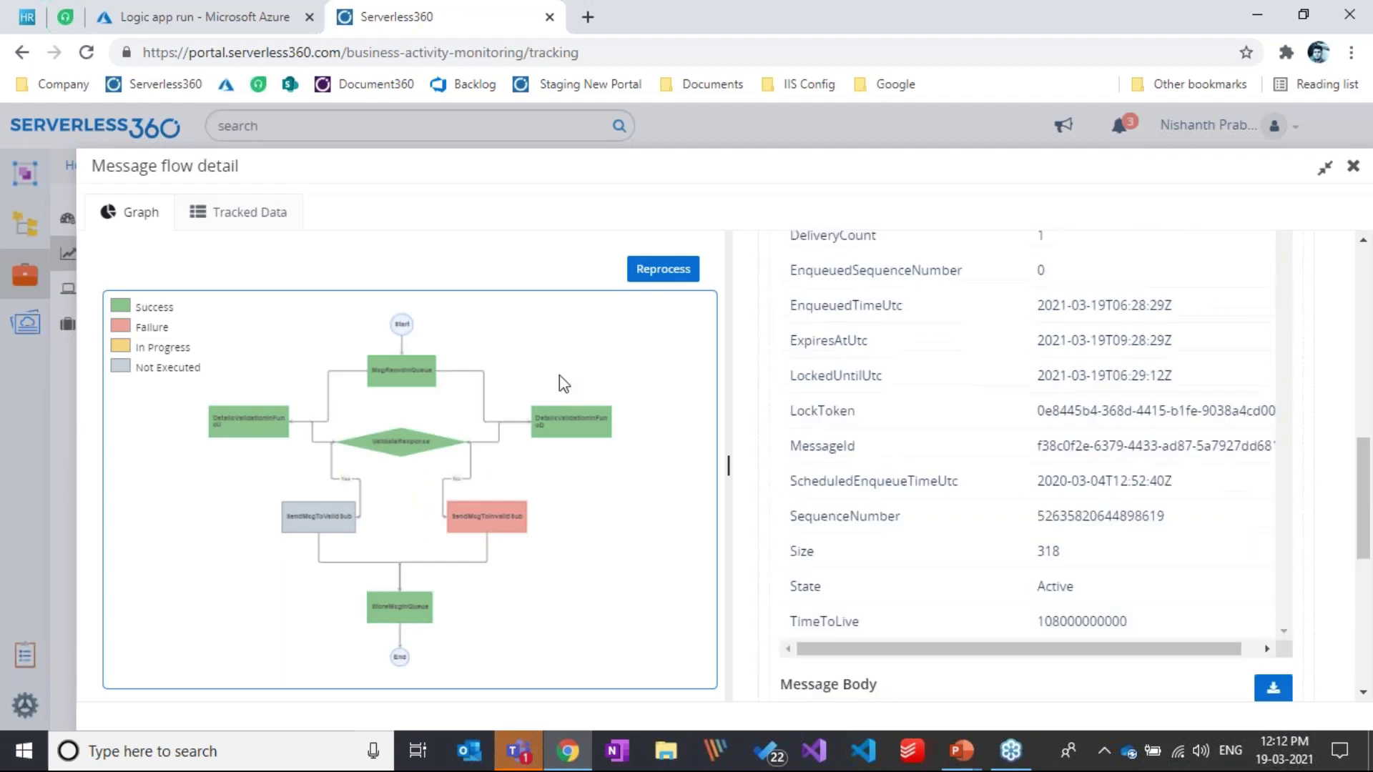
{"action": "scroll", "coordinate": [789, 433], "scroll_direction": "up", "scroll_amount": 6}
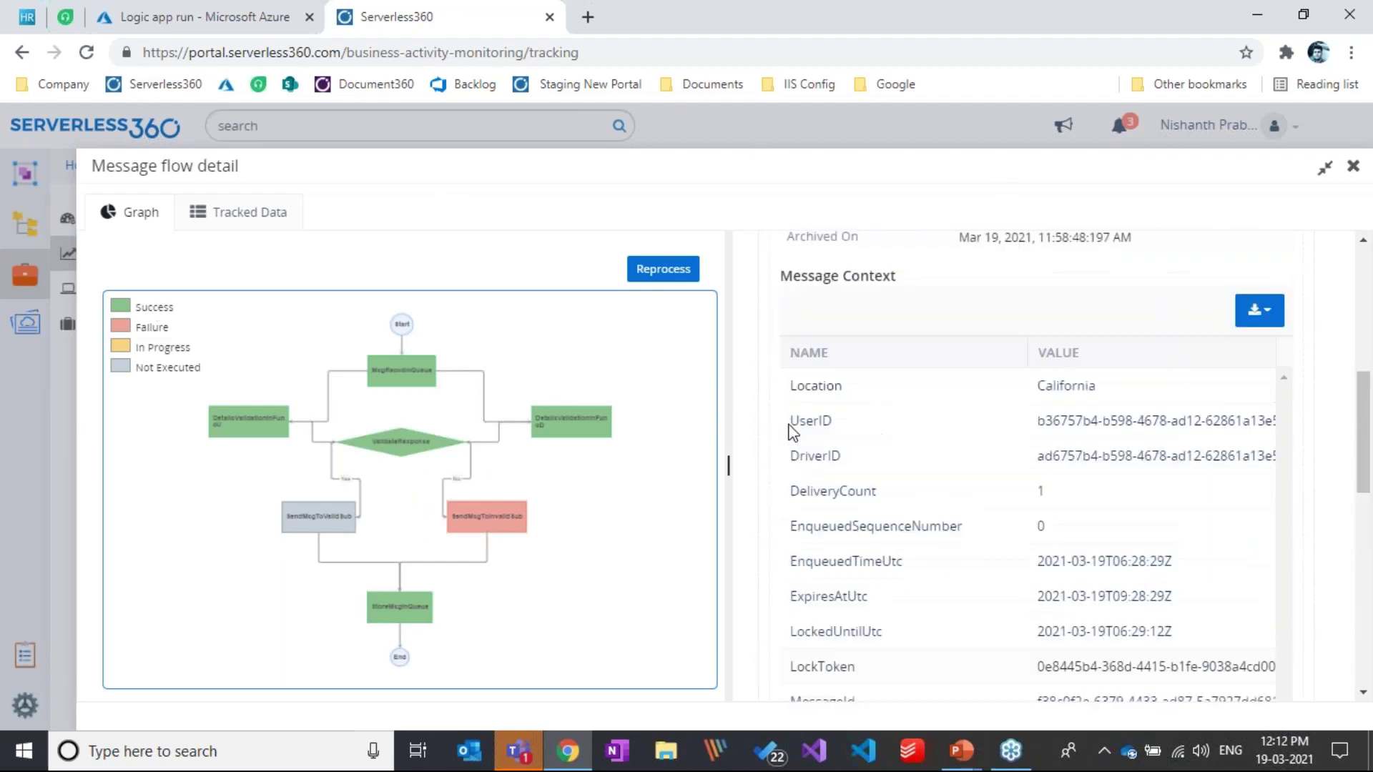
{"action": "scroll", "coordinate": [789, 432], "scroll_direction": "up", "scroll_amount": 2}
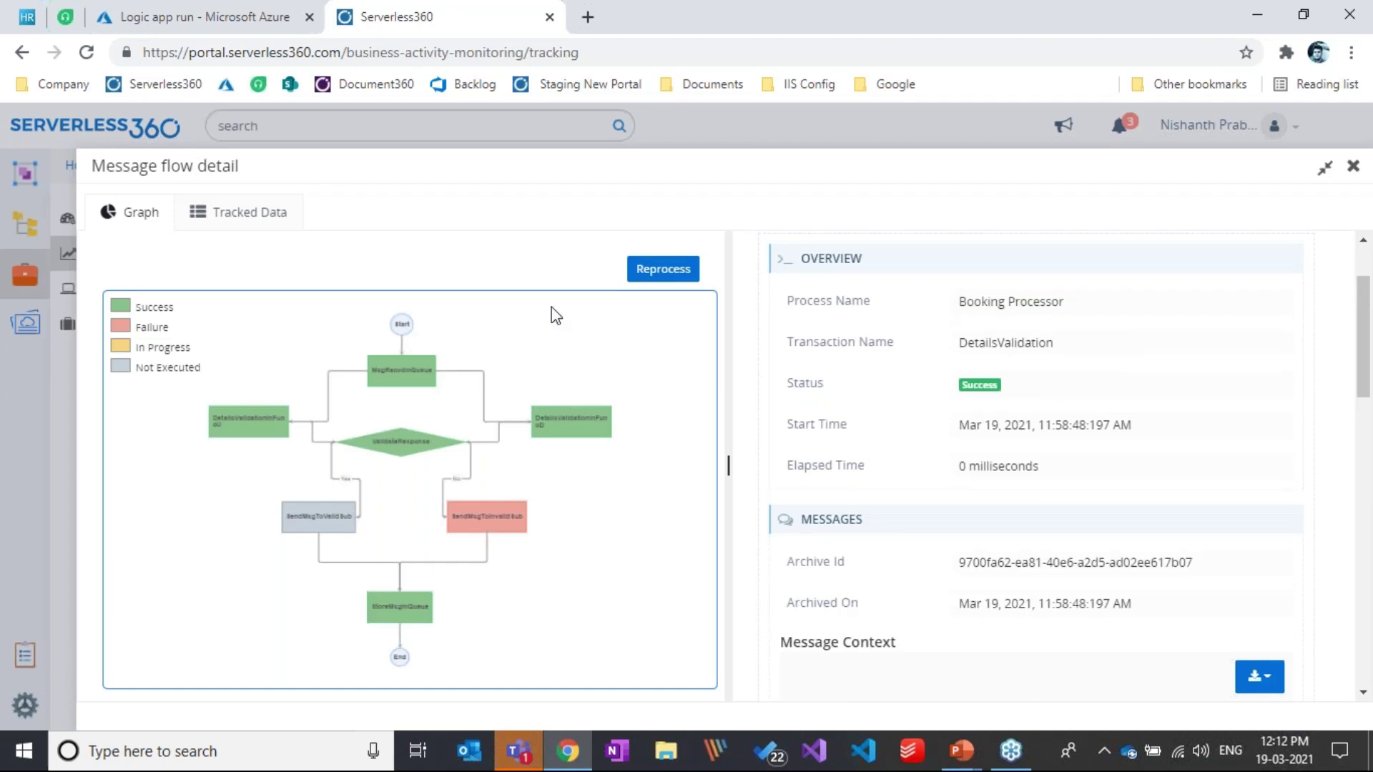
{"action": "scroll", "coordinate": [769, 350], "scroll_direction": "up", "scroll_amount": 2}
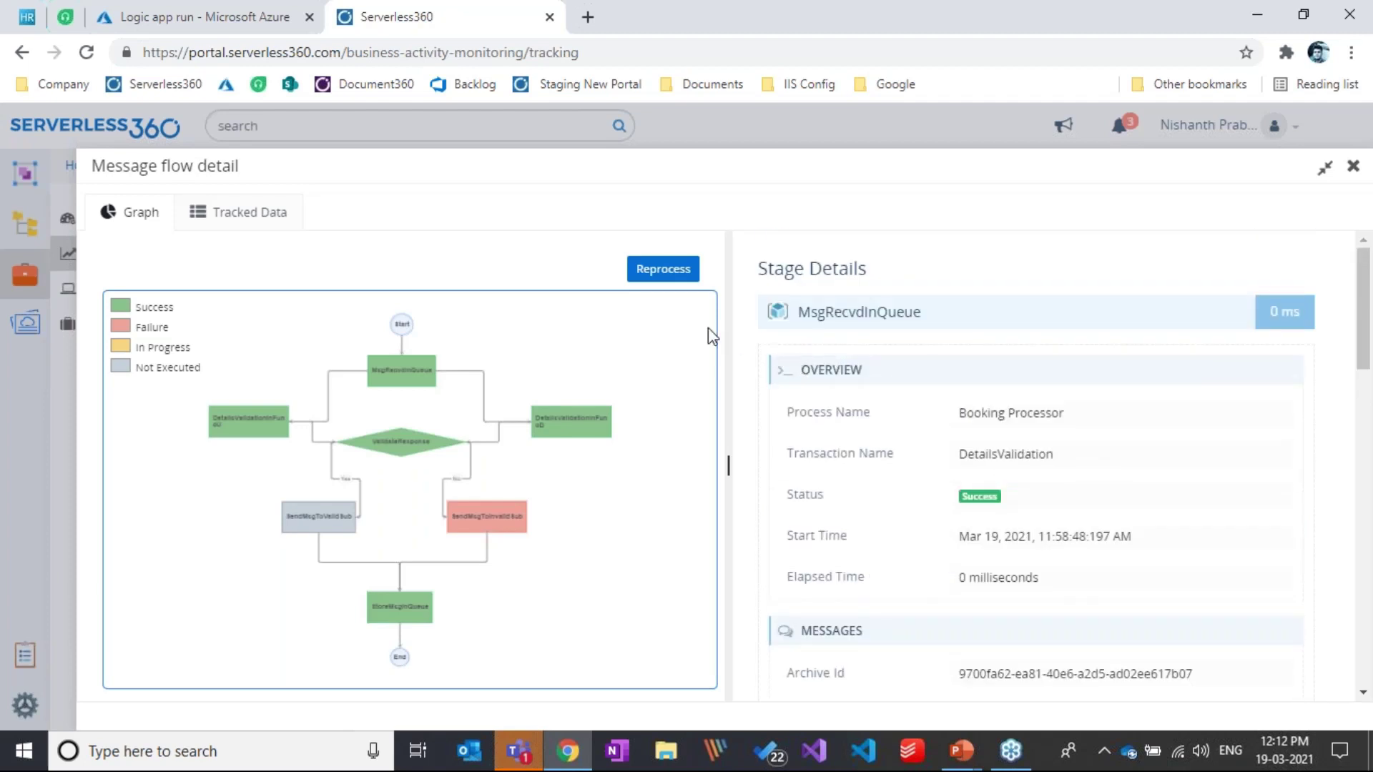
{"action": "left_click", "coordinate": [1353, 169]}
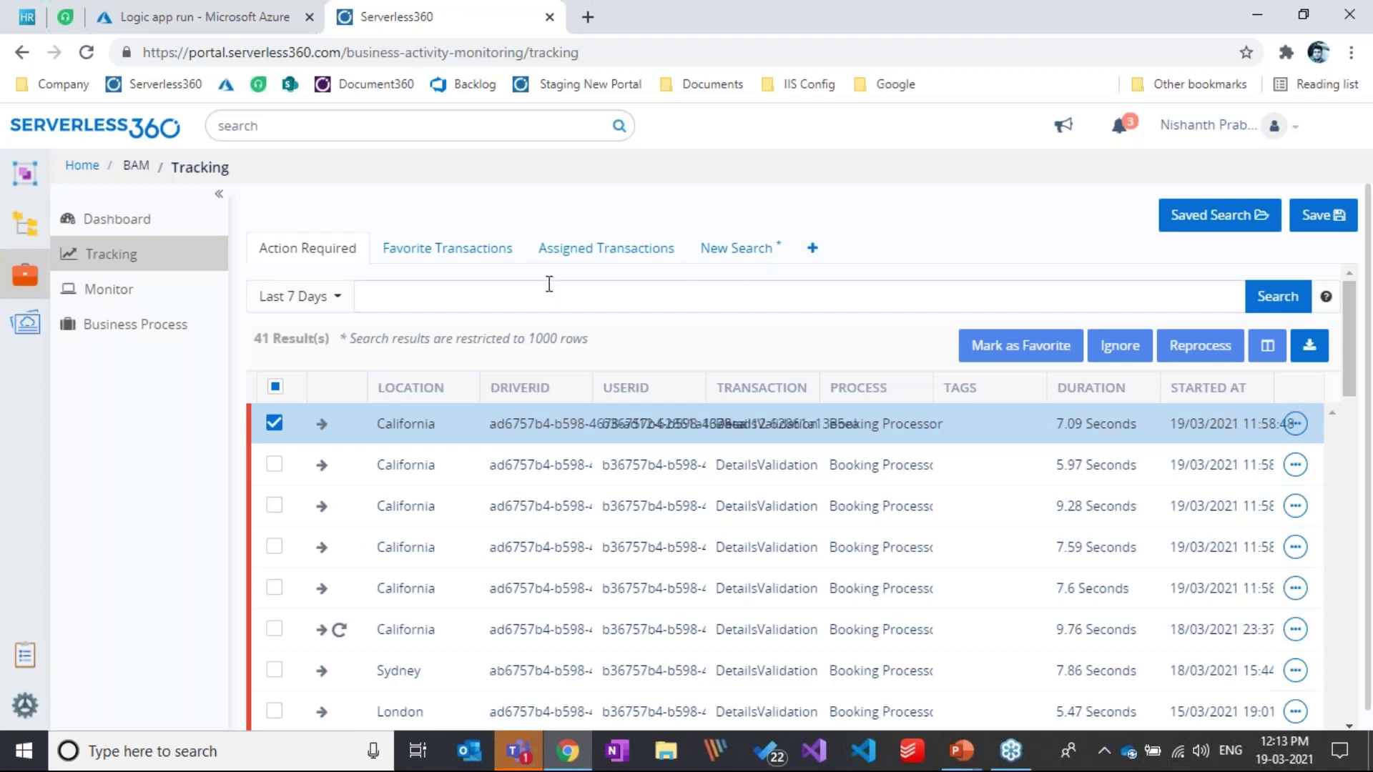
Step: Open the governance audit and examine who performed which operation in the BookingProcessor logic app entry
{"action": "left_click", "coordinate": [22, 644]}
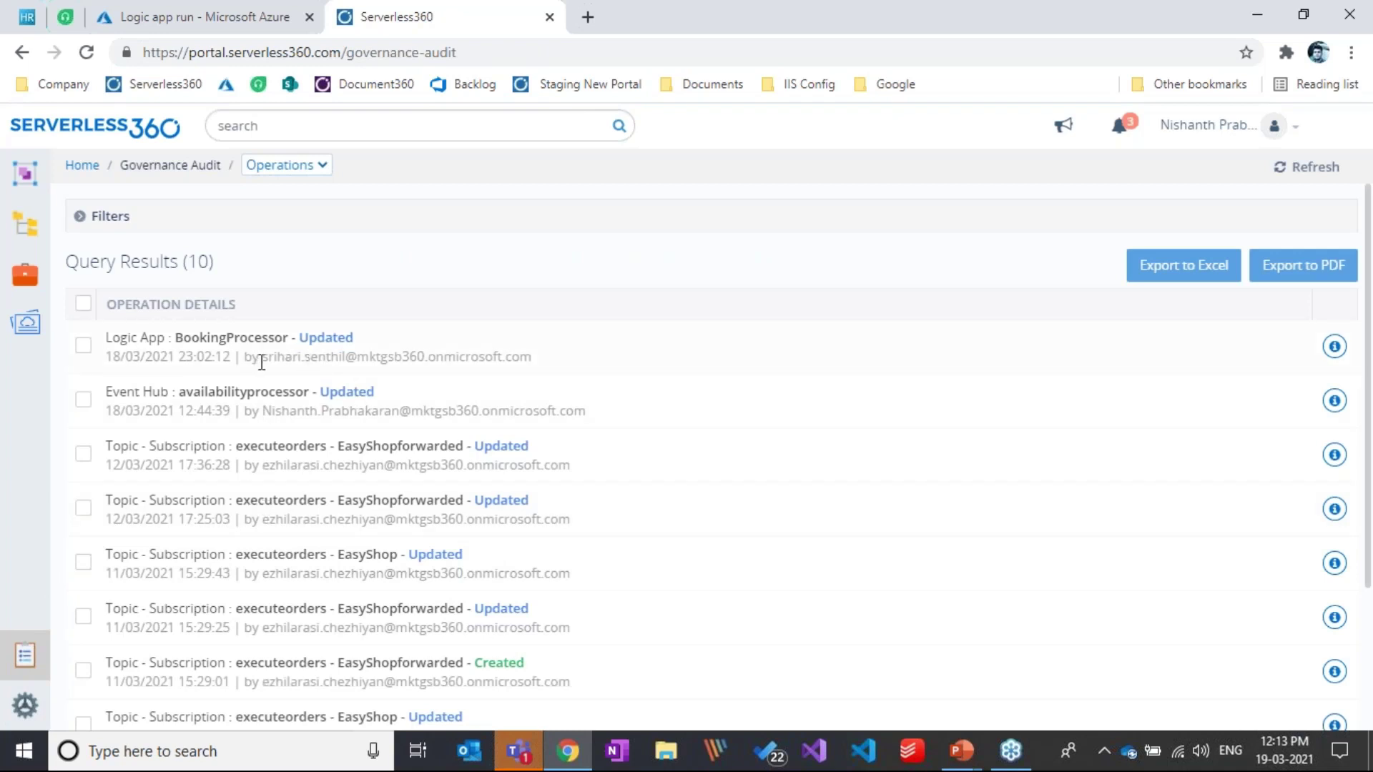
{"action": "left_click_drag", "start_coordinate": [263, 357], "coordinate": [466, 355]}
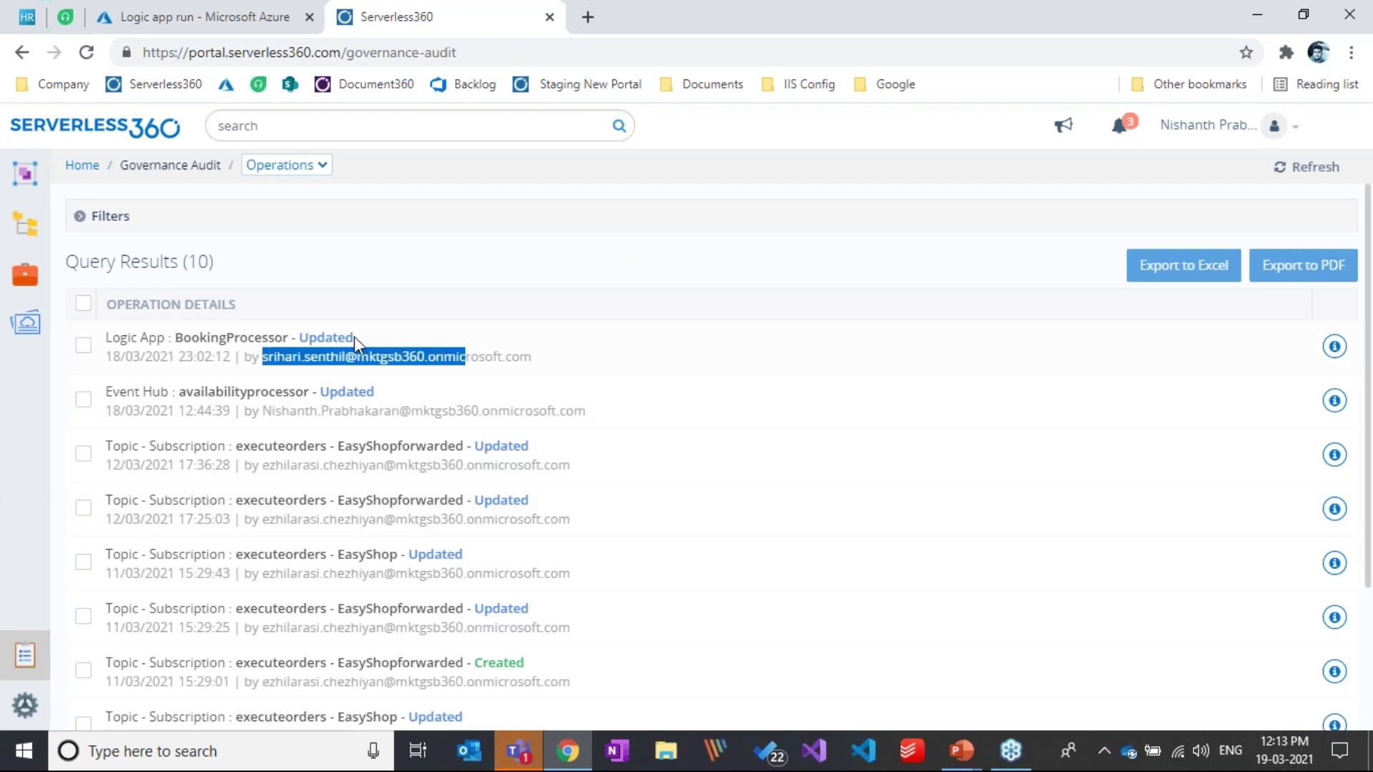
{"action": "double_click", "coordinate": [308, 338]}
{"action": "left_click_drag", "start_coordinate": [178, 336], "coordinate": [287, 342]}
{"action": "left_click", "coordinate": [279, 341]}
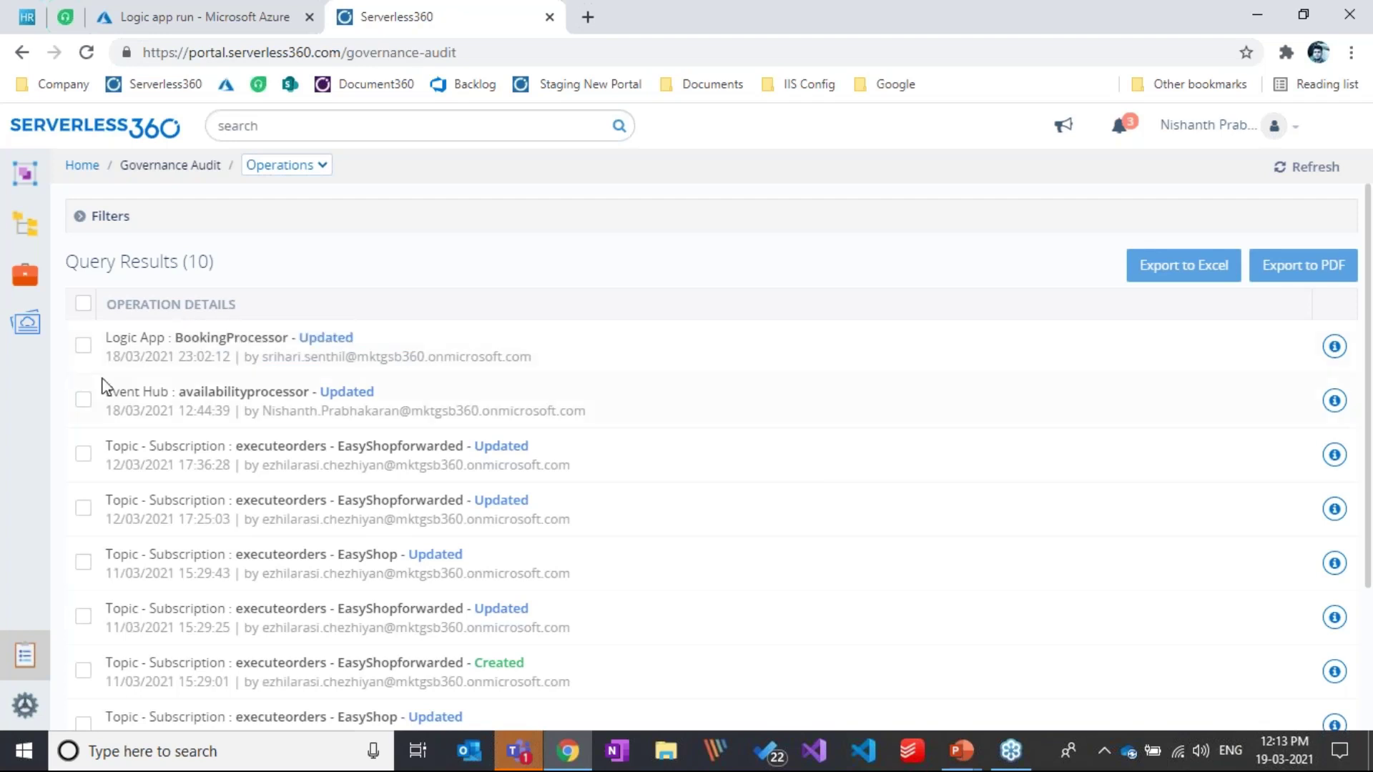
Step: Open the operation activities of the BookingProcessor update, review the ModifiedAt change in the modified data, and close the details
{"action": "left_click", "coordinate": [1333, 347]}
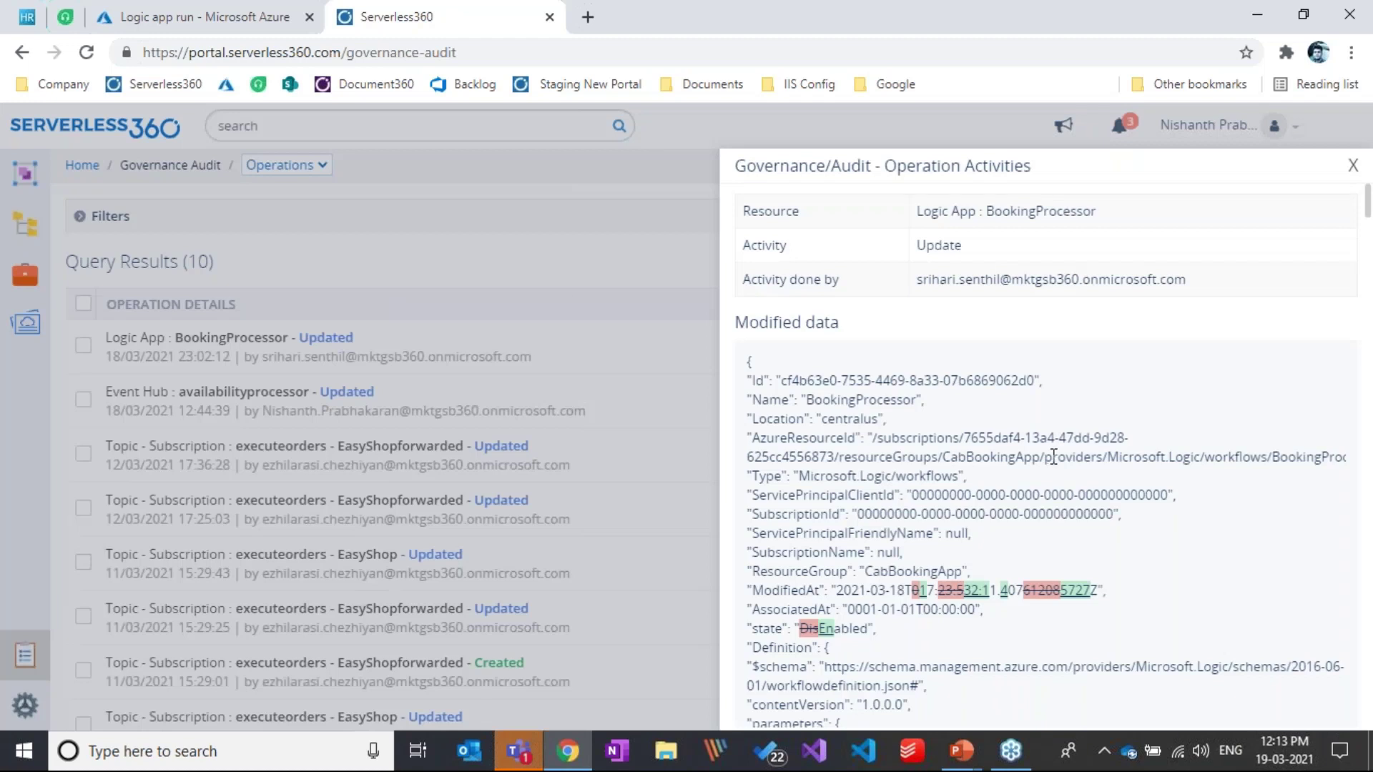
{"action": "left_click_drag", "start_coordinate": [912, 590], "coordinate": [1088, 593]}
{"action": "left_click", "coordinate": [1085, 597]}
{"action": "left_click", "coordinate": [1351, 166]}
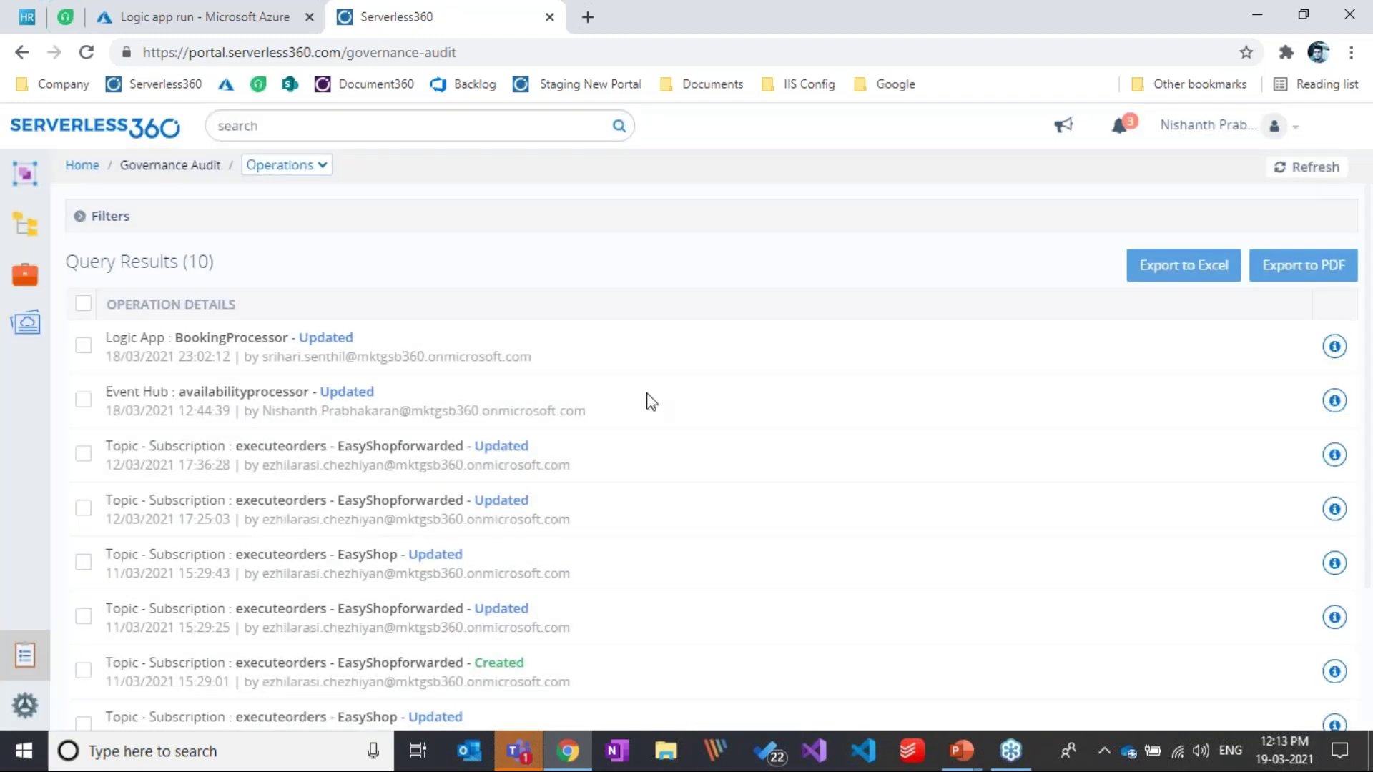
Step: Open the Booking Processor Docs from CloudDocs and review the executive summary's expenses and resource distribution by location
{"action": "left_click", "coordinate": [35, 324]}
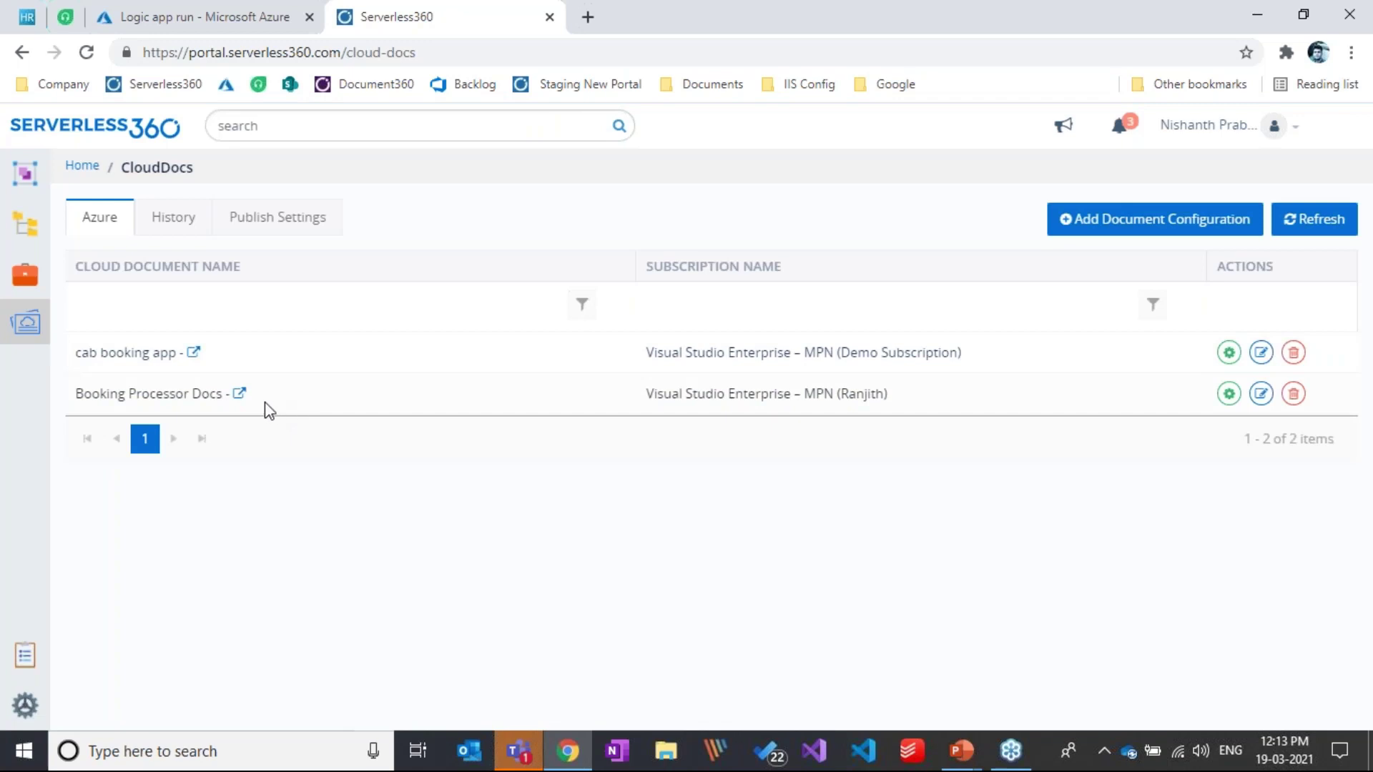
{"action": "left_click", "coordinate": [239, 394]}
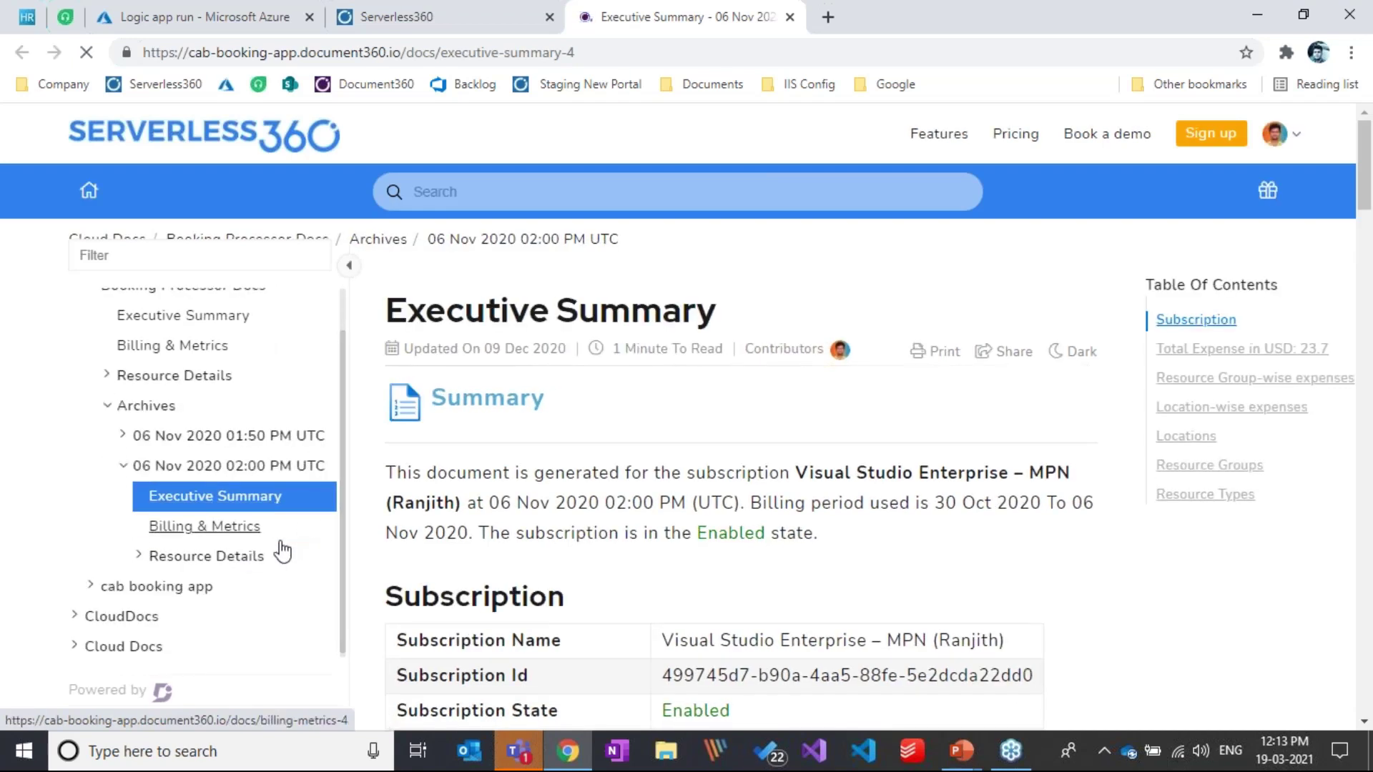
{"action": "scroll", "coordinate": [708, 443], "scroll_direction": "down", "scroll_amount": 10}
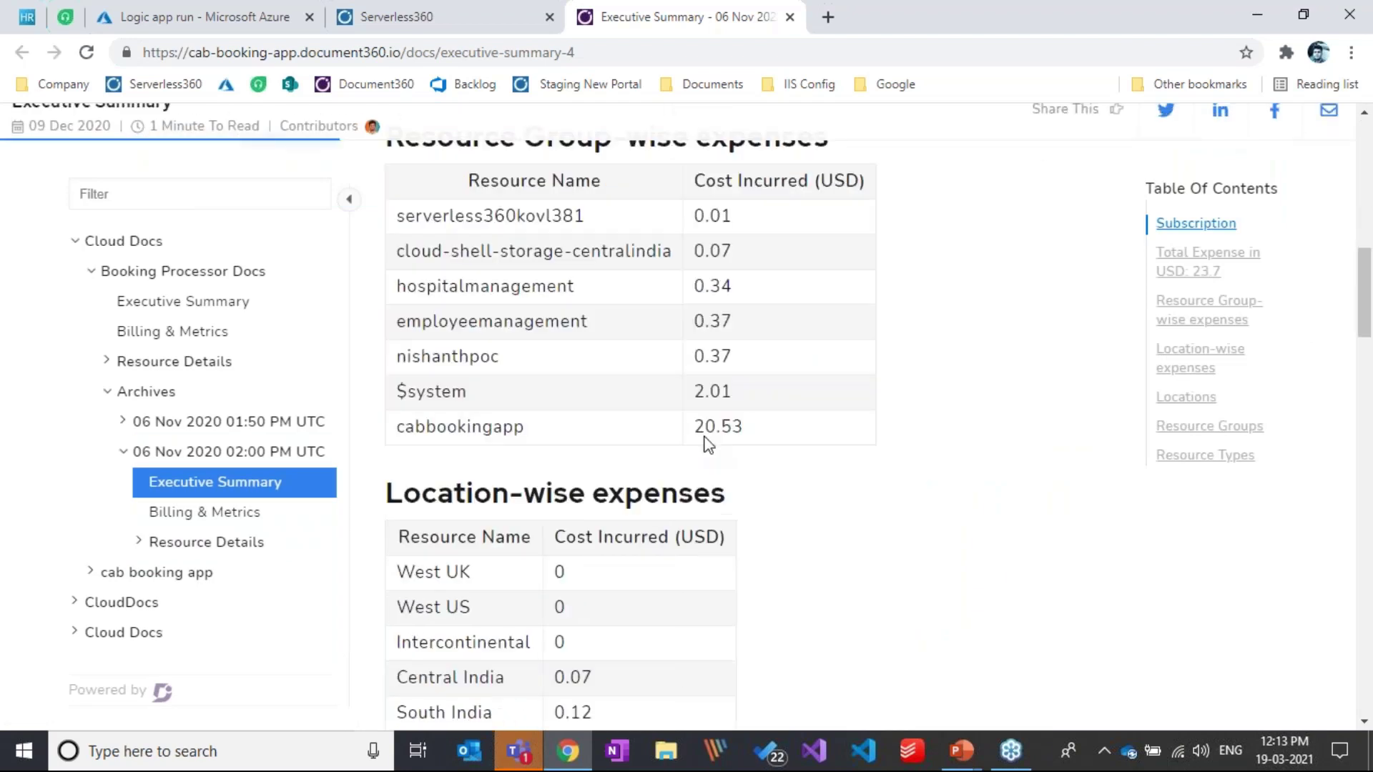
{"action": "scroll", "coordinate": [708, 443], "scroll_direction": "down", "scroll_amount": 5}
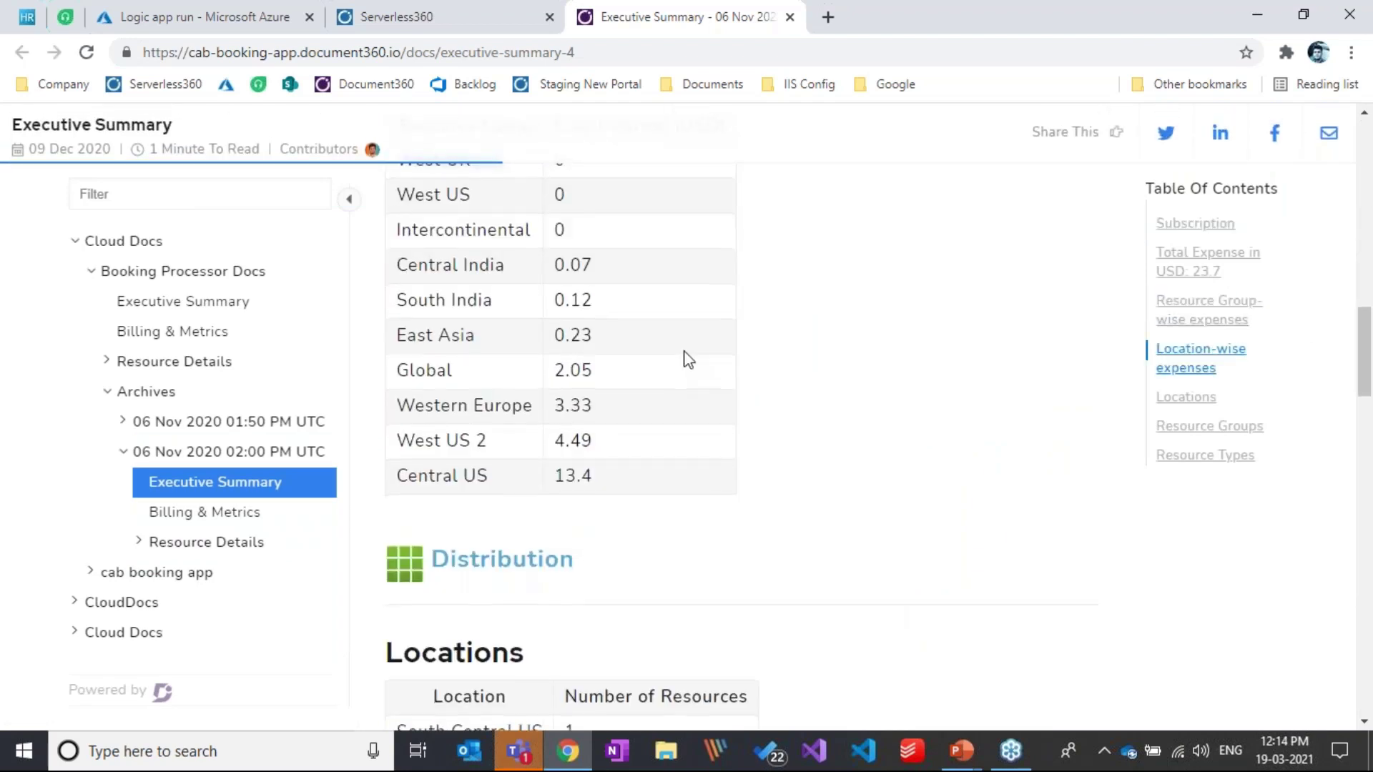
{"action": "scroll", "coordinate": [688, 358], "scroll_direction": "down", "scroll_amount": 1}
{"action": "scroll", "coordinate": [688, 358], "scroll_direction": "down", "scroll_amount": 3}
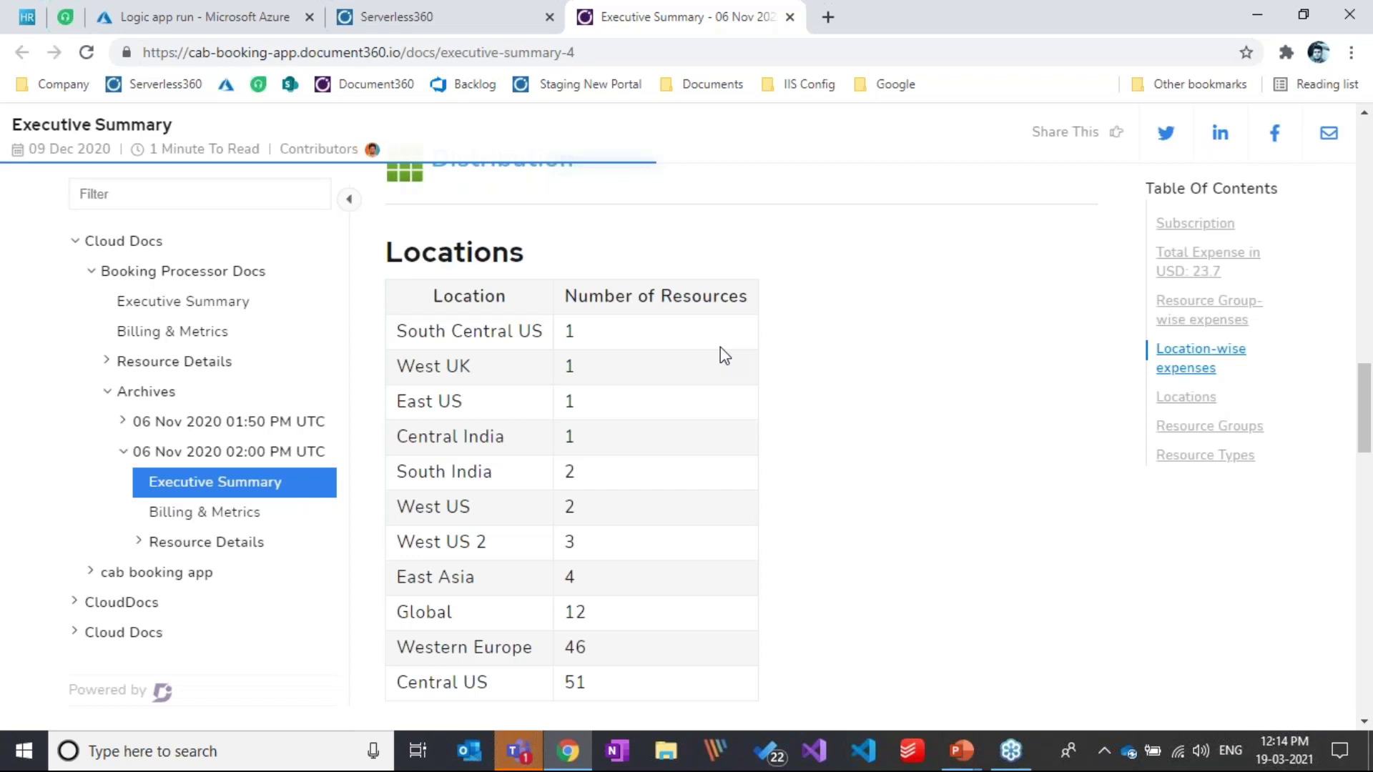
{"action": "key", "text": "alt+Tab"}
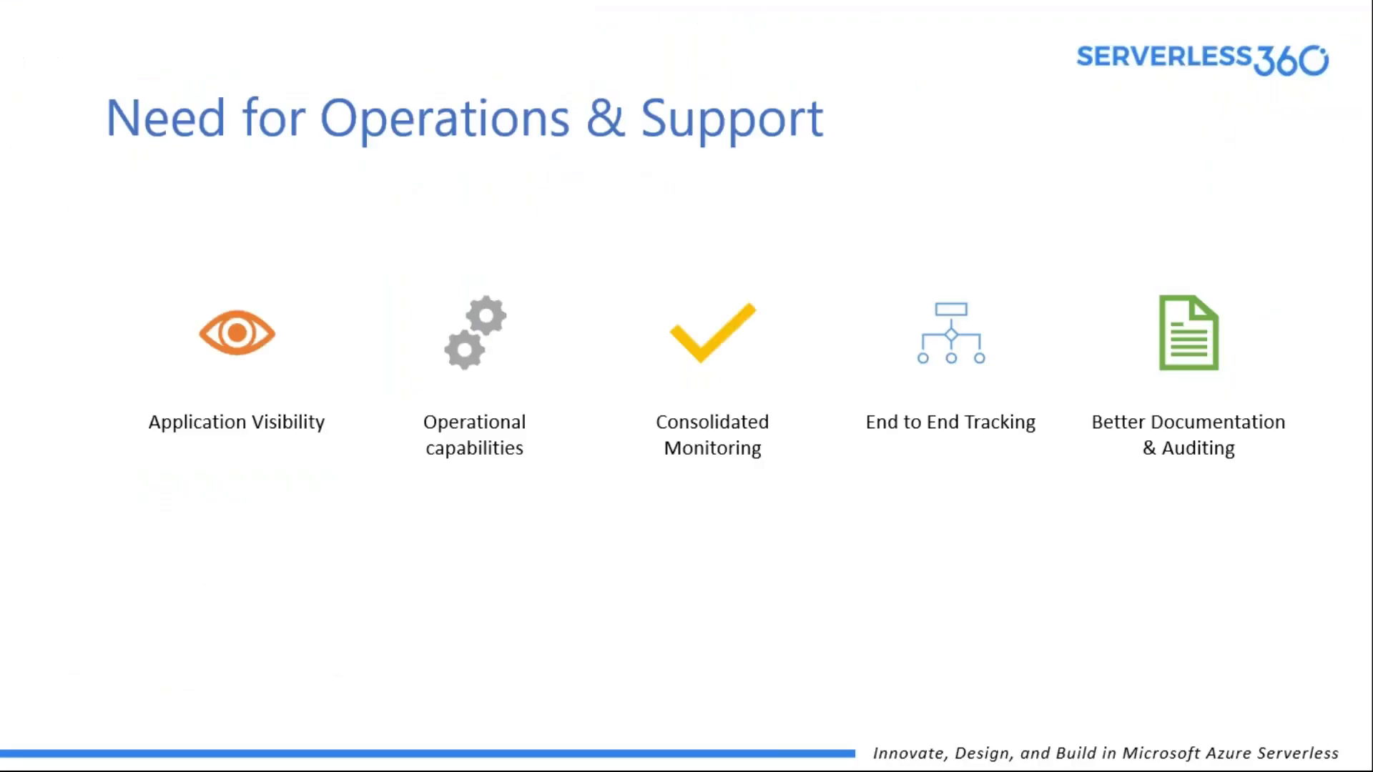
{"action": "key", "text": "Right"}
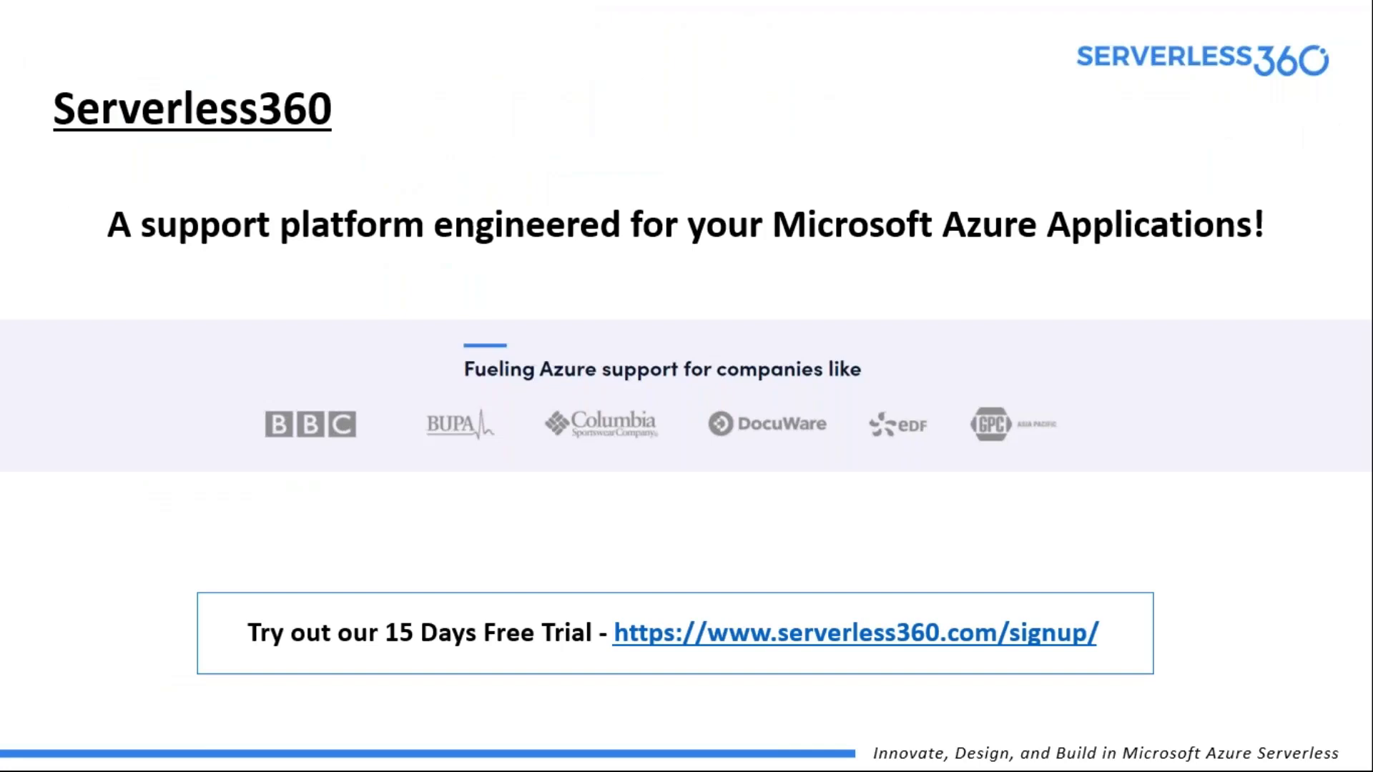